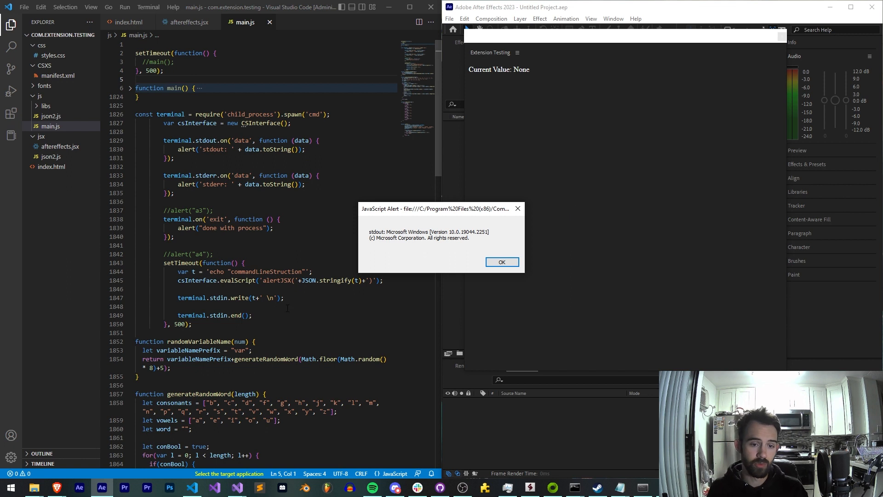
# - Dismiss the Windows version output alert and the echo Script Alert stacked over it
pyautogui.moveTo(178, 271); pyautogui.dragTo(353, 273)
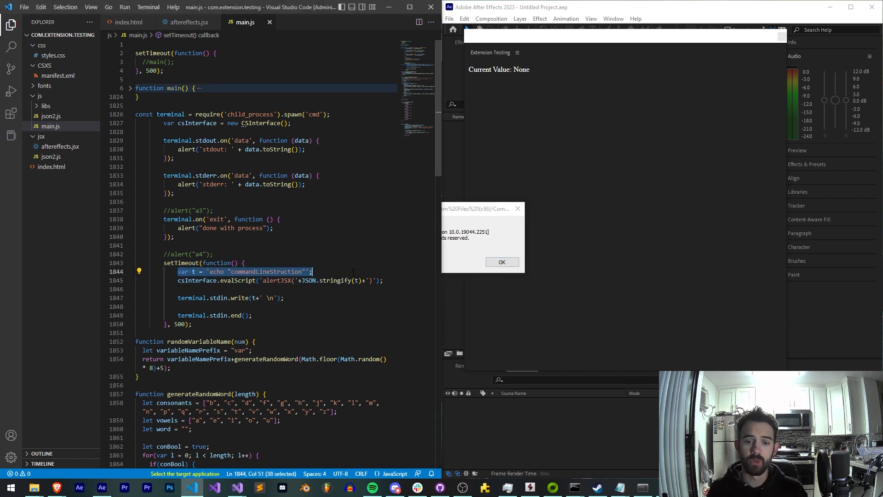
pyautogui.click(474, 250)
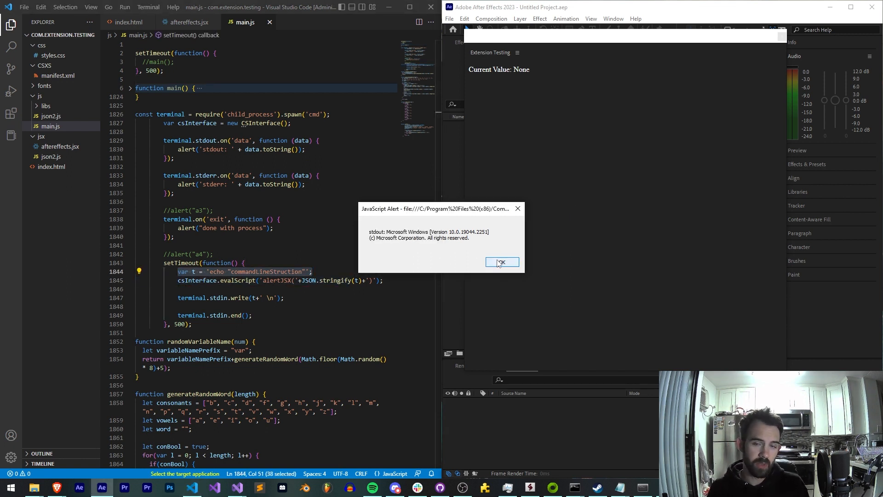
pyautogui.click(501, 263)
pyautogui.moveTo(455, 214); pyautogui.dragTo(560, 168)
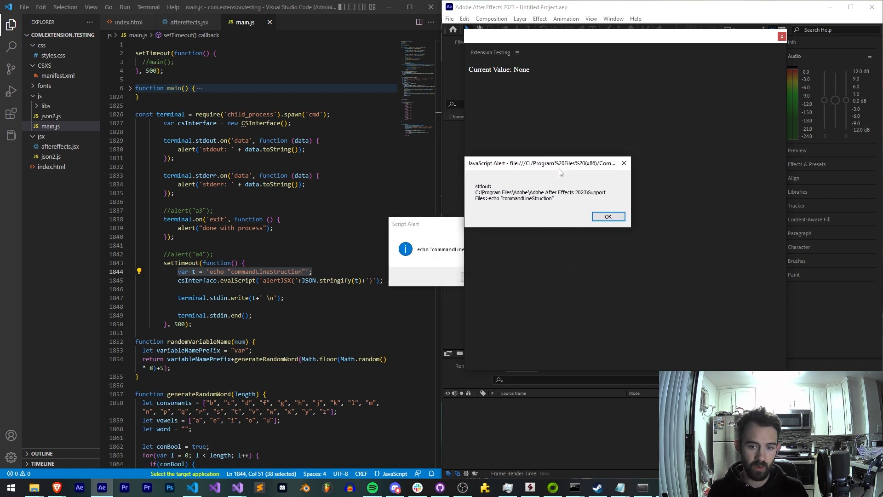
pyautogui.click(479, 218)
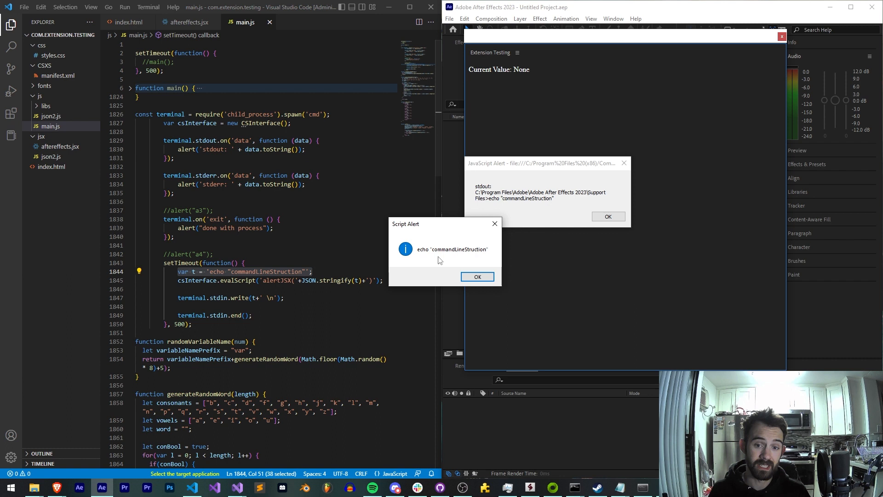
pyautogui.click(469, 278)
# - Dismiss the remaining stdout alerts through to the 'done with process' message
pyautogui.press('Return')
pyautogui.click(502, 262)
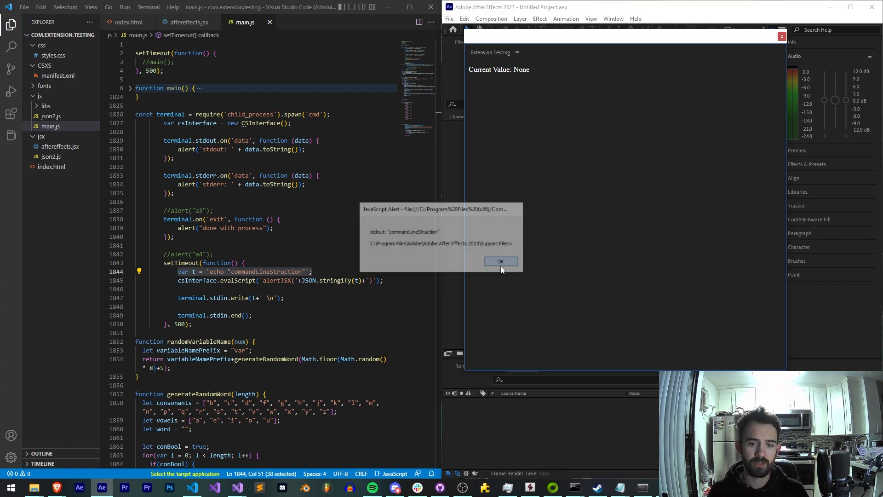
pyautogui.click(502, 262)
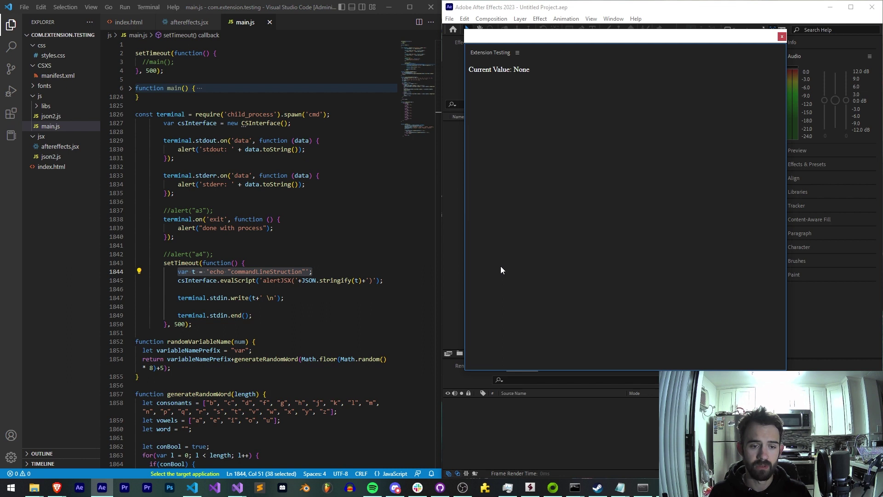
pyautogui.click(249, 263)
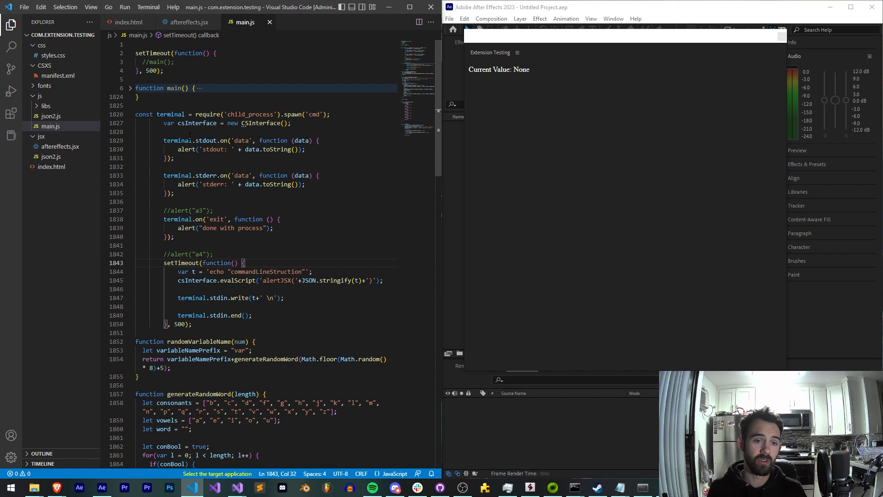
pyautogui.moveTo(164, 140)
pyautogui.mouseDown()
pyautogui.moveTo(204, 157)
pyautogui.moveTo(197, 196)
pyautogui.moveTo(175, 237)
pyautogui.mouseUp()
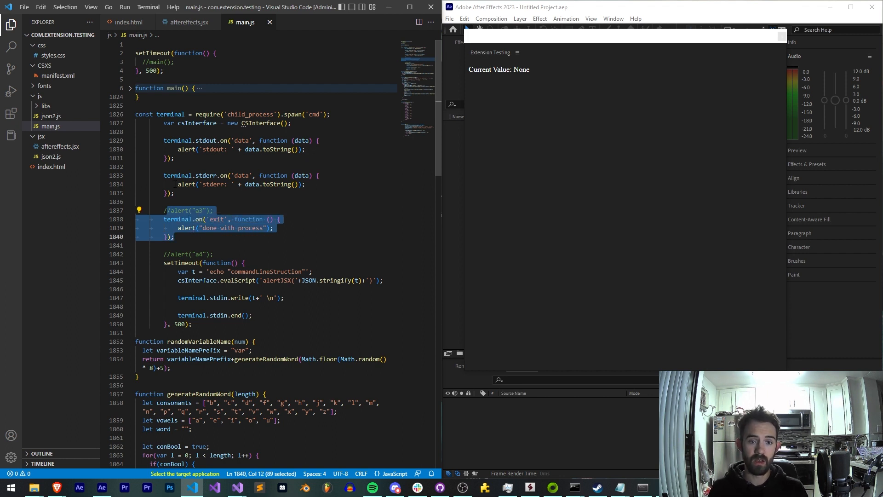
pyautogui.moveTo(164, 254); pyautogui.dragTo(279, 317)
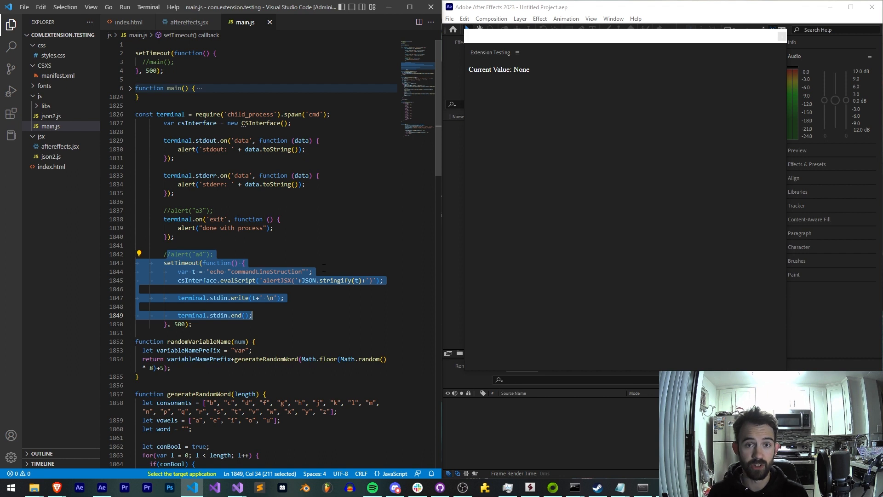
pyautogui.click(514, 277)
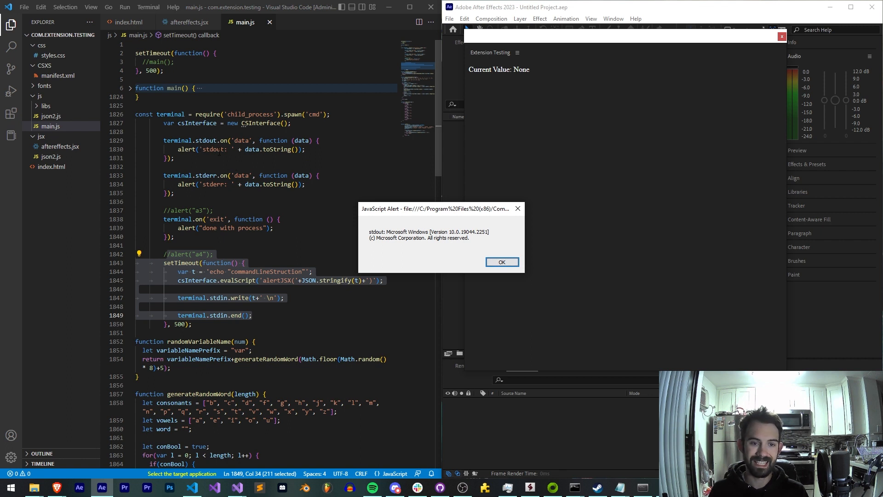
pyautogui.click(501, 263)
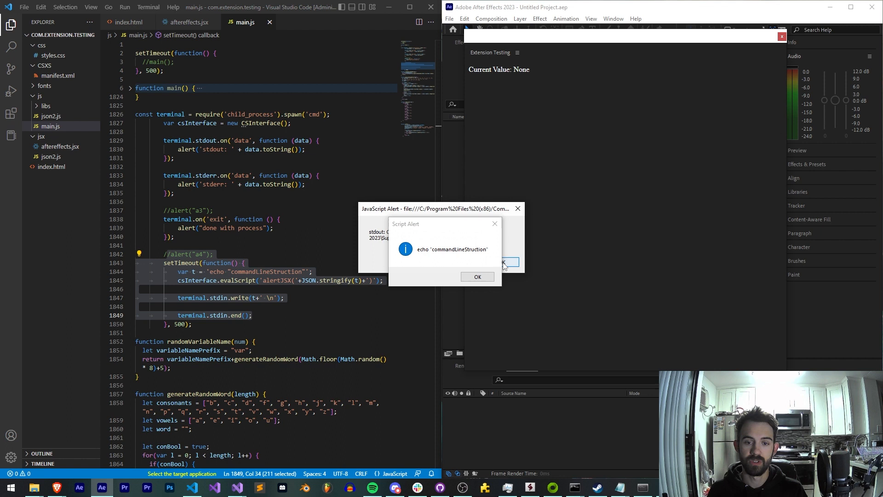
pyautogui.press('Return')
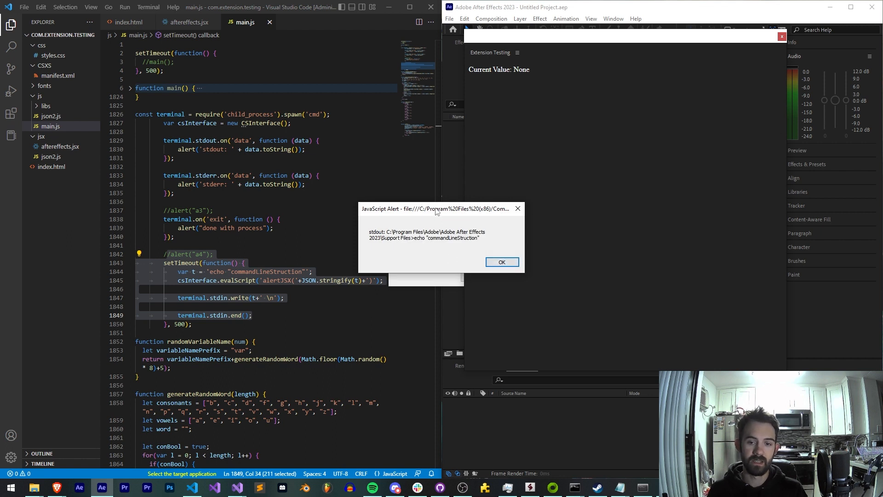
pyautogui.moveTo(437, 211); pyautogui.dragTo(442, 152)
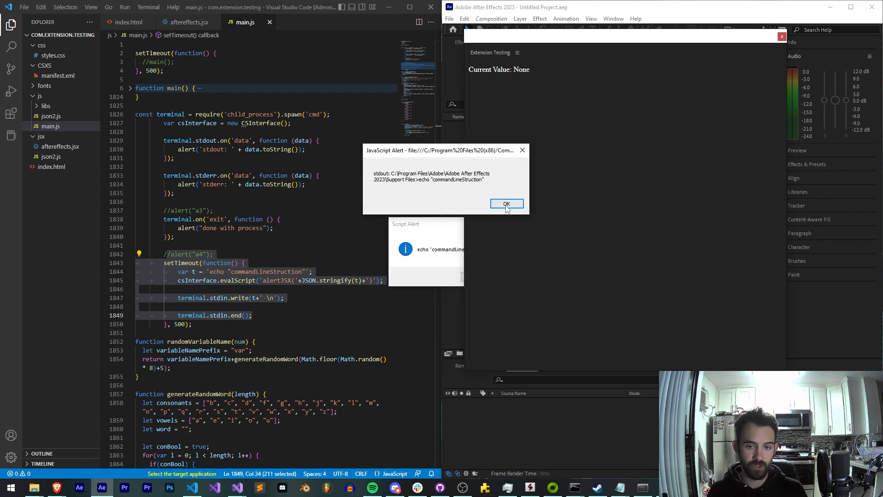
pyautogui.click(410, 257)
pyautogui.click(476, 277)
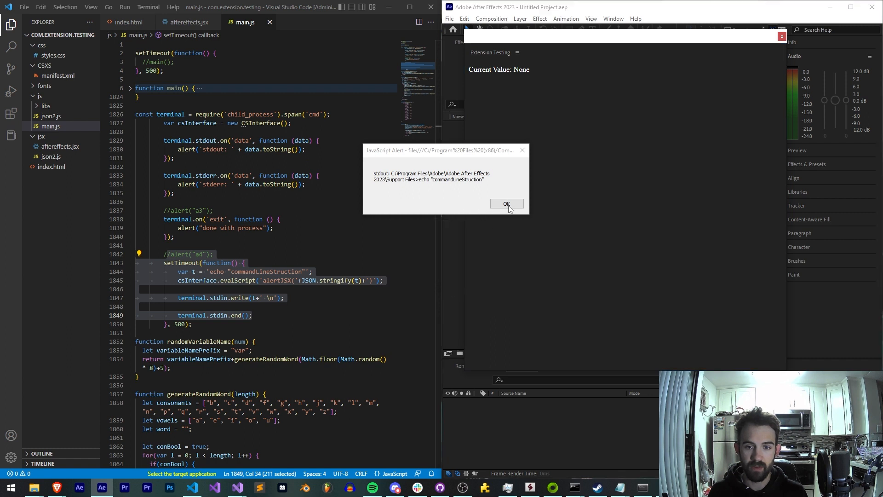
pyautogui.press('Return')
pyautogui.click(501, 263)
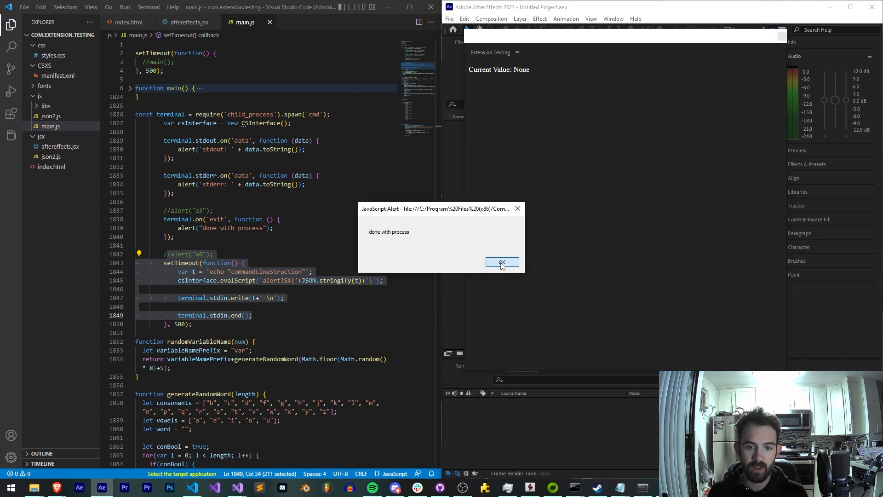
pyautogui.click(502, 262)
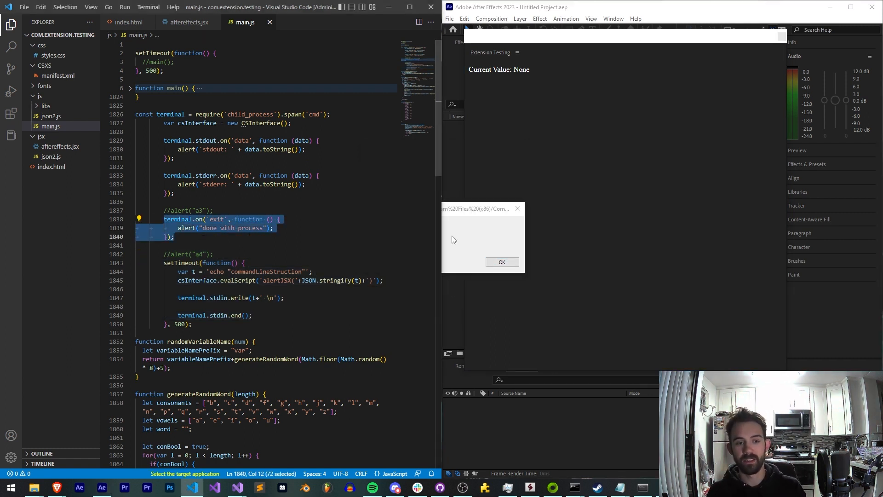
pyautogui.click(506, 267)
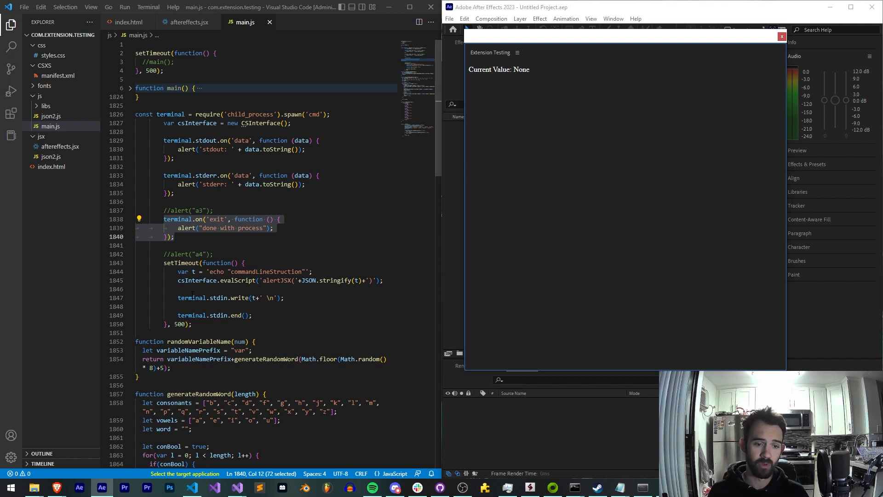
# - Replace the old terminal block with const terminal = require('child_process').spawn('cmd'); and save
pyautogui.moveTo(209, 323); pyautogui.dragTo(131, 114)
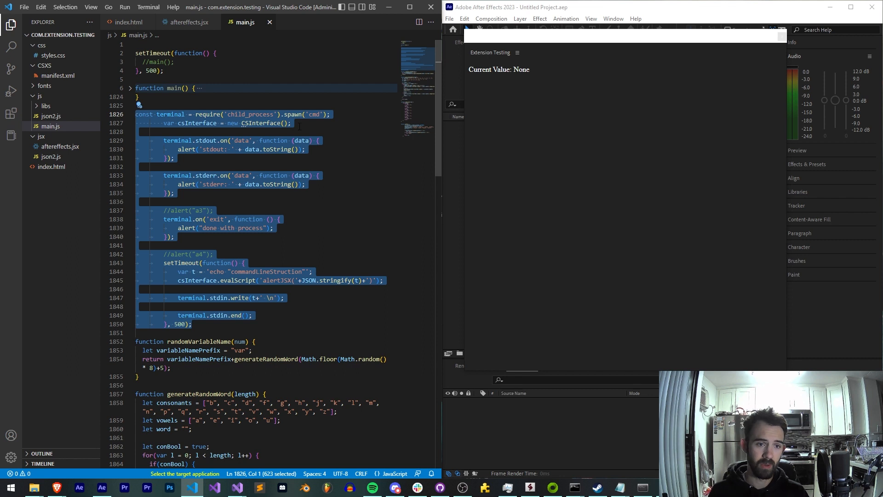
pyautogui.press('BackSpace')
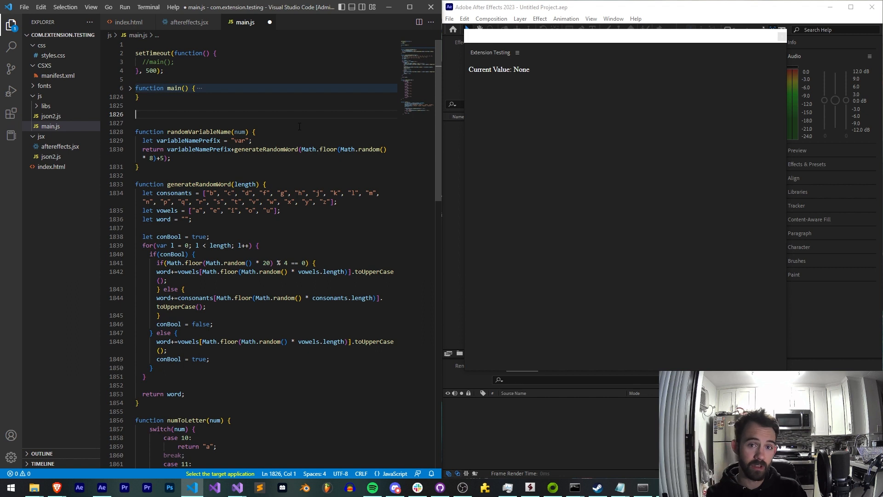
pyautogui.write('const t')
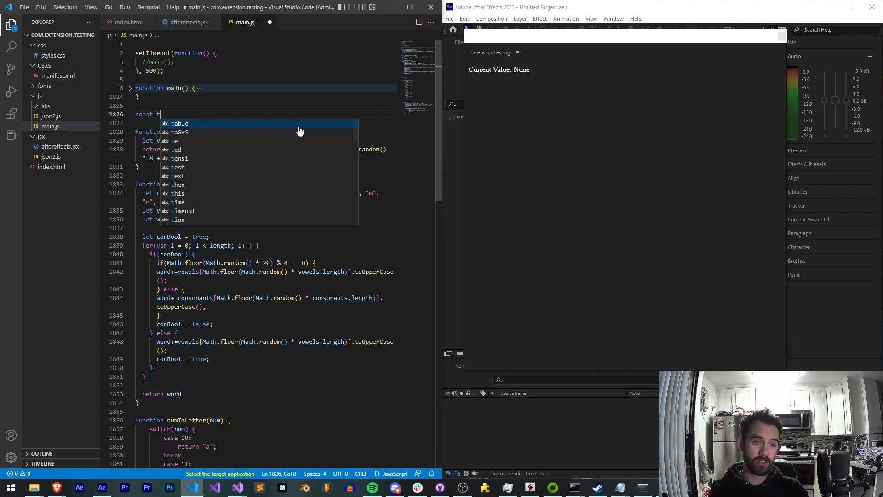
pyautogui.write('erminal')
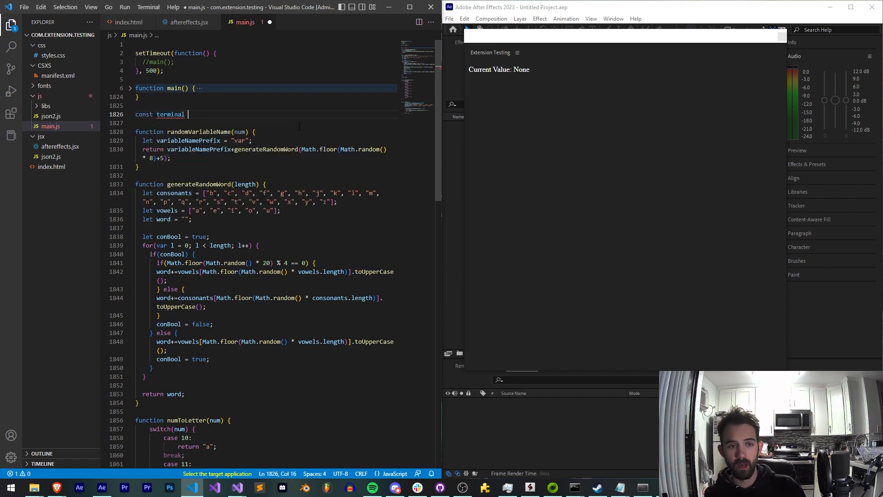
pyautogui.write(' = ')
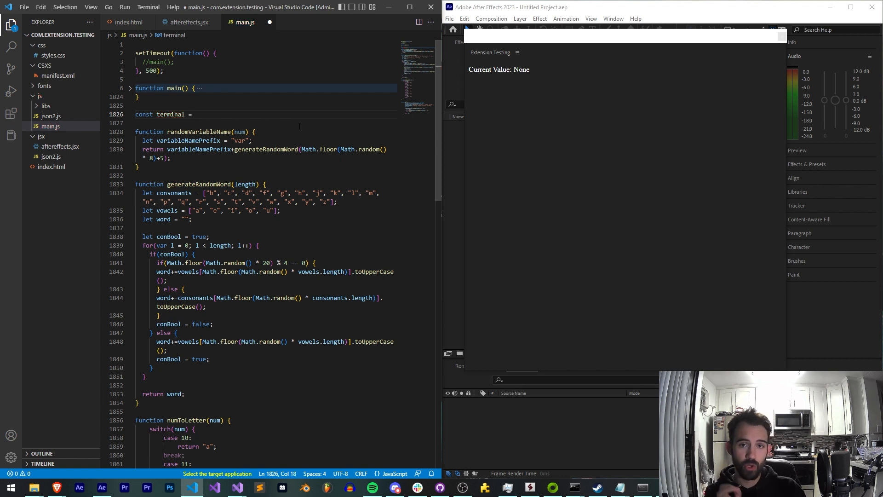
pyautogui.write('requir')
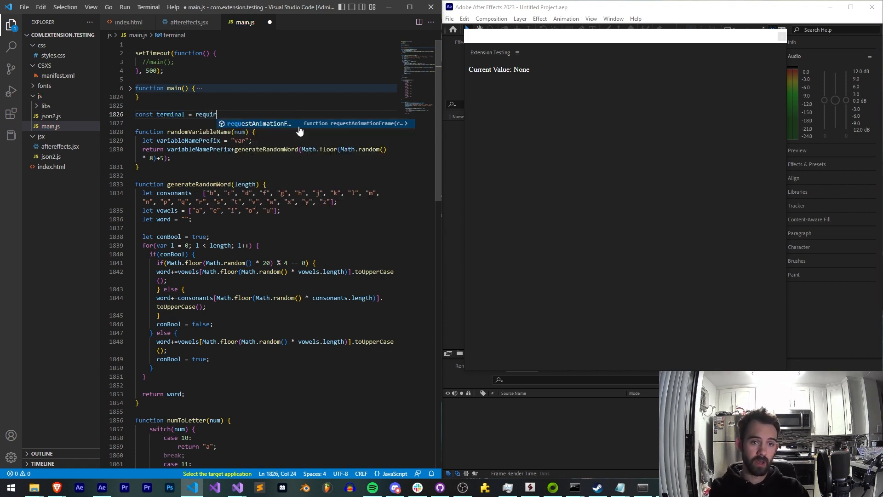
pyautogui.write("e('ch")
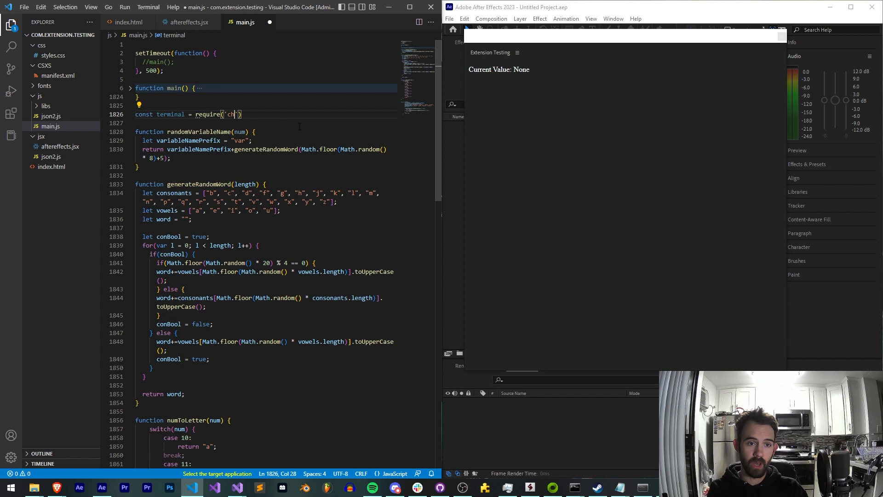
pyautogui.write('ild_proces')
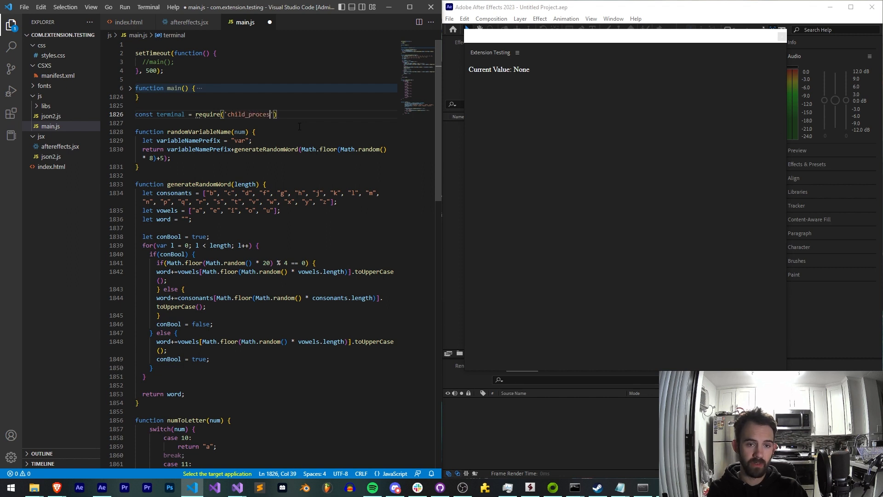
pyautogui.write("s')")
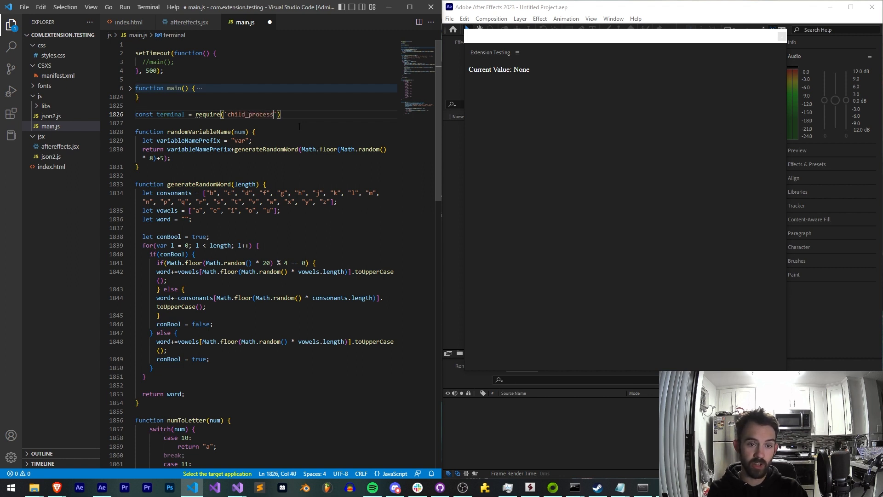
pyautogui.write(';')
pyautogui.hotkey('ctrl', 's')
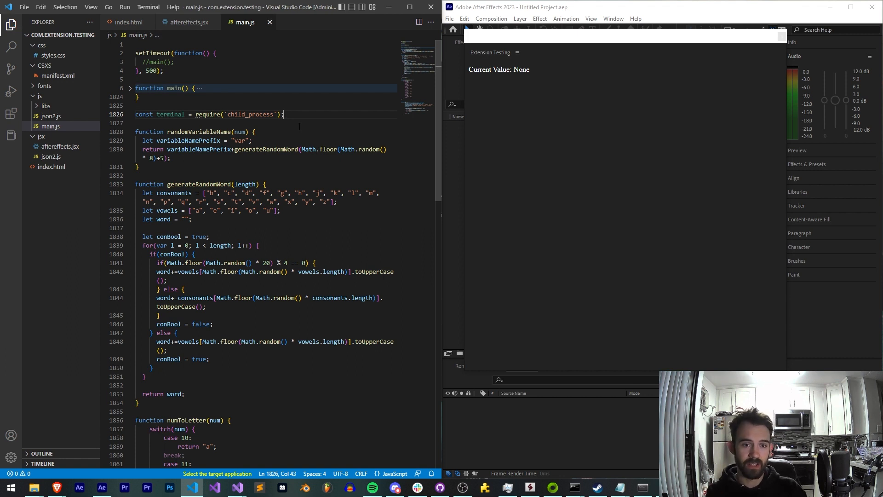
pyautogui.press('BackSpace')
pyautogui.write('.s')
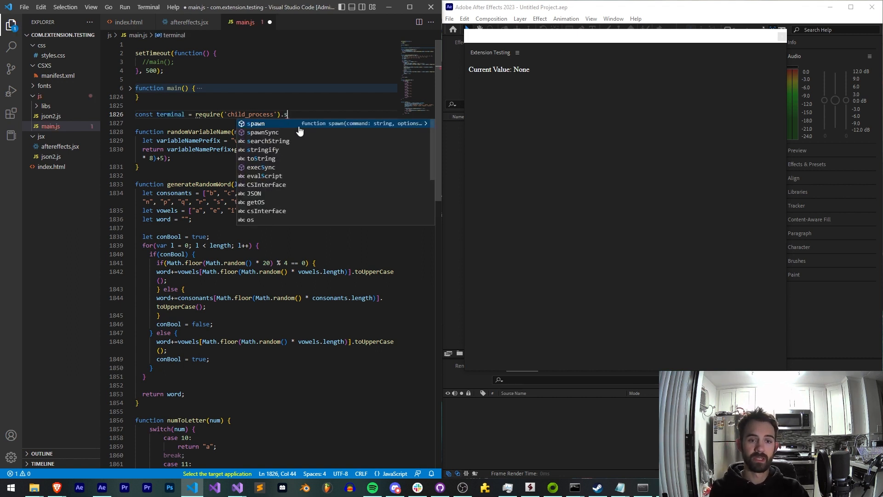
pyautogui.write('paw')
pyautogui.press('Tab')
pyautogui.write("('cmd")
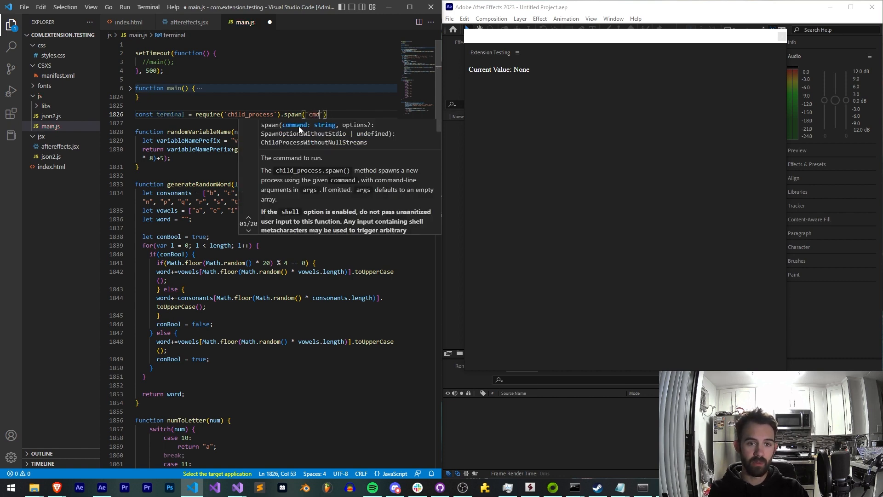
pyautogui.write("')")
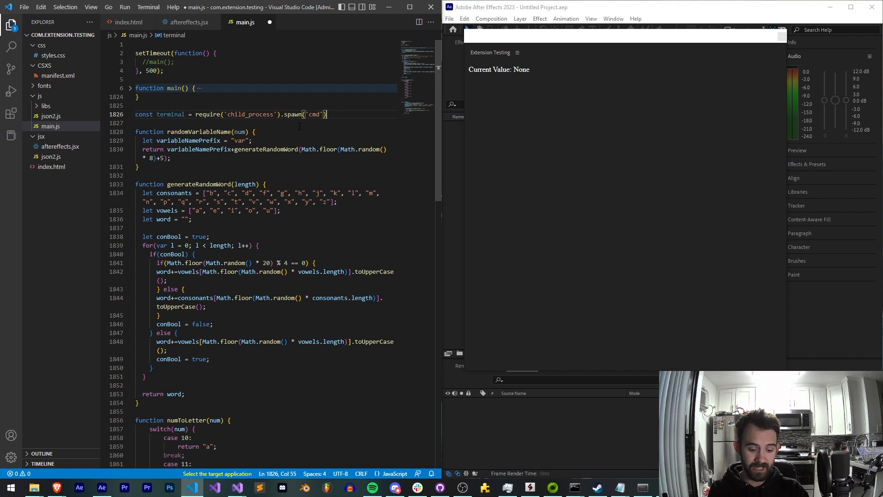
pyautogui.write(';')
# - Review the require('child_process') and .spawn('cmd') parts of the new declaration
pyautogui.click(190, 114)
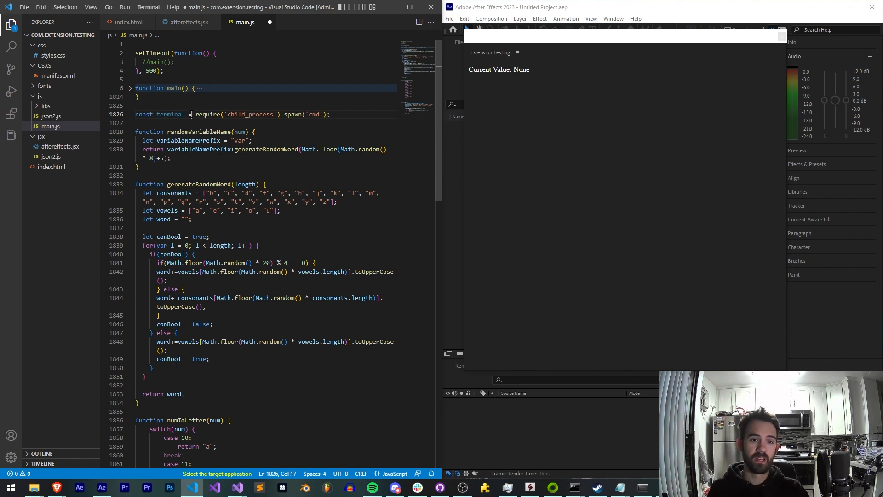
pyautogui.moveTo(190, 114); pyautogui.dragTo(280, 114)
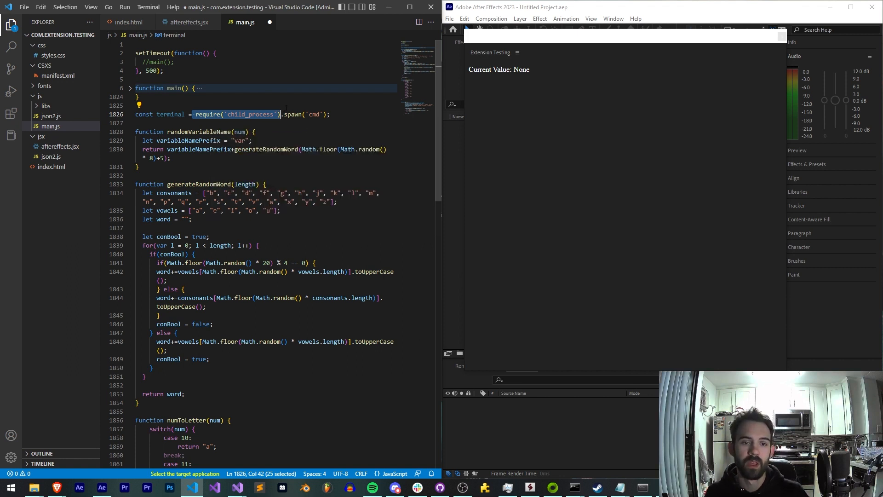
pyautogui.moveTo(282, 113); pyautogui.dragTo(340, 114)
pyautogui.press('Up')
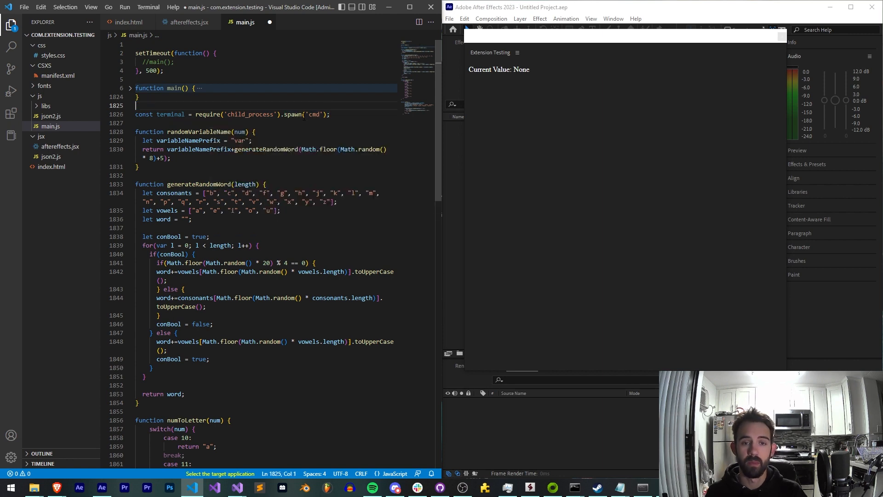
pyautogui.hotkey('alt', 'Tab')
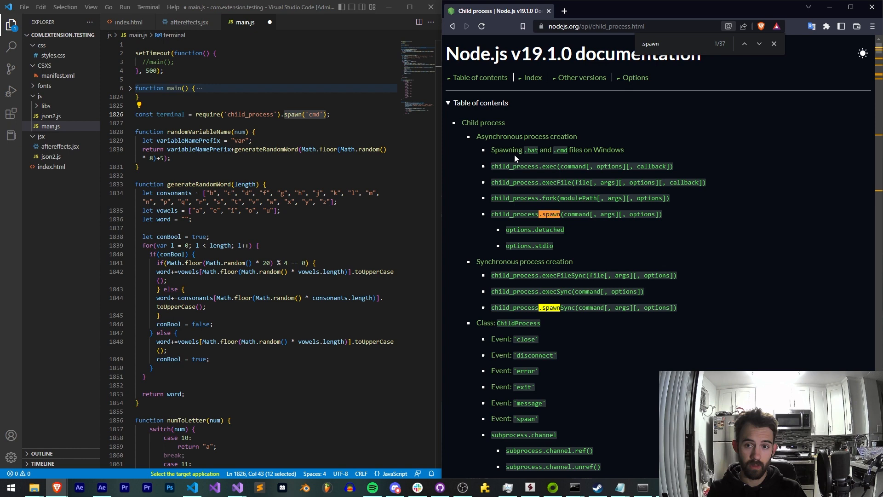
# - Open the Stack Overflow question on spawning cmd.exe and locate its spawn('cmd.exe') example
pyautogui.press('Return')
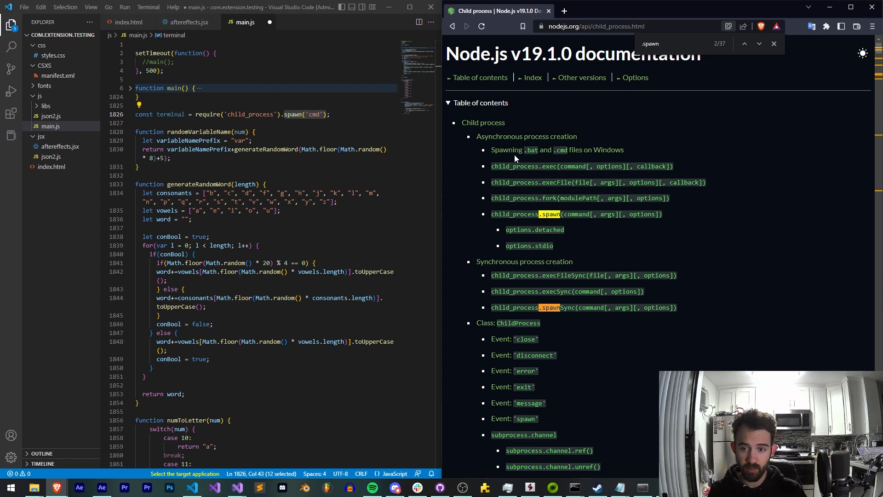
pyautogui.press('Return')
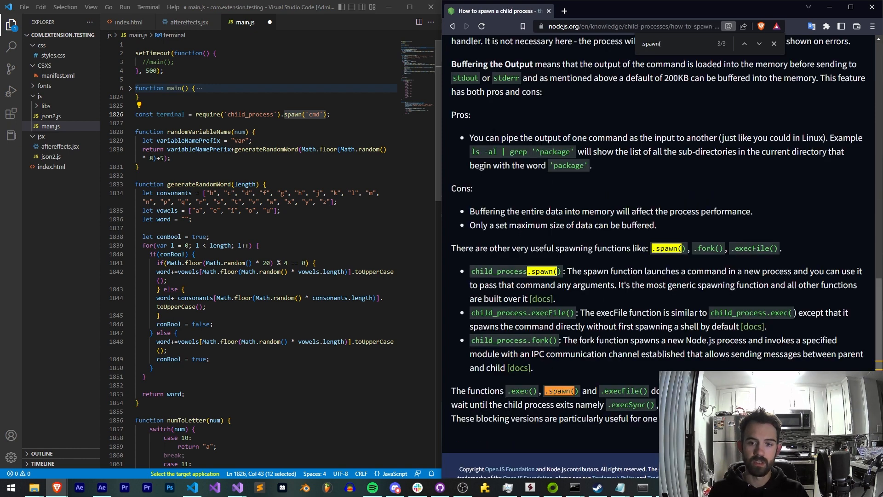
pyautogui.hotkey('alt', 'Left')
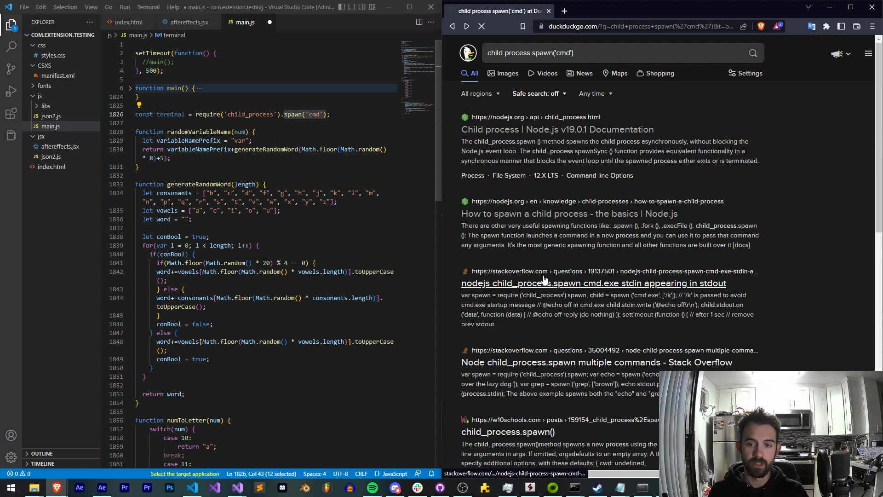
pyautogui.click(544, 281)
pyautogui.scroll(-5, 550, 270)
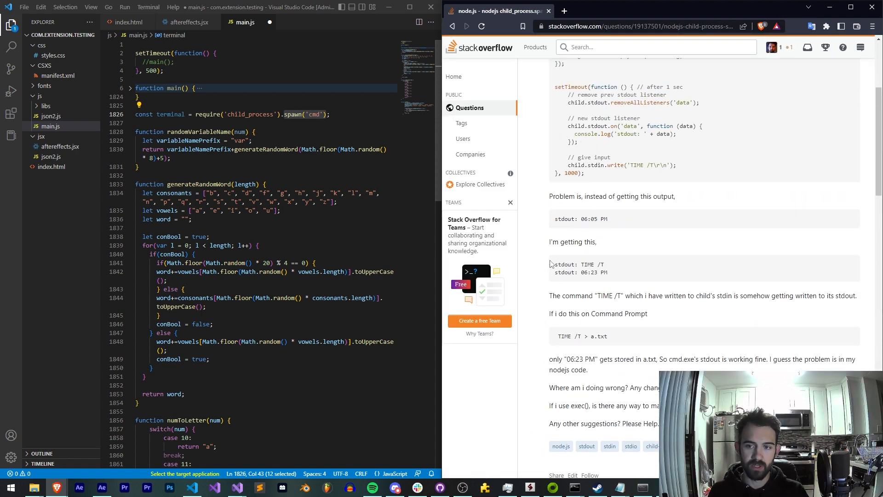
pyautogui.scroll(2, 550, 264)
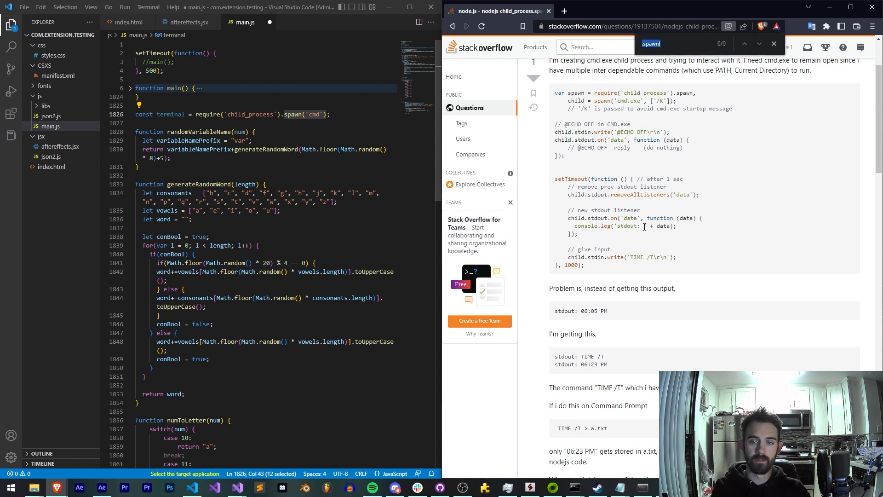
pyautogui.hotkey('ctrl', 'f')
pyautogui.write('.ps')
pyautogui.press('BackSpace')
pyautogui.write('spawn')
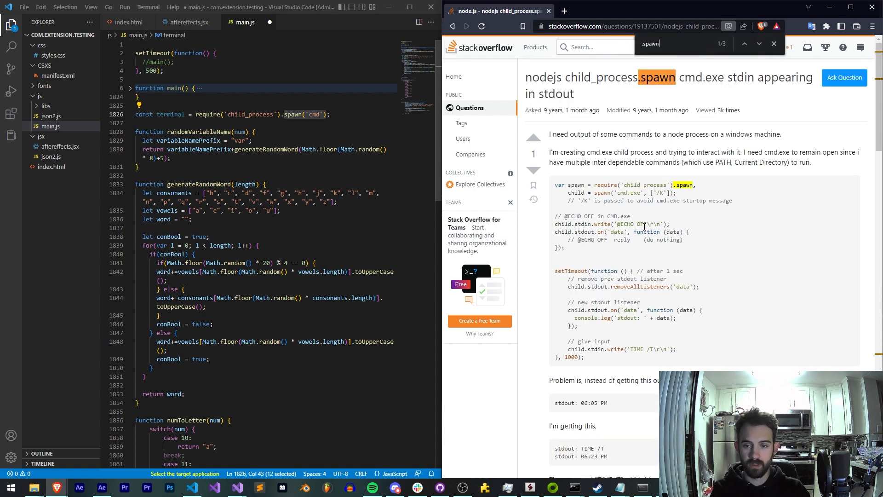
pyautogui.moveTo(595, 193); pyautogui.dragTo(645, 194)
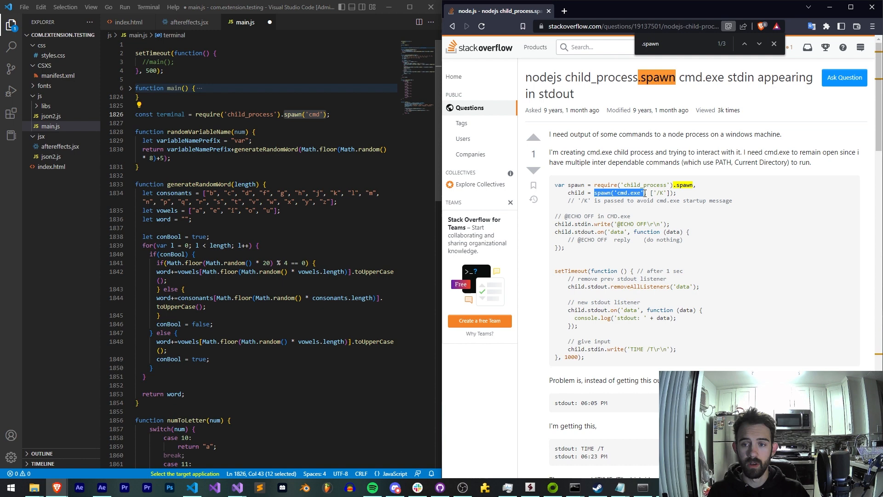
# - Search DuckDuckGo for 'child_process spawn terminal' and open the Node.js spawn answer page
pyautogui.click(616, 25)
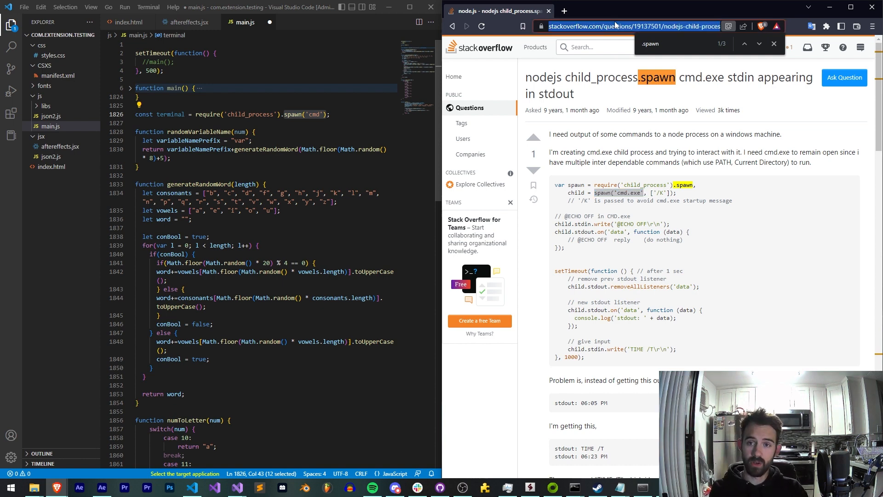
pyautogui.write('child_process spaw')
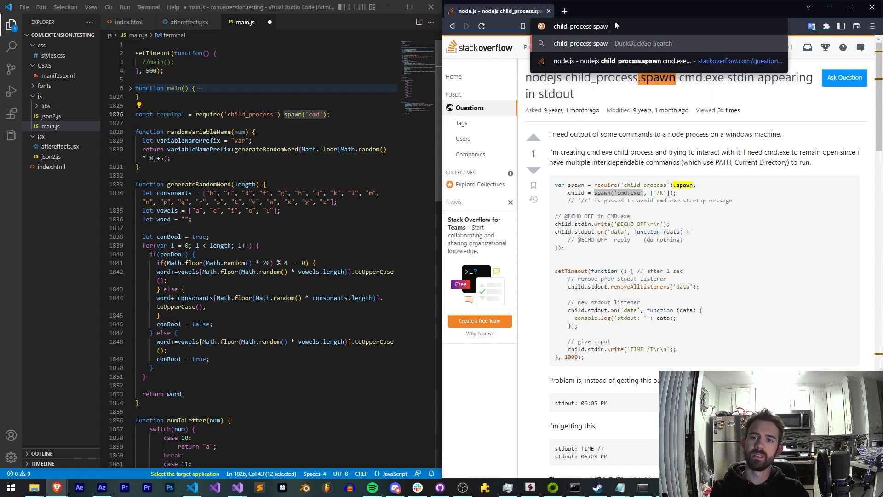
pyautogui.write('n terminal&t=b')
pyautogui.press('Return')
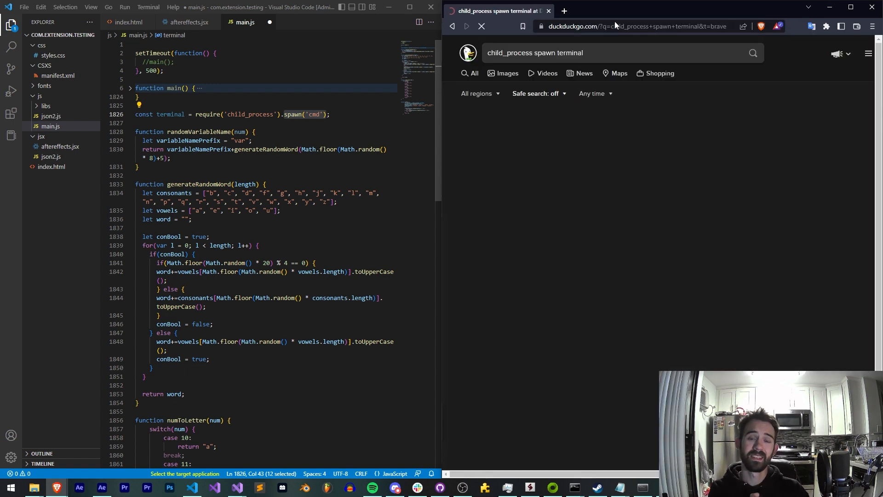
pyautogui.click(548, 119)
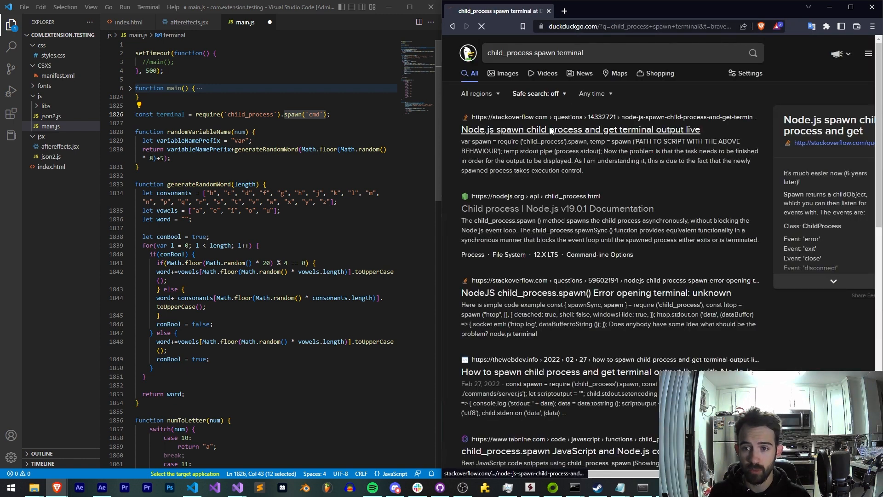
pyautogui.scroll(-3, 548, 119)
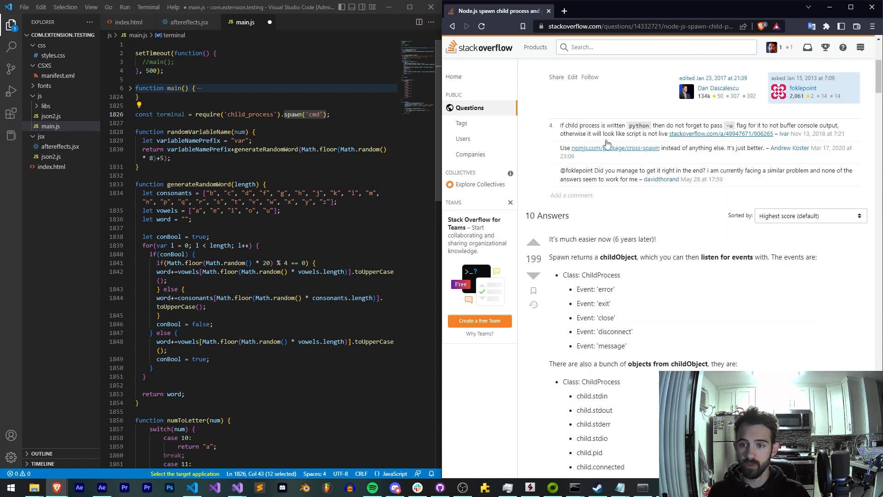
pyautogui.scroll(-2, 617, 126)
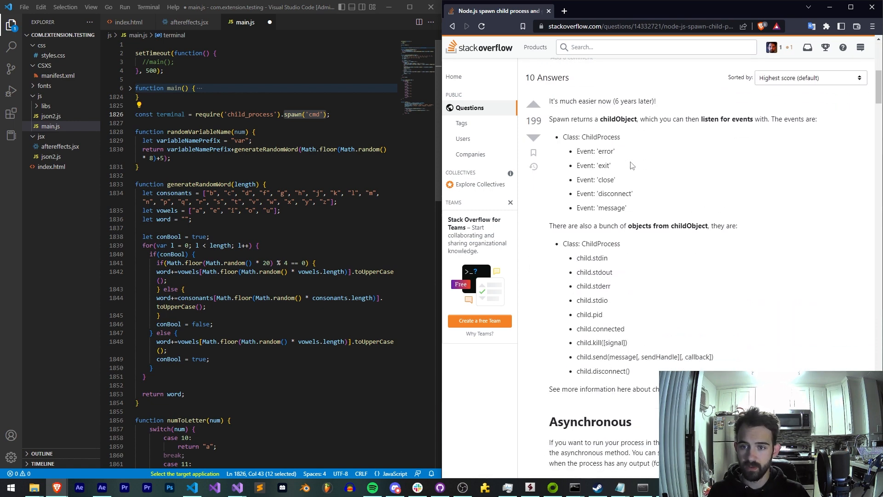
pyautogui.scroll(-3, 652, 152)
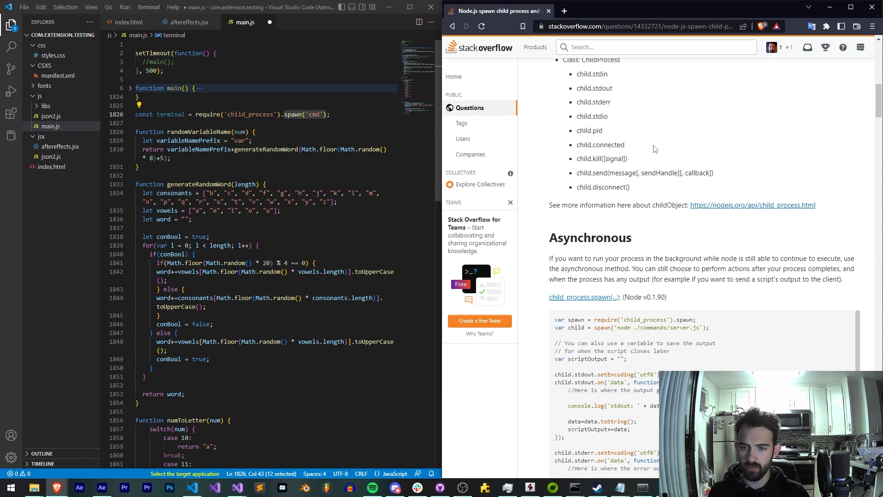
pyautogui.scroll(-3, 653, 152)
# - Step through the answer's .spawn matches, noting the shell option and script path argument
pyautogui.hotkey('ctrl', 'f')
pyautogui.write('.spawn')
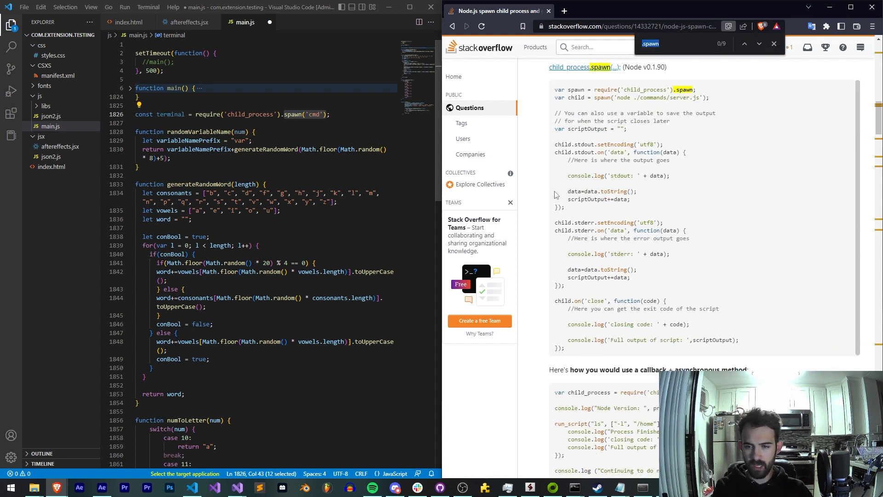
pyautogui.press('Return')
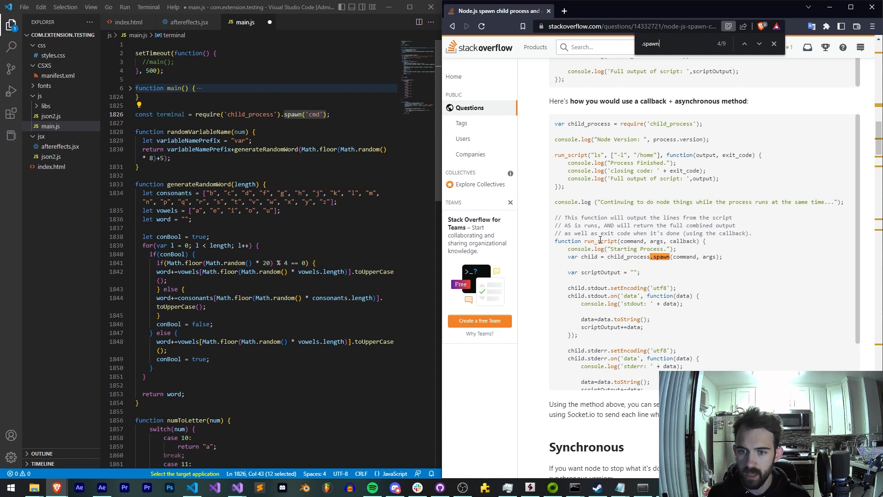
pyautogui.click(758, 43)
pyautogui.click(757, 45)
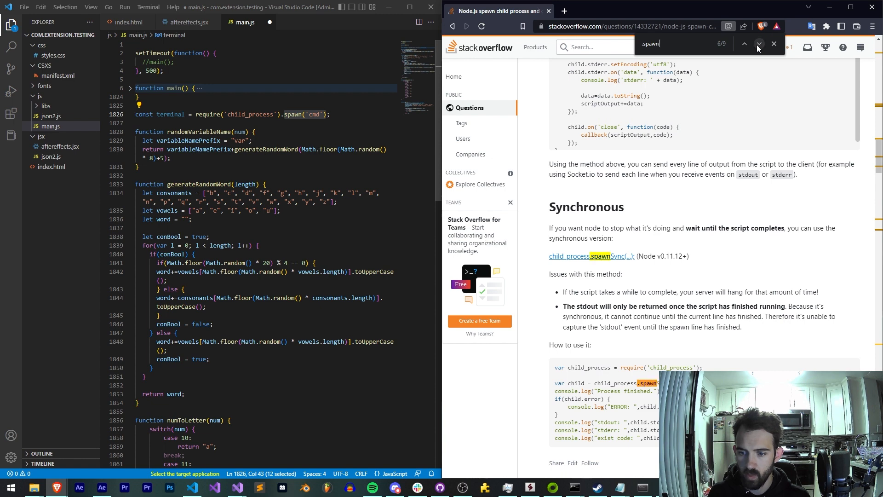
pyautogui.click(757, 45)
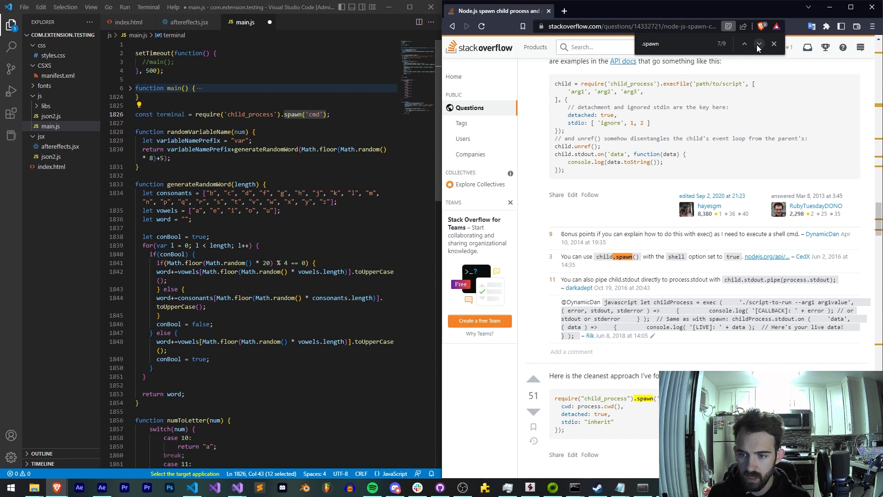
pyautogui.doubleClick(669, 256)
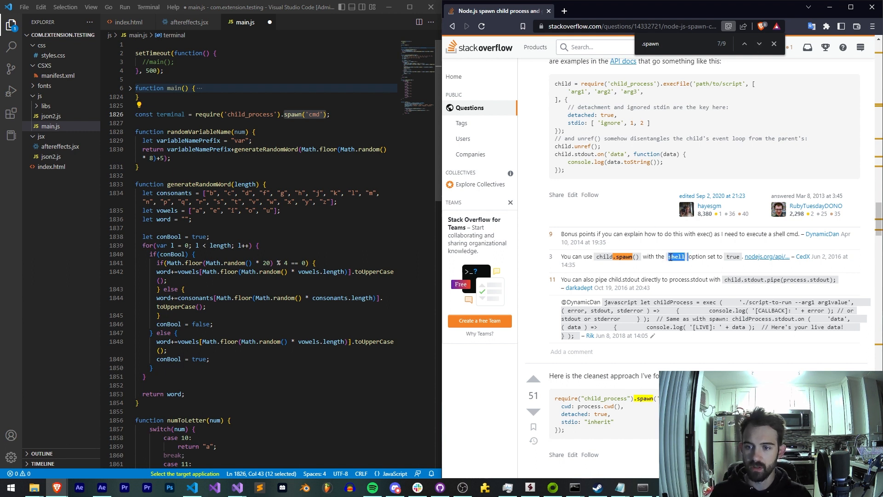
pyautogui.click(759, 44)
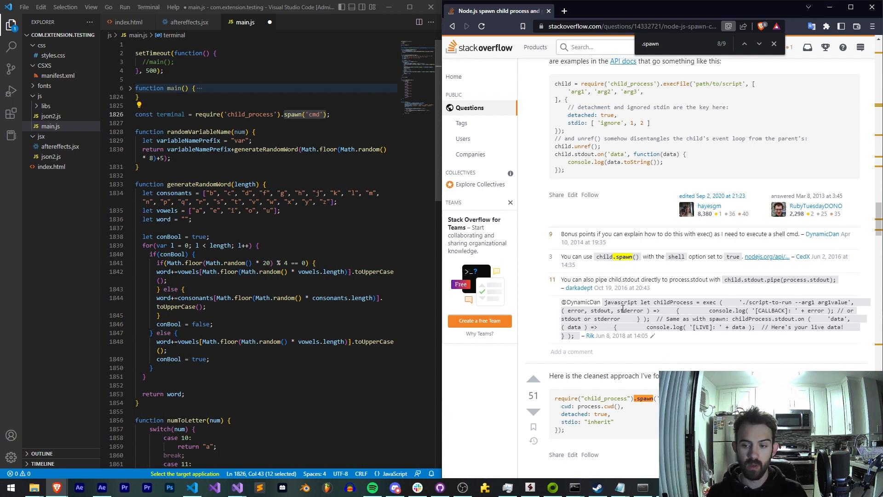
pyautogui.click(758, 44)
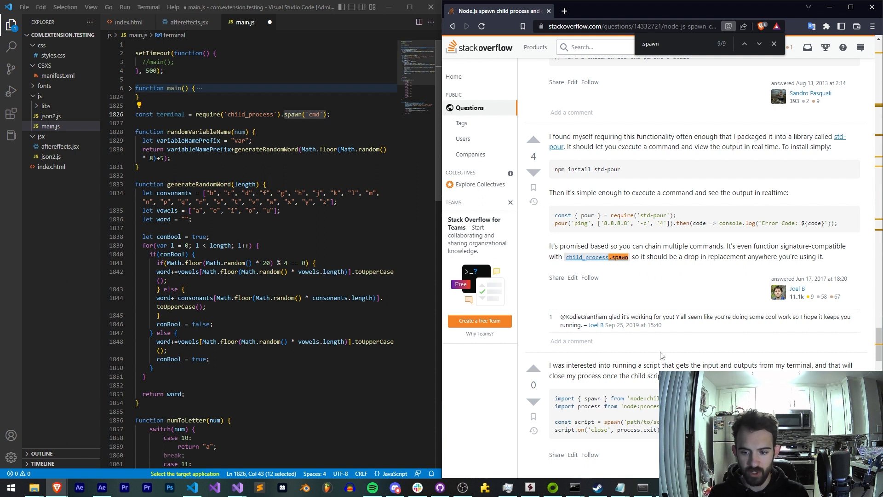
pyautogui.moveTo(626, 422); pyautogui.dragTo(661, 421)
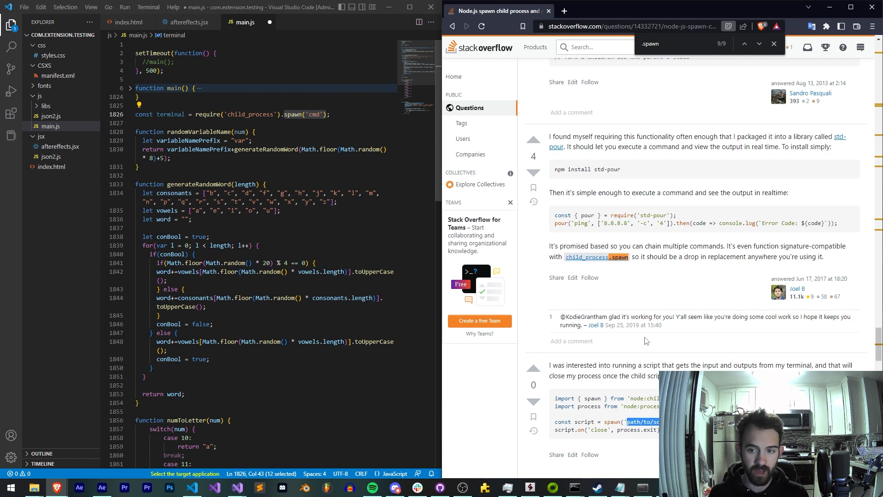
pyautogui.scroll(1, 626, 276)
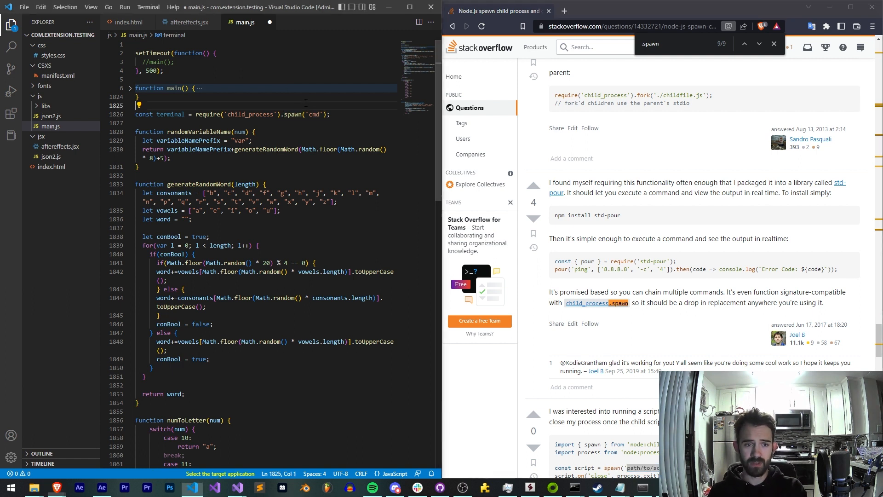
# - Check the terminal declaration on line 1826 and add blank lines below it
pyautogui.moveTo(158, 115); pyautogui.dragTo(331, 114)
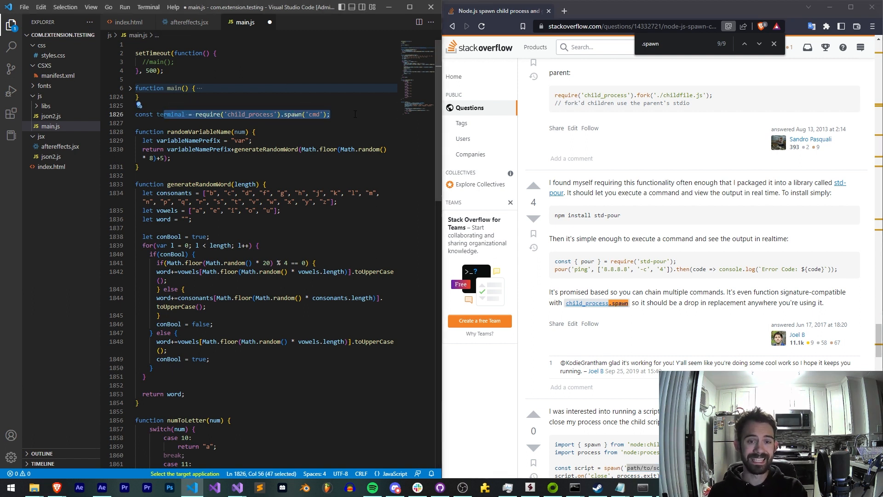
pyautogui.click(354, 114)
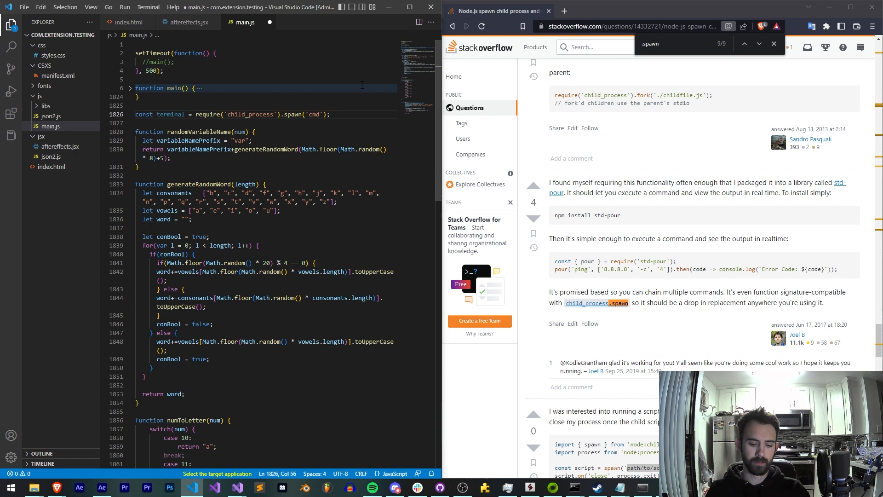
pyautogui.press('Return')
pyautogui.press('Return')
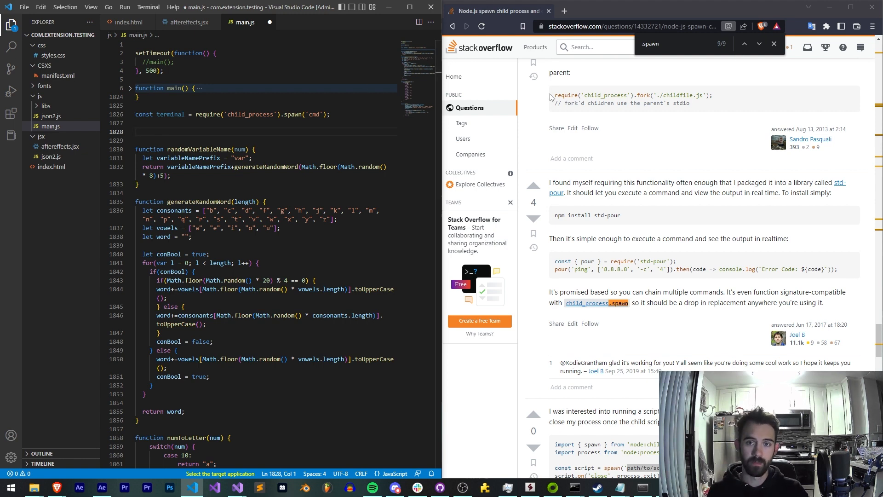
# - Read the child_process spawn example, checking the { spawn } destructuring and node: require prefix
pyautogui.hotkey('ctrl', 'Return')
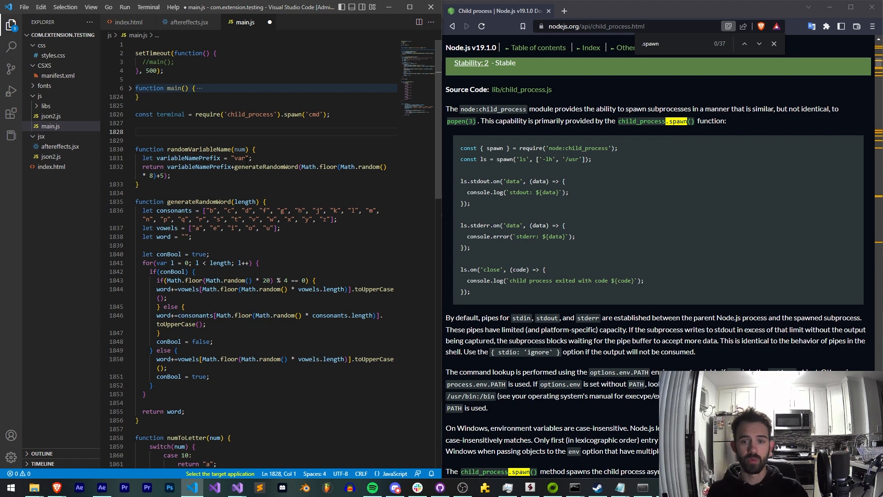
pyautogui.moveTo(499, 170)
pyautogui.mouseDown()
pyautogui.moveTo(725, 318)
pyautogui.moveTo(663, 206)
pyautogui.mouseUp()
pyautogui.click(449, 142)
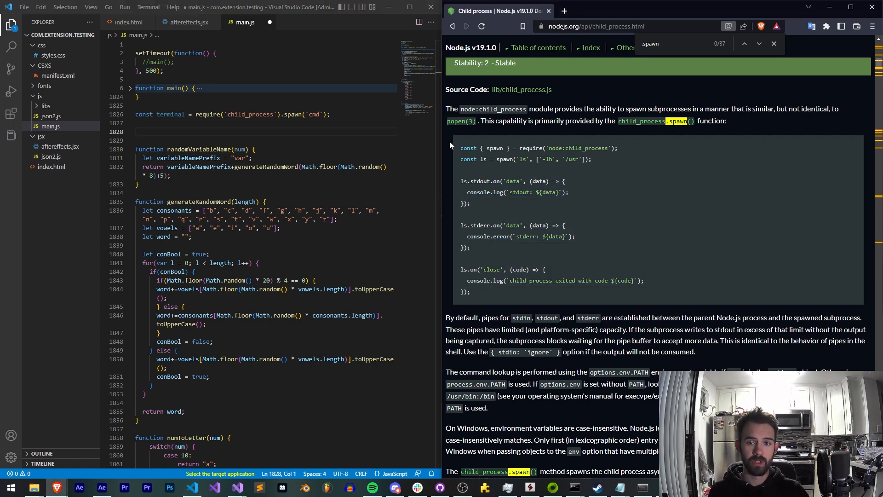
pyautogui.moveTo(481, 147)
pyautogui.mouseDown()
pyautogui.moveTo(548, 149)
pyautogui.moveTo(515, 149)
pyautogui.mouseUp()
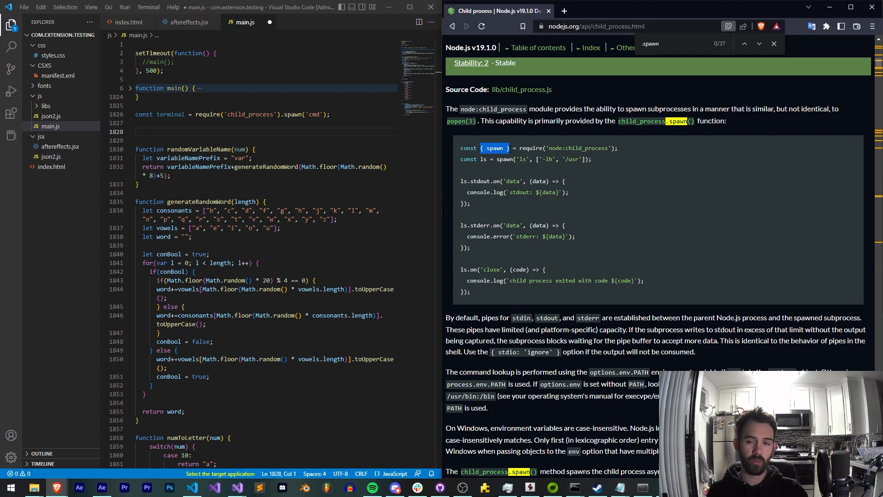
pyautogui.click(512, 149)
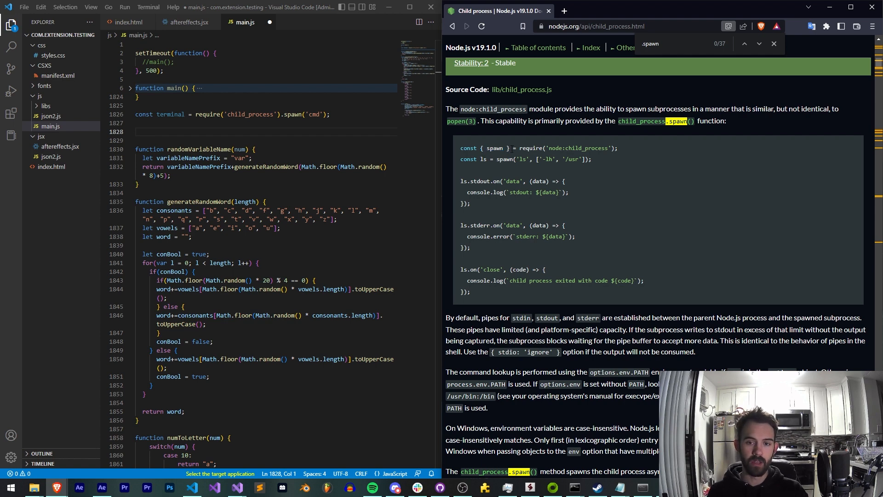
pyautogui.moveTo(549, 148); pyautogui.dragTo(568, 148)
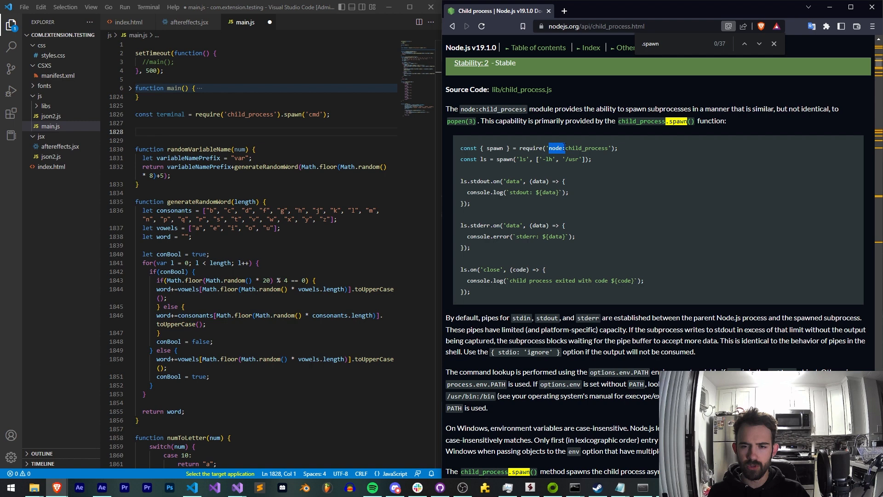
pyautogui.click(567, 157)
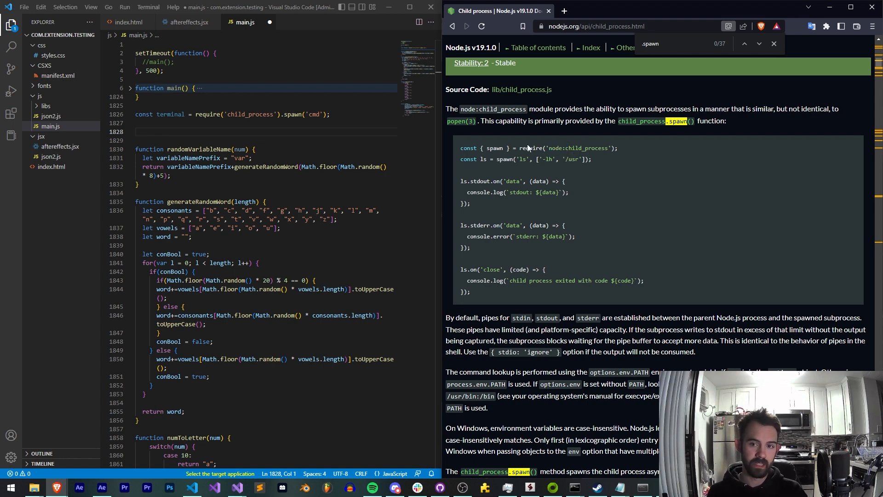
pyautogui.moveTo(479, 108); pyautogui.dragTo(609, 121)
pyautogui.click(612, 121)
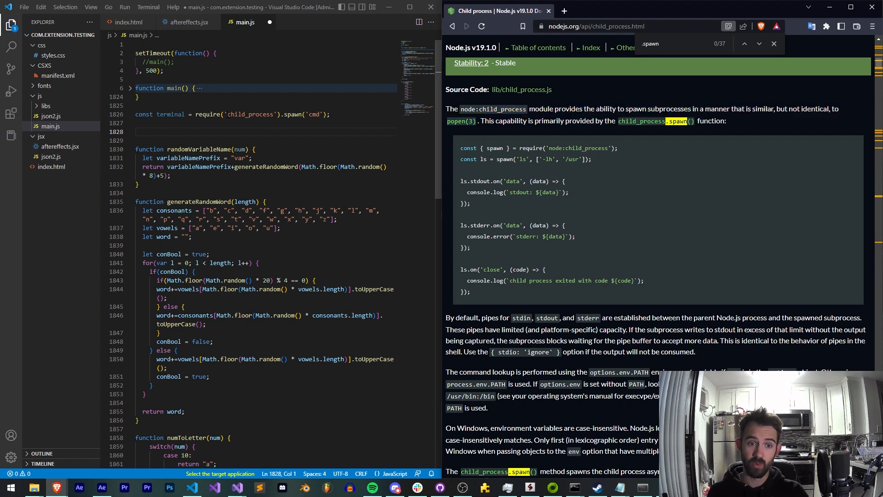
# - Copy the example's stdout, stderr and close handlers and target empty line 1828 in main.js
pyautogui.click(207, 131)
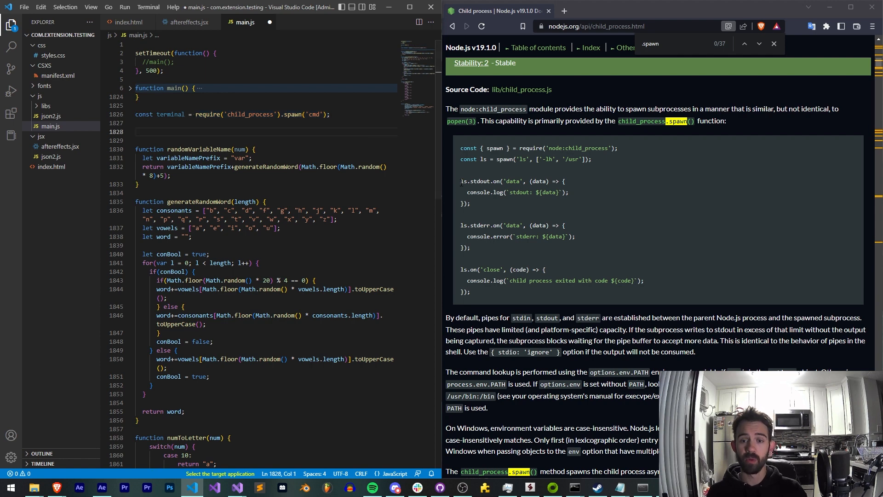
pyautogui.moveTo(462, 182); pyautogui.dragTo(493, 295)
pyautogui.hotkey('ctrl', 'c')
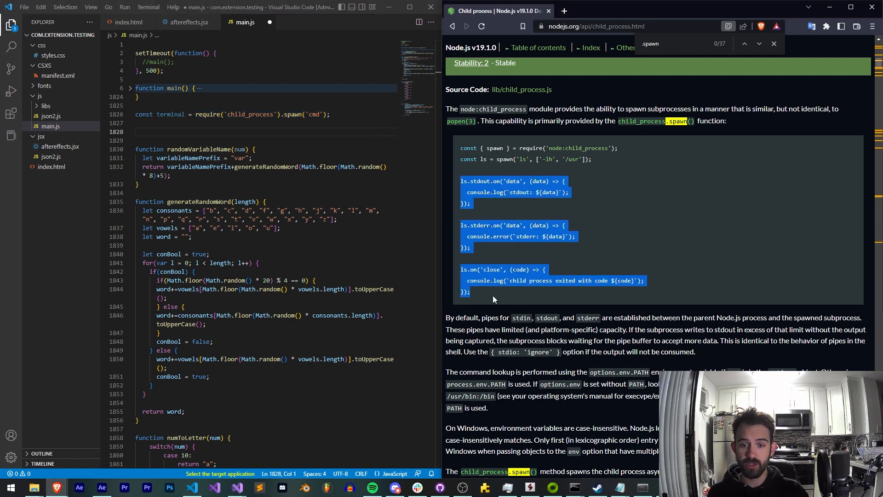
pyautogui.click(214, 131)
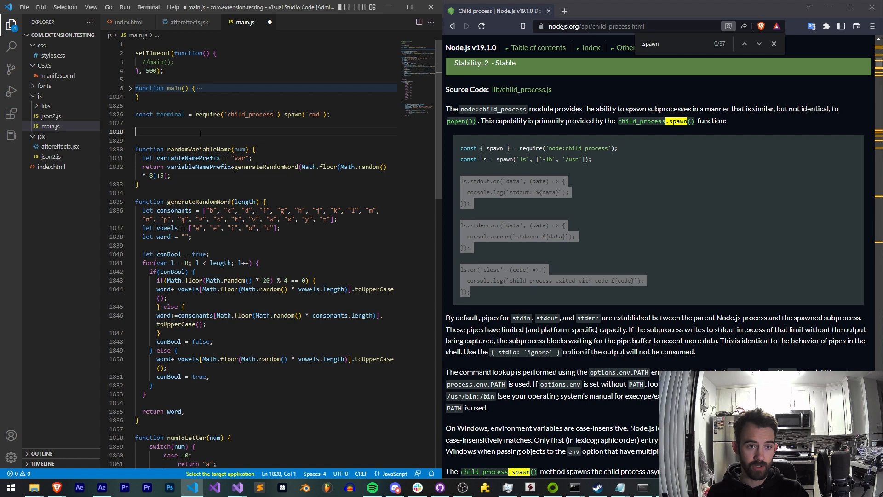
# - Paste the handlers at line 1828 and make the stdout and stderr handlers call alert
pyautogui.hotkey('ctrl', 'v')
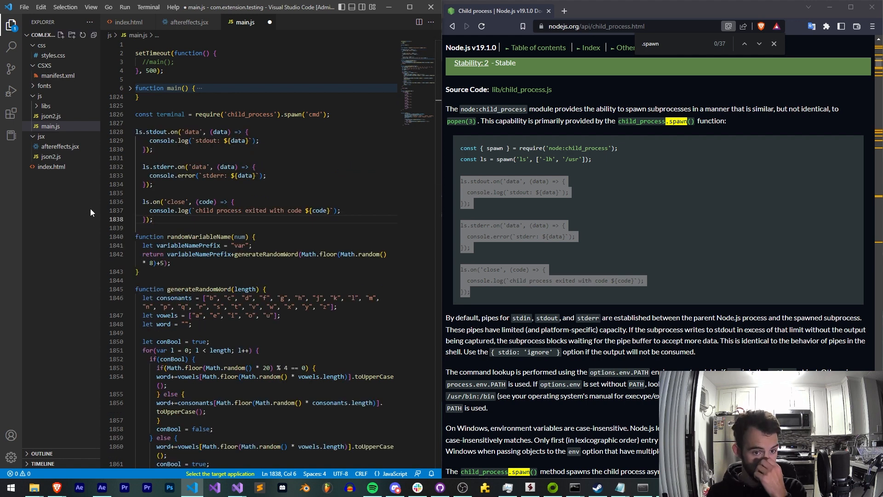
pyautogui.click(187, 131)
pyautogui.moveTo(150, 140); pyautogui.dragTo(189, 141)
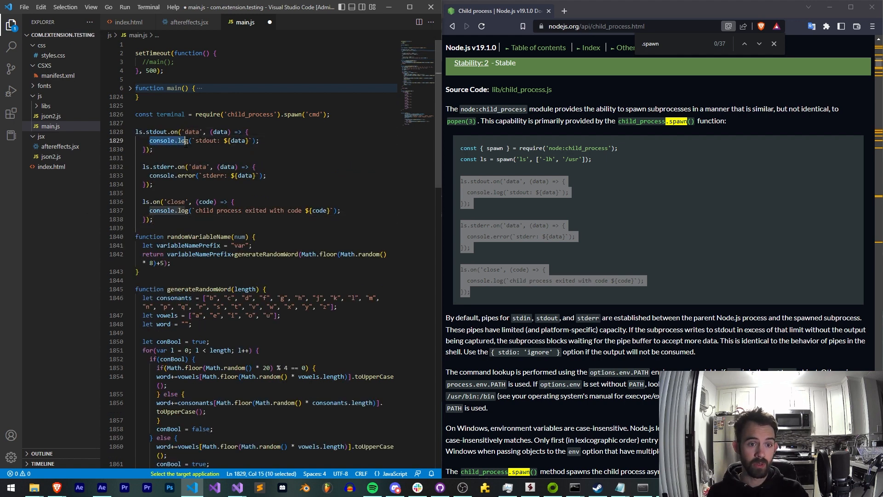
pyautogui.write('alert')
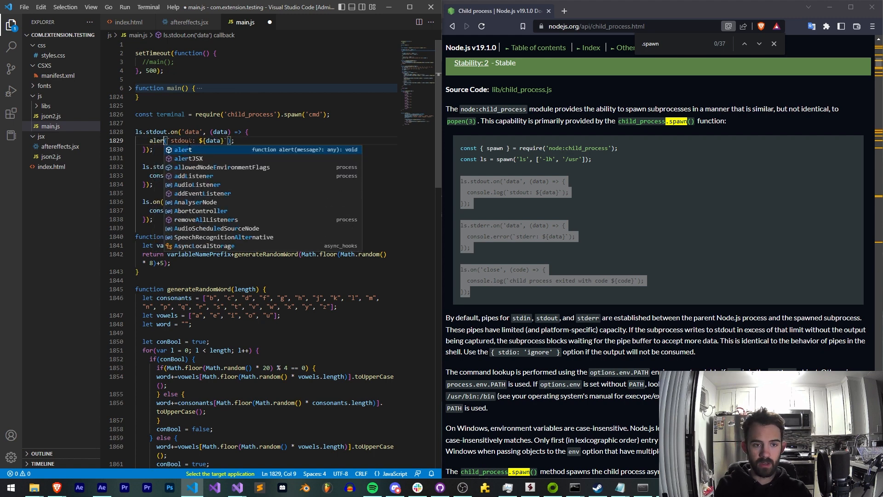
pyautogui.click(195, 132)
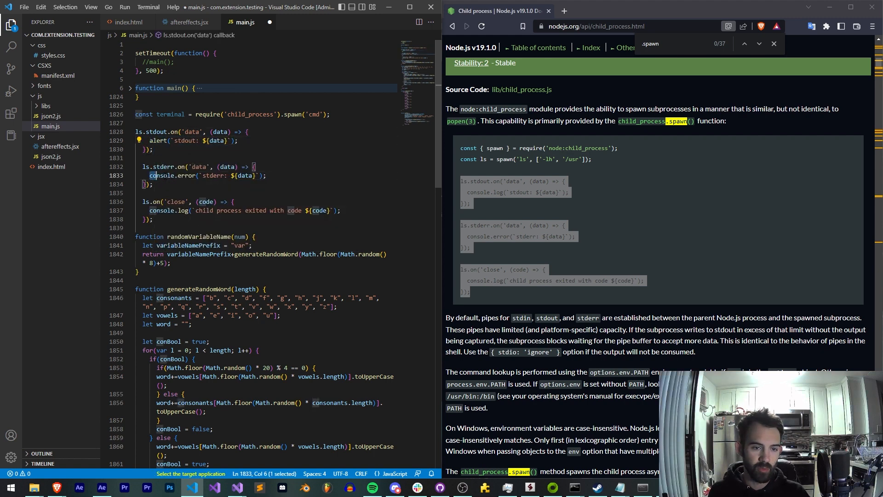
pyautogui.moveTo(150, 175); pyautogui.dragTo(196, 175)
pyautogui.write('alert')
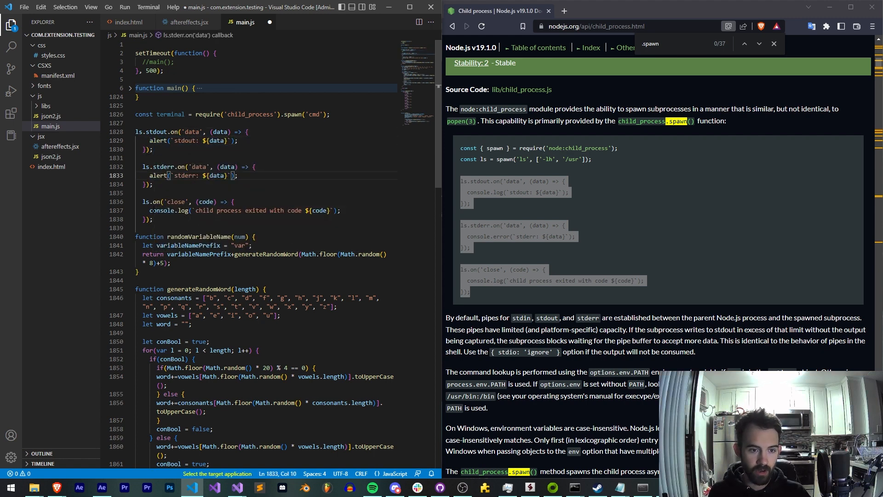
# - Make the close handler call alert, save, and clear the stdout alert's template argument
pyautogui.moveTo(150, 209); pyautogui.dragTo(188, 210)
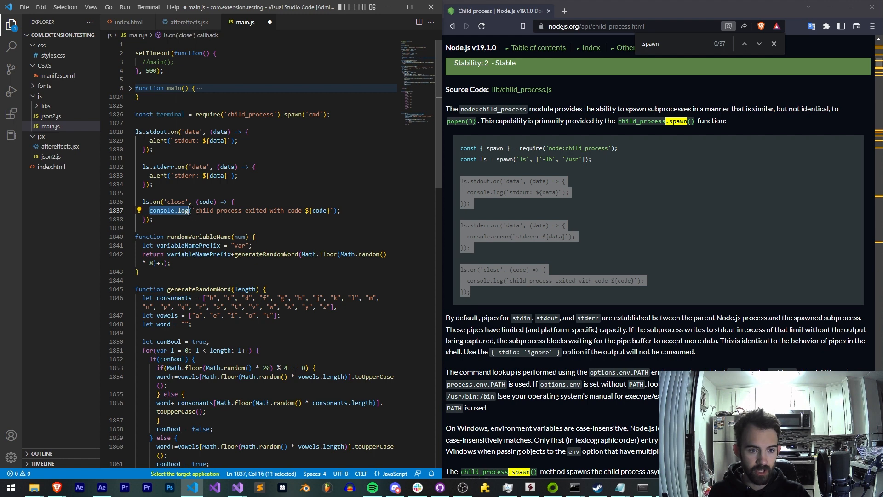
pyautogui.write('alert')
pyautogui.hotkey('ctrl', 's')
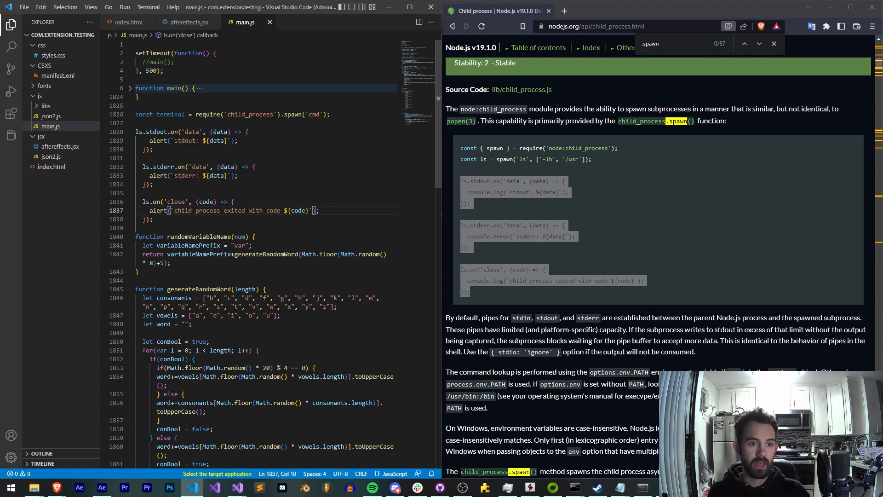
pyautogui.moveTo(170, 140); pyautogui.dragTo(231, 140)
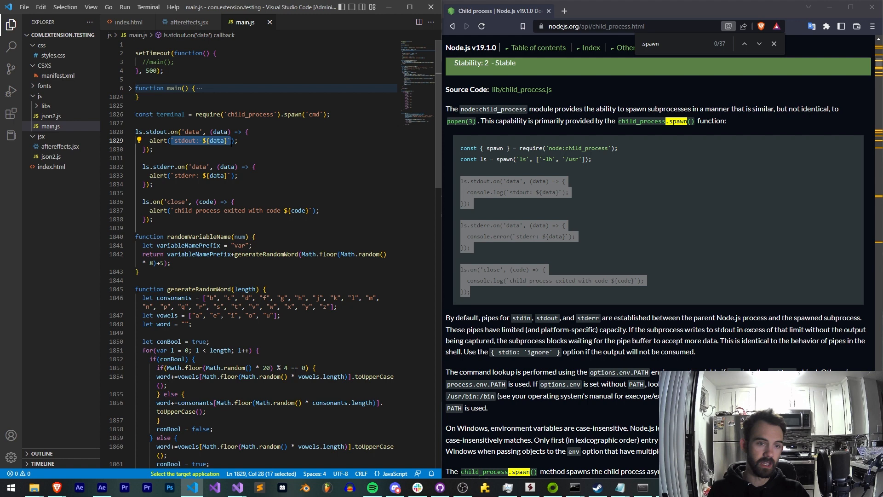
pyautogui.press('BackSpace')
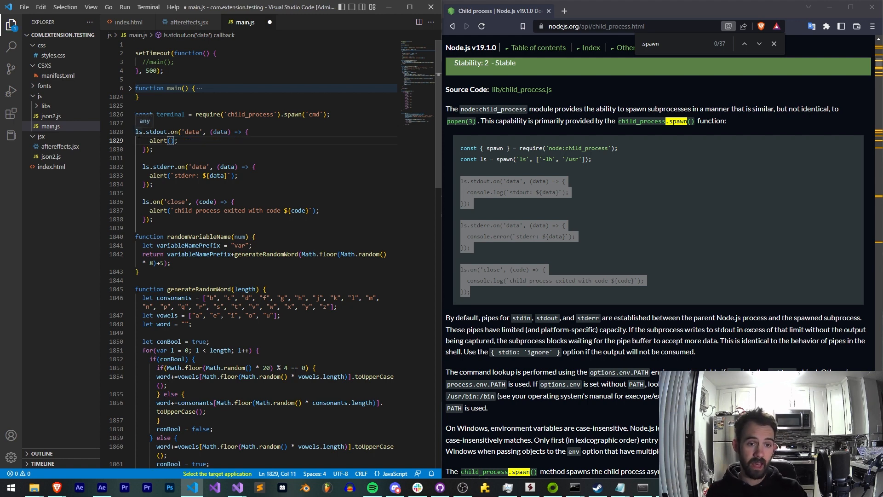
# - Give the stdout and stderr alerts labelled plain-string messages built from data
pyautogui.click(184, 124)
pyautogui.doubleClick(192, 131)
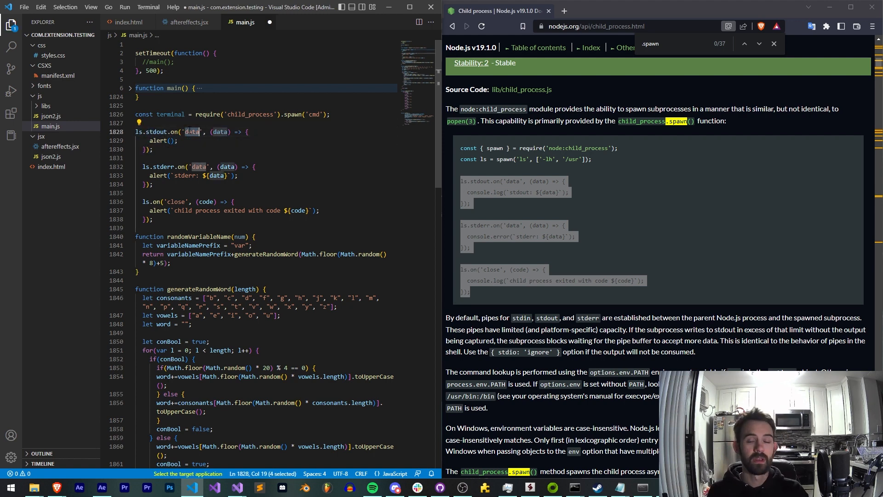
pyautogui.click(169, 141)
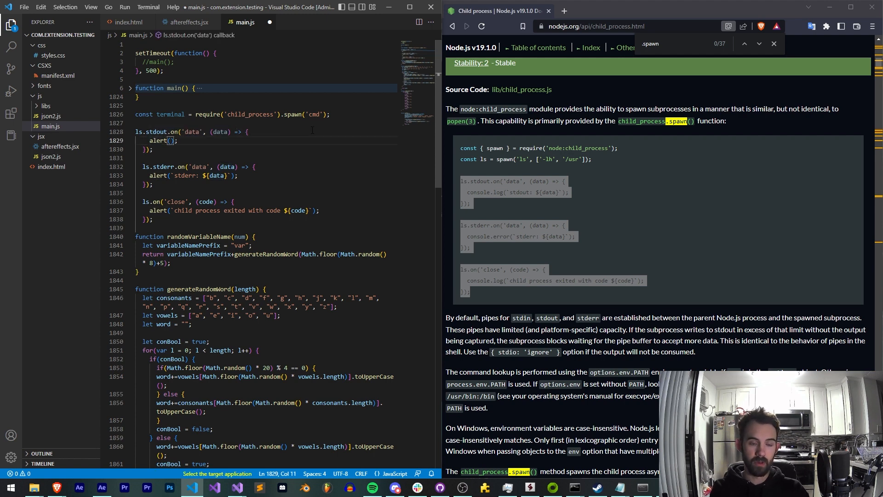
pyautogui.write('`')
pyautogui.write('output ')
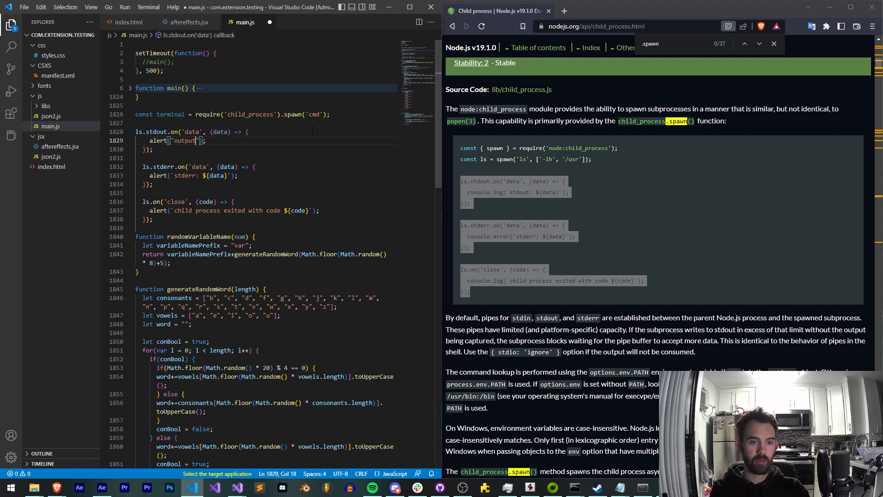
pyautogui.write('$ " + d')
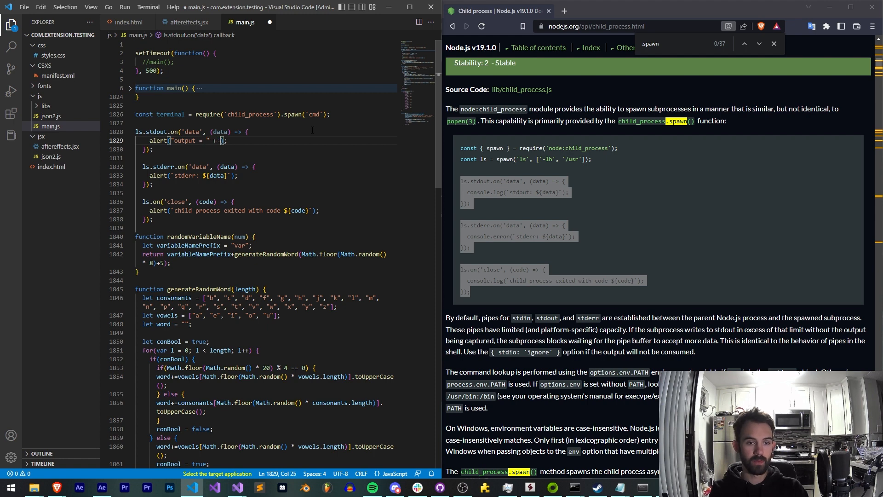
pyautogui.write('ata.toString')
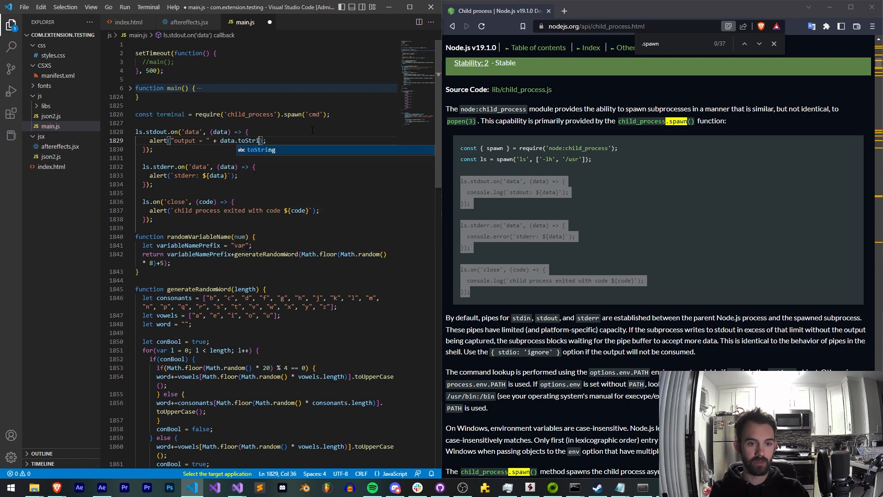
pyautogui.write('()')
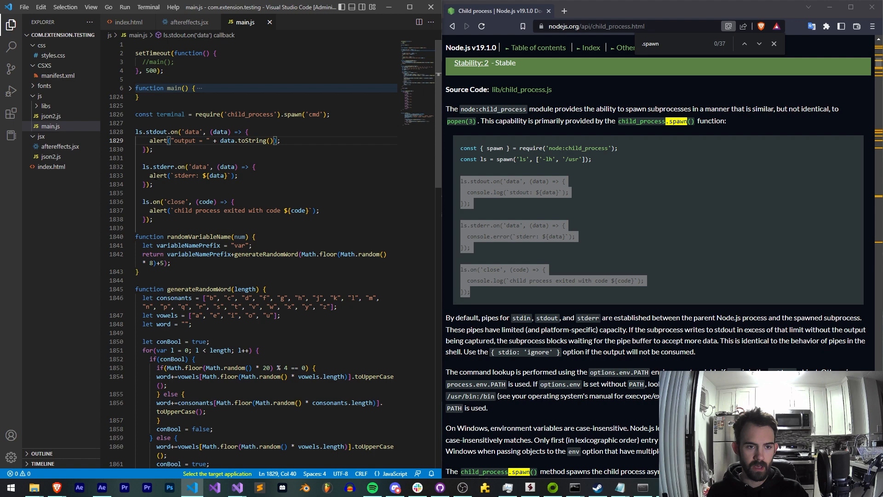
pyautogui.moveTo(169, 175); pyautogui.dragTo(235, 175)
pyautogui.press('BackSpace')
pyautogui.write('"err')
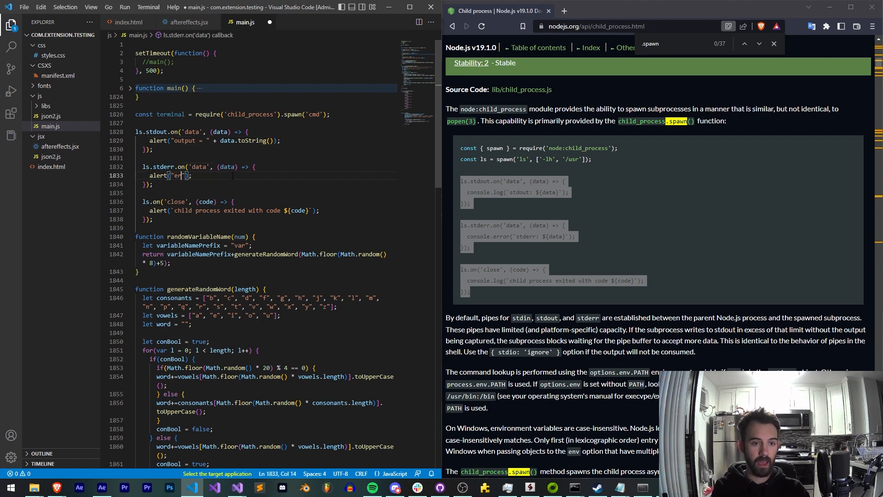
pyautogui.write('or = " ')
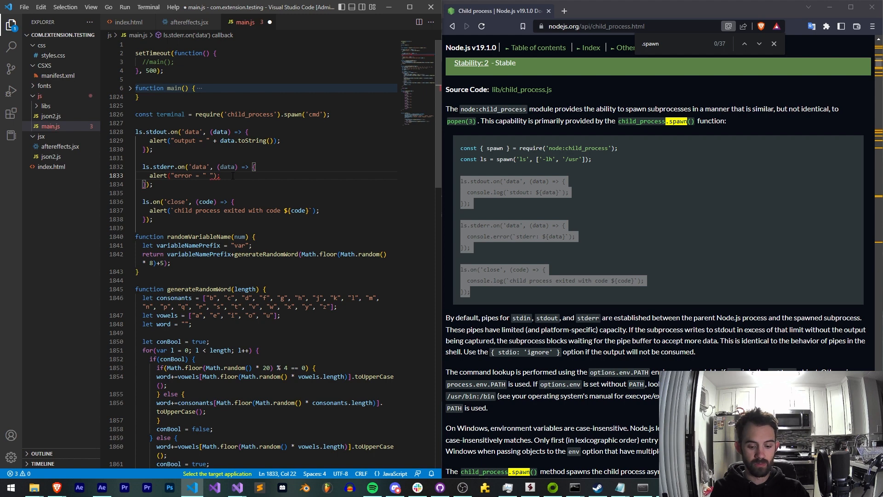
pyautogui.write('+ data.toStrin')
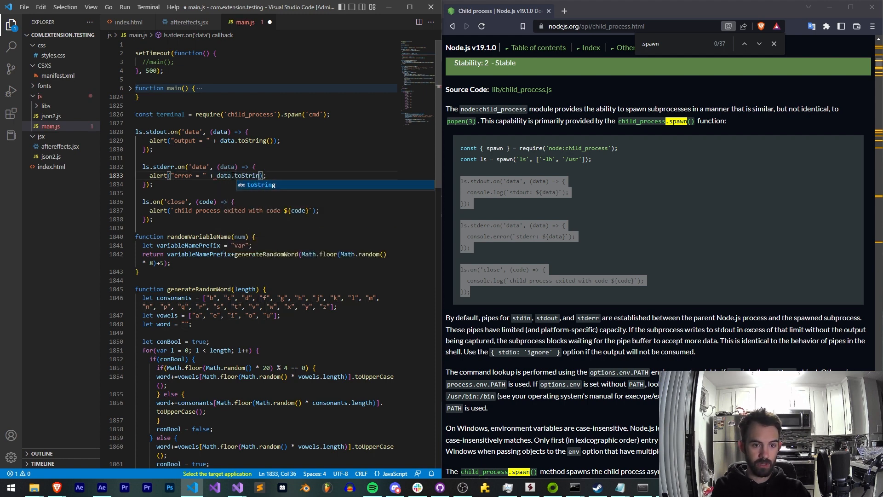
pyautogui.write('g()')
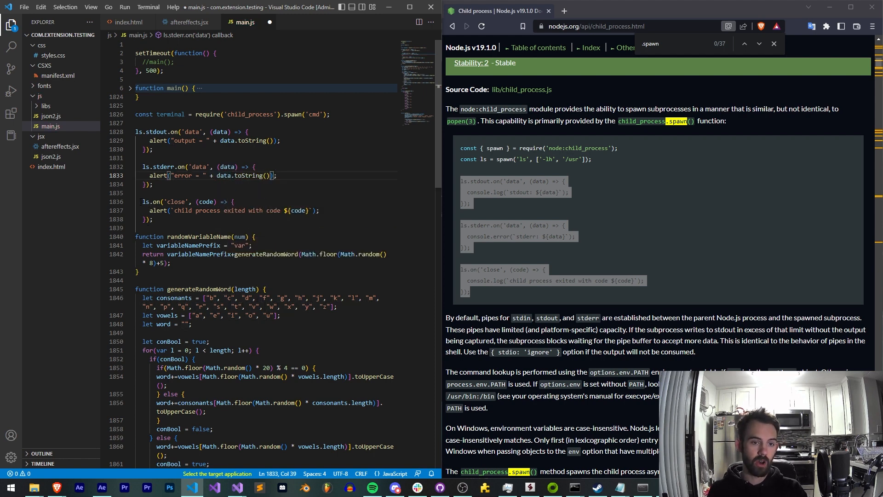
# - Make the close alert report "closed and " + code.toString()
pyautogui.moveTo(142, 201); pyautogui.dragTo(221, 210)
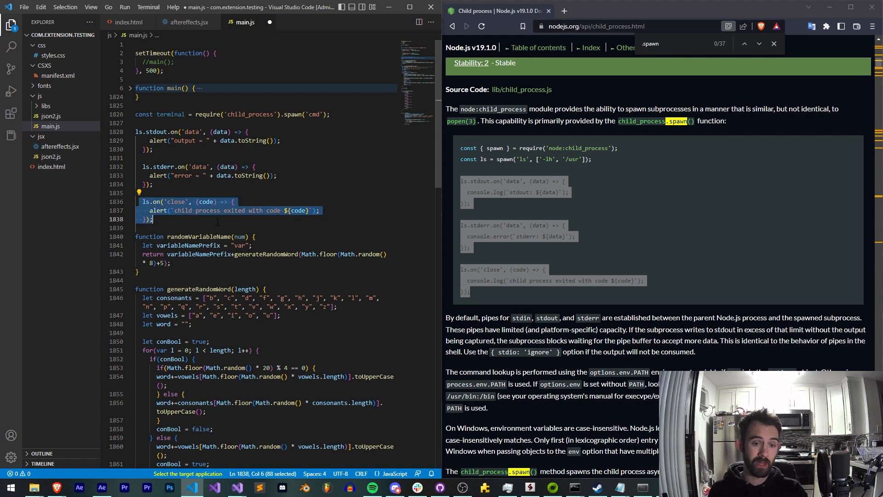
pyautogui.click(166, 193)
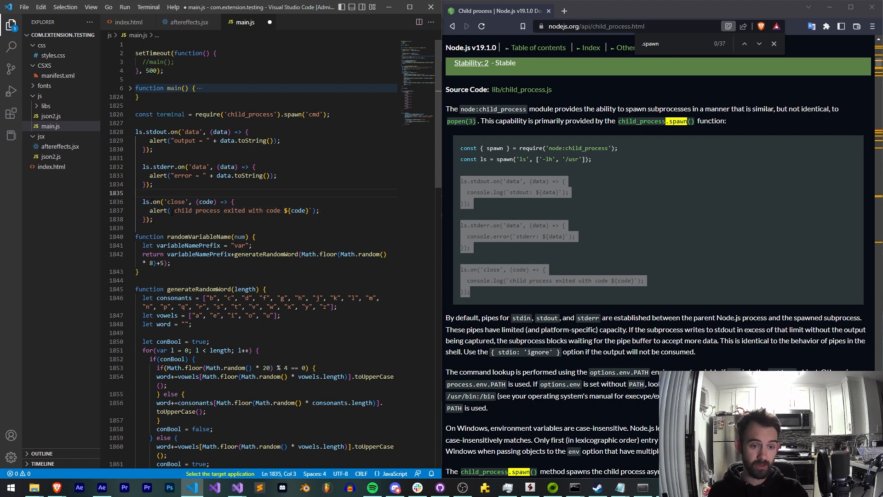
pyautogui.moveTo(171, 210); pyautogui.dragTo(319, 211)
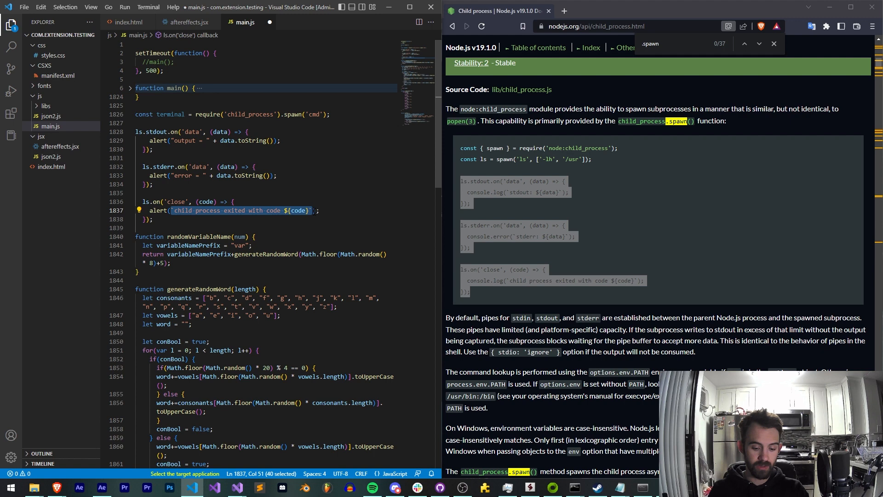
pyautogui.write('alert(alert')
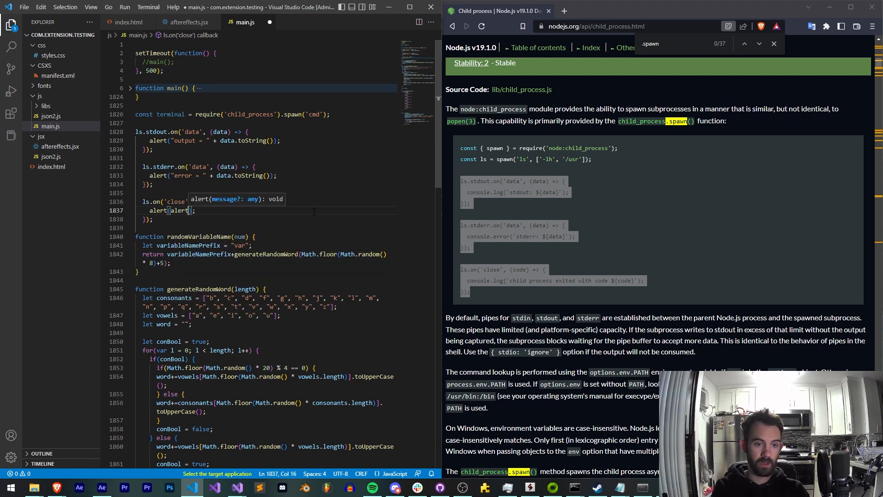
pyautogui.press('BackSpace')
pyautogui.press('BackSpace')
pyautogui.press('BackSpace')
pyautogui.write("'clo")
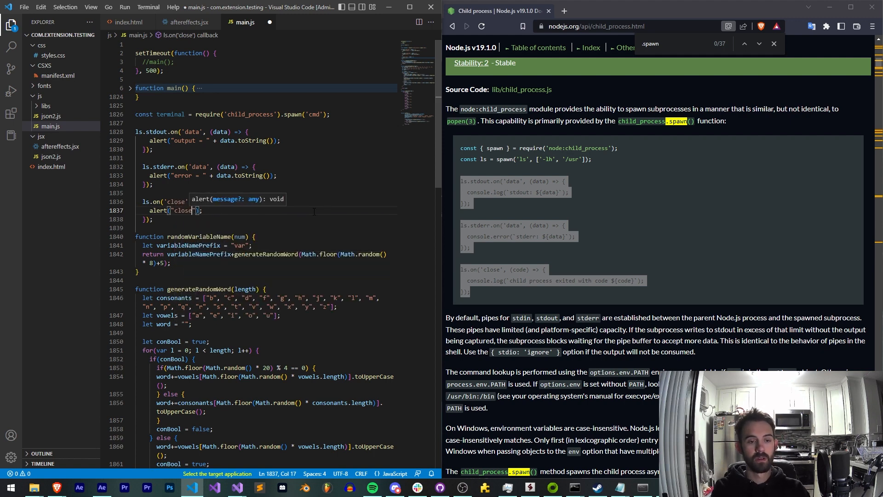
pyautogui.write('sed and')
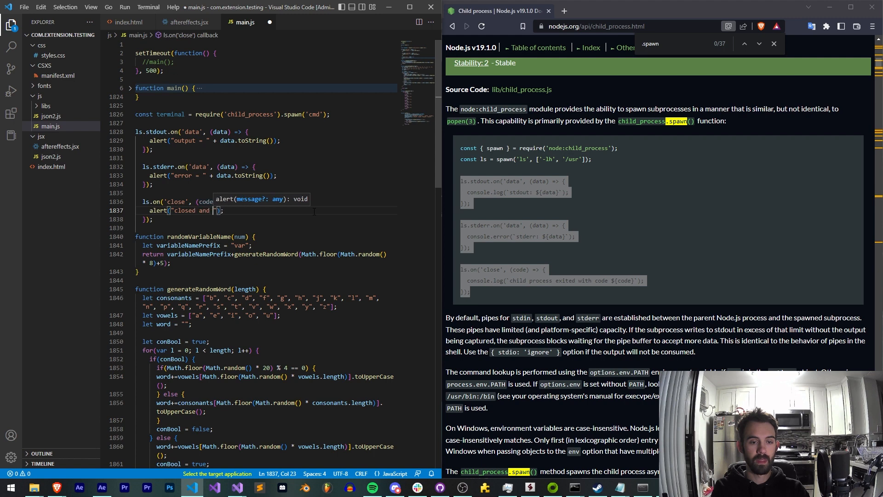
pyautogui.write(' + "')
pyautogui.press('BackSpace')
pyautogui.press('BackSpace')
pyautogui.press('BackSpace')
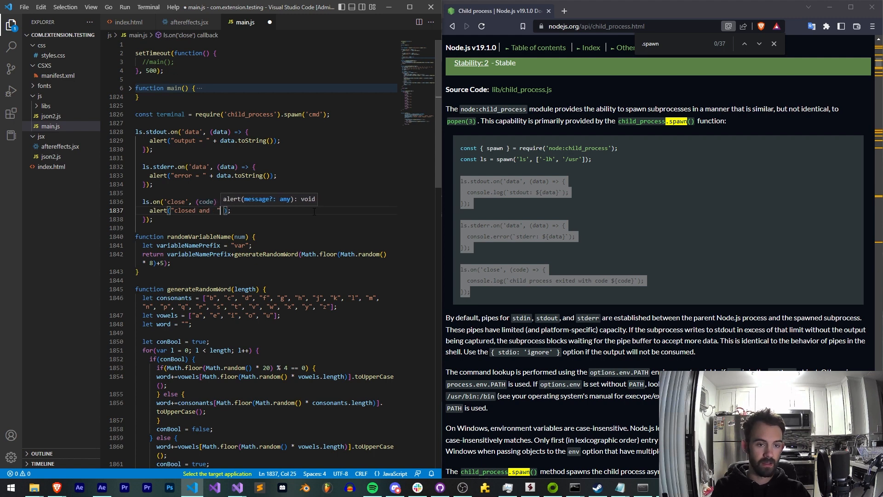
pyautogui.write('"')
pyautogui.write(' + code')
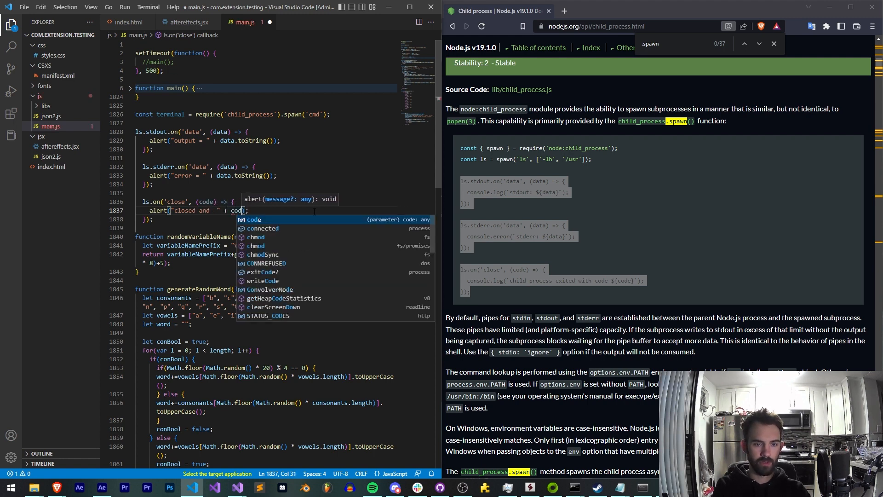
pyautogui.write('.toS')
pyautogui.press('Tab')
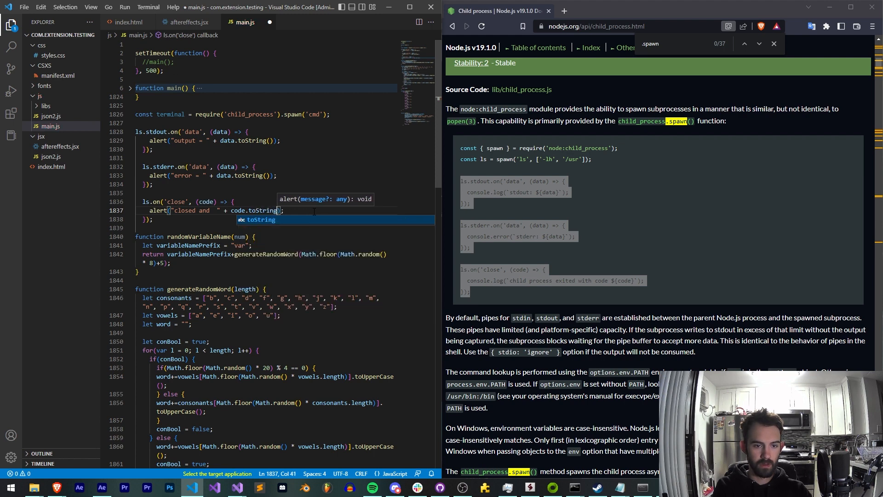
pyautogui.write('()')
# - Copy the terminal variable name and compare with the docs example's ls spawn line
pyautogui.doubleClick(171, 113)
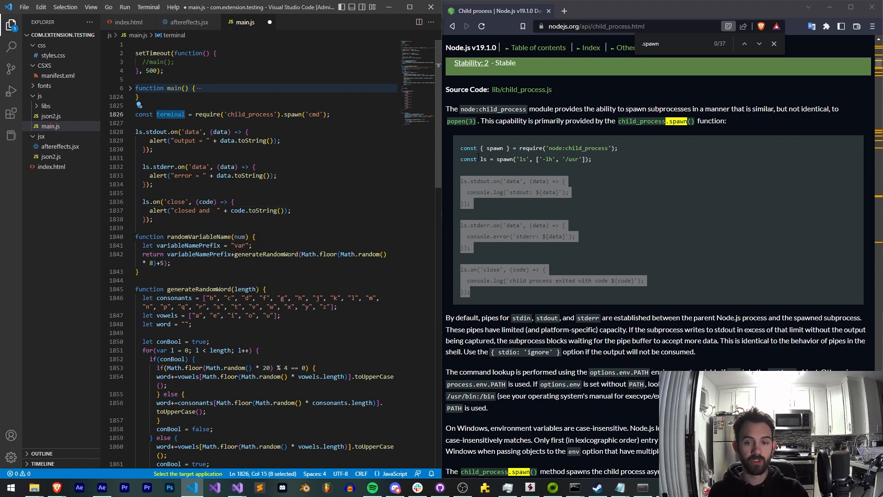
pyautogui.click(461, 180)
pyautogui.moveTo(468, 181); pyautogui.dragTo(598, 281)
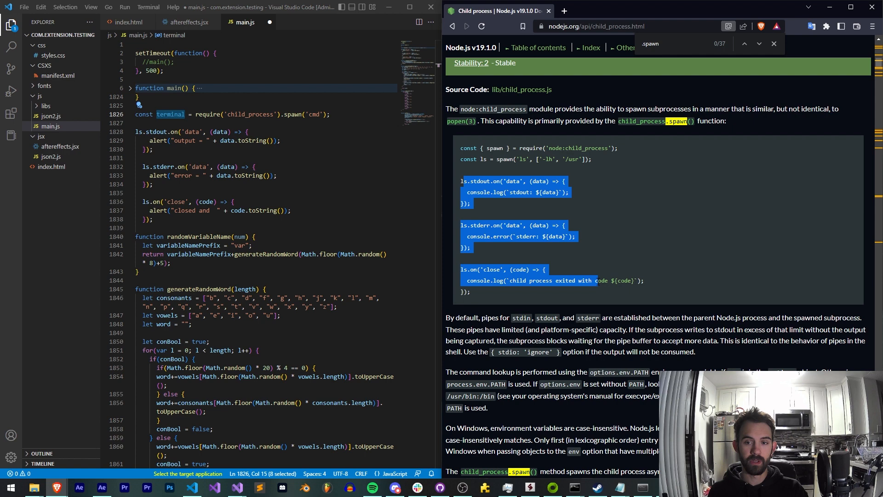
pyautogui.moveTo(609, 156); pyautogui.dragTo(480, 154)
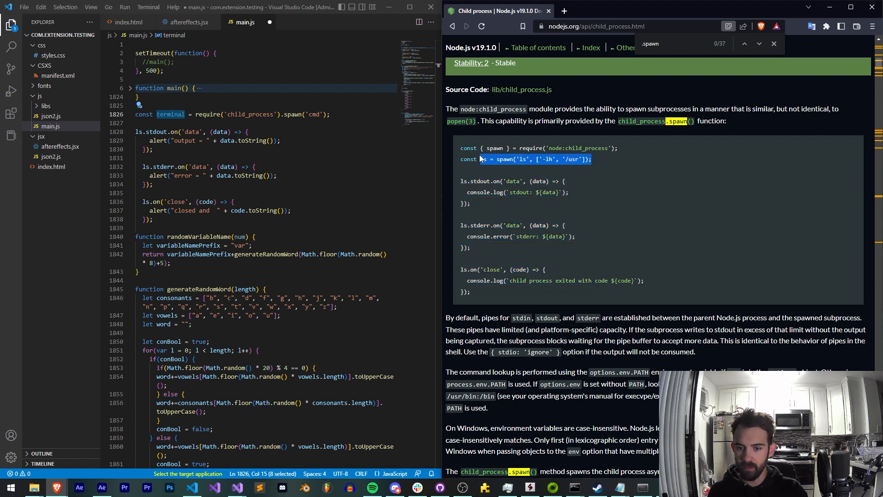
pyautogui.moveTo(479, 155); pyautogui.dragTo(478, 163)
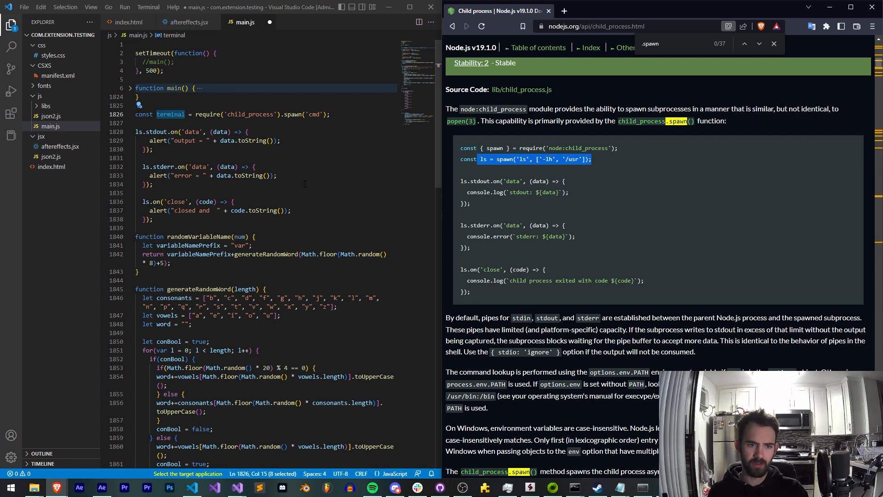
pyautogui.hotkey('alt', 'Tab')
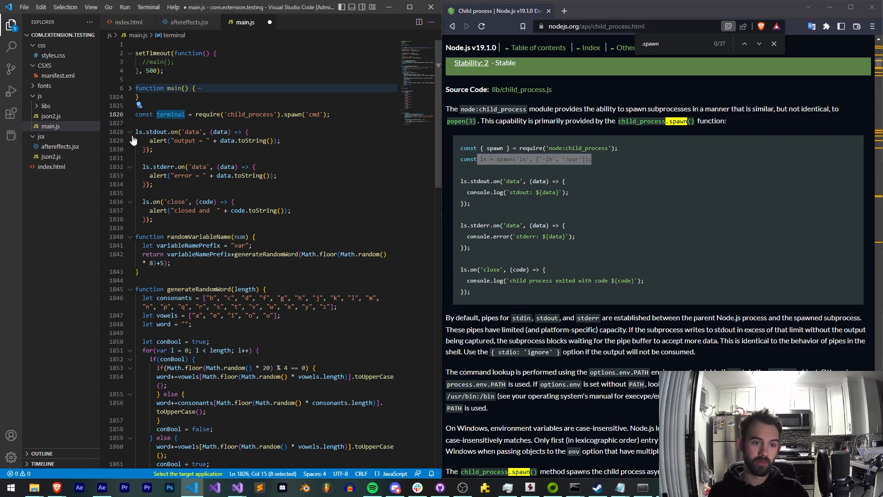
# - Replace ls with terminal on the stdout, stderr and close handler lines and save main.js
pyautogui.doubleClick(138, 132)
pyautogui.write('terminal')
pyautogui.doubleClick(146, 166)
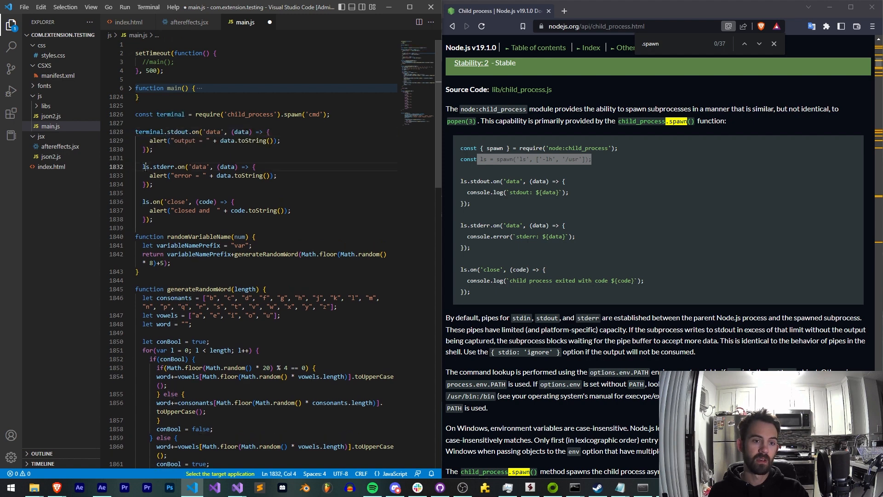
pyautogui.write('terminal')
pyautogui.doubleClick(183, 176)
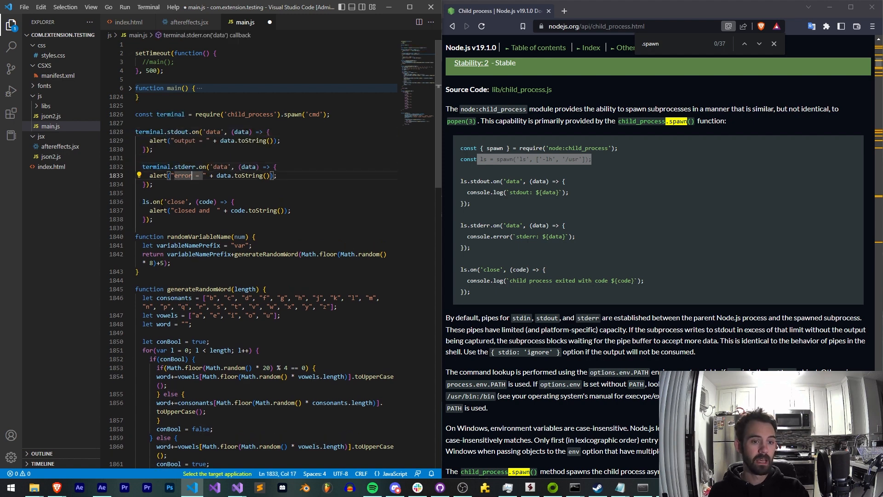
pyautogui.doubleClick(146, 201)
pyautogui.write('terminal')
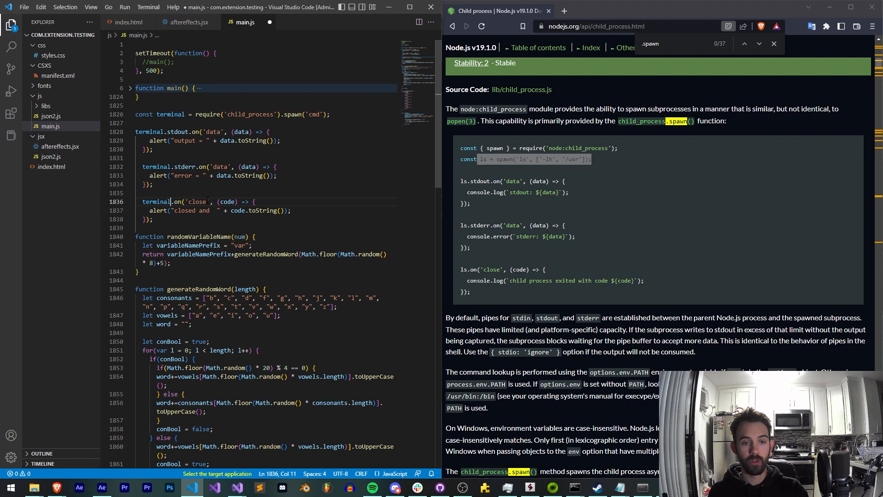
pyautogui.click(245, 176)
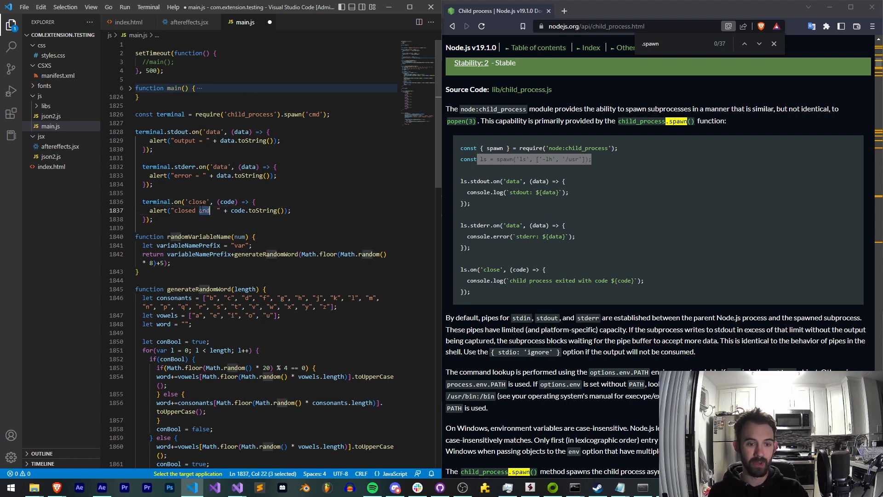
pyautogui.click(283, 202)
pyautogui.hotkey('ctrl', 's')
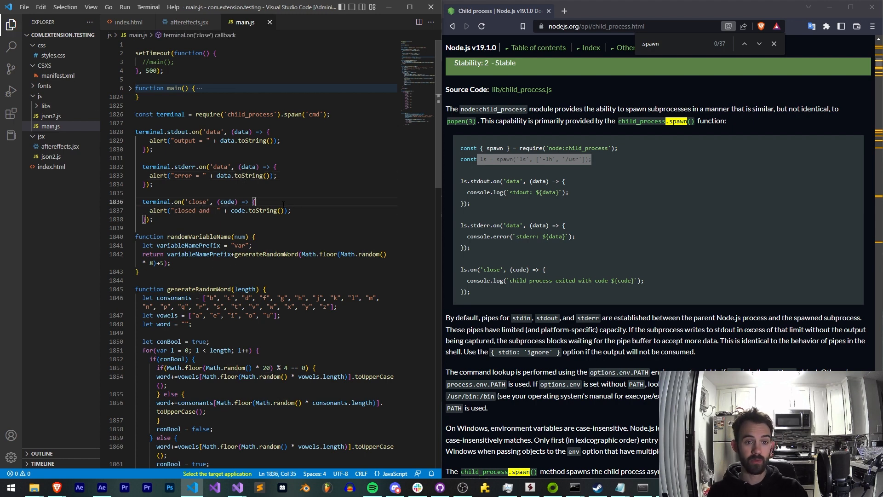
# - Return to After Effects, clear the old output alert and reload the Extension Testing panel
pyautogui.click(102, 488)
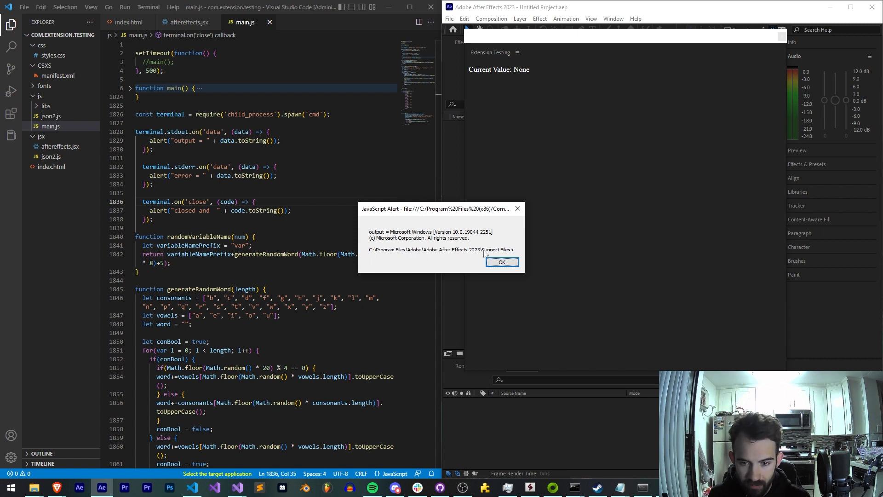
pyautogui.click(504, 262)
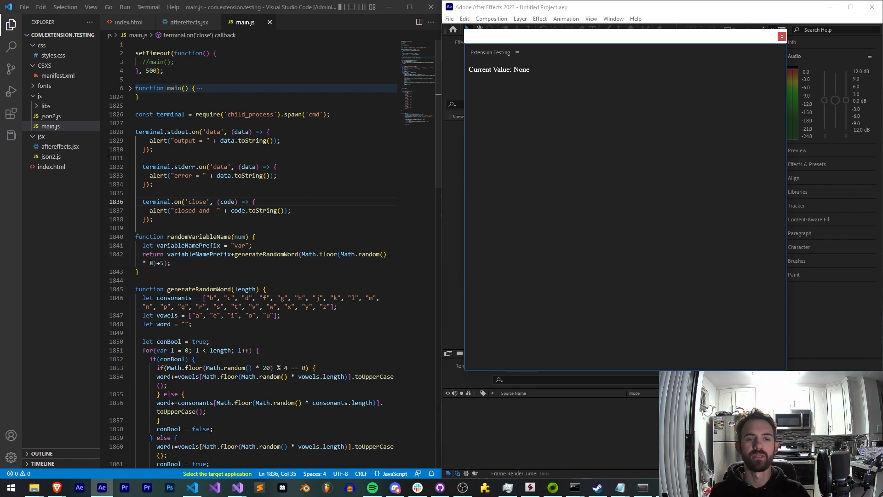
pyautogui.moveTo(156, 167)
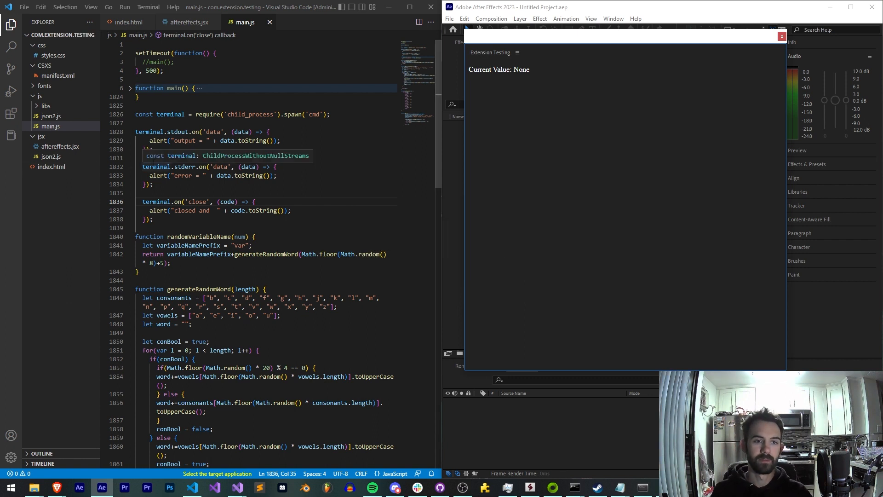
pyautogui.click(632, 186)
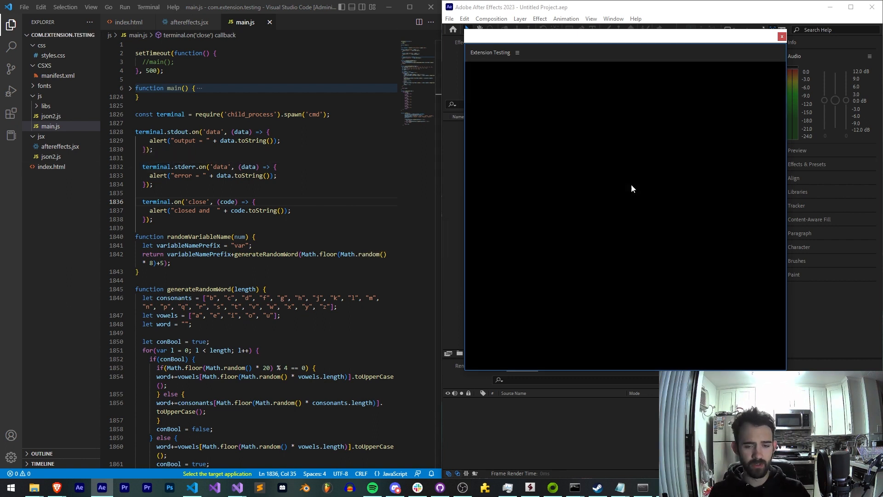
# - Dismiss the Windows banner and prompt-path output alerts from the spawned cmd
pyautogui.press('Return')
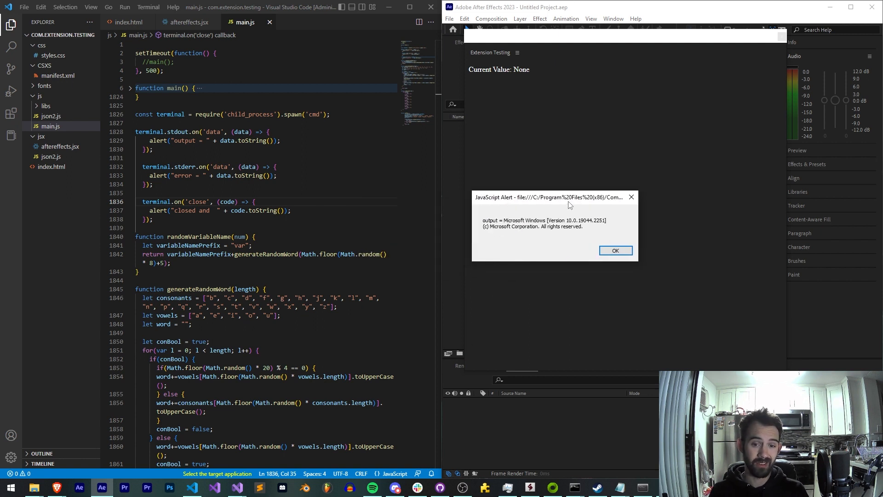
pyautogui.click(614, 261)
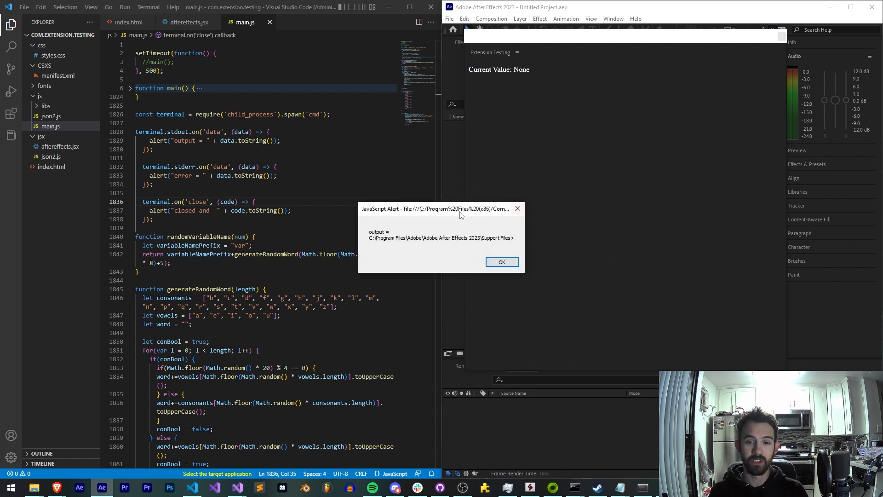
pyautogui.press('Return')
pyautogui.press('Return')
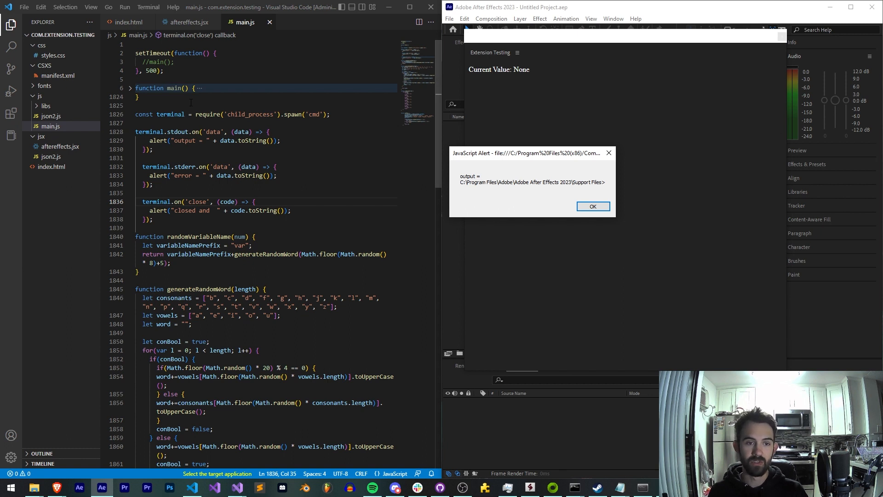
pyautogui.click(325, 104)
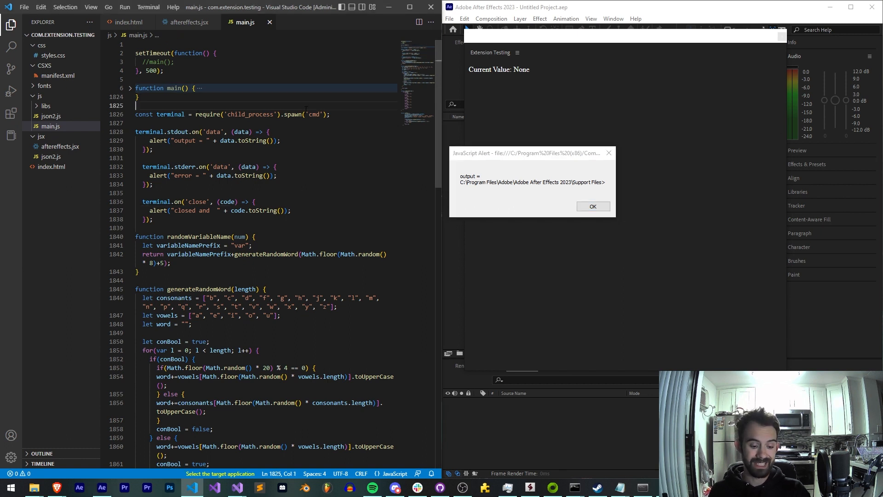
# - Add a CSInterface evalScript('alertJSX()') call above the terminal spawn line
pyautogui.press('Return')
pyautogui.write('var csInterface ')
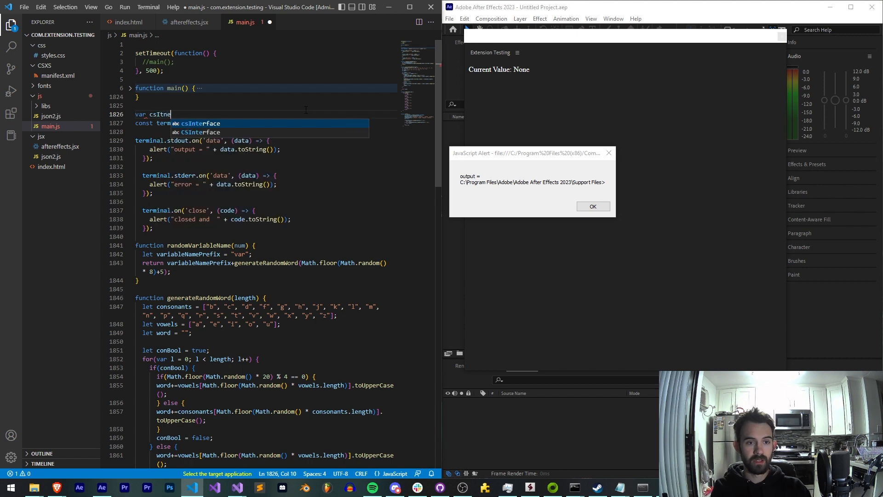
pyautogui.write('= new Cs')
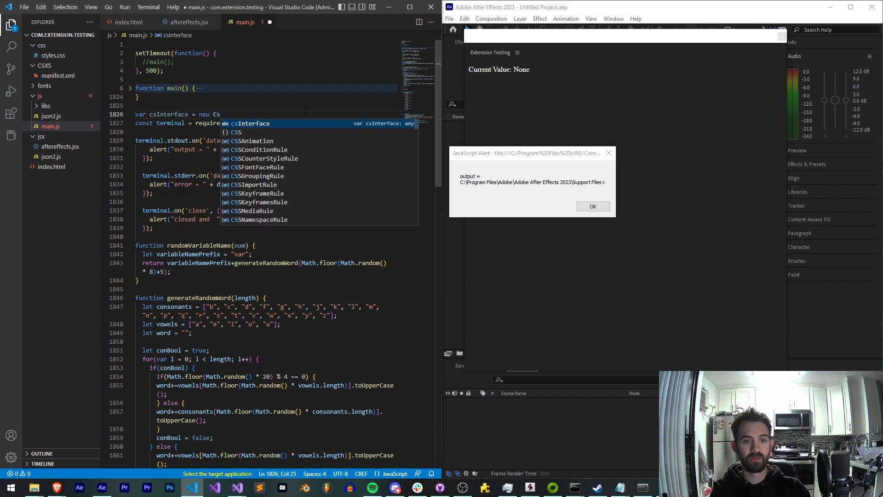
pyautogui.write('Interface();')
pyautogui.press('Return')
pyautogui.press('Return')
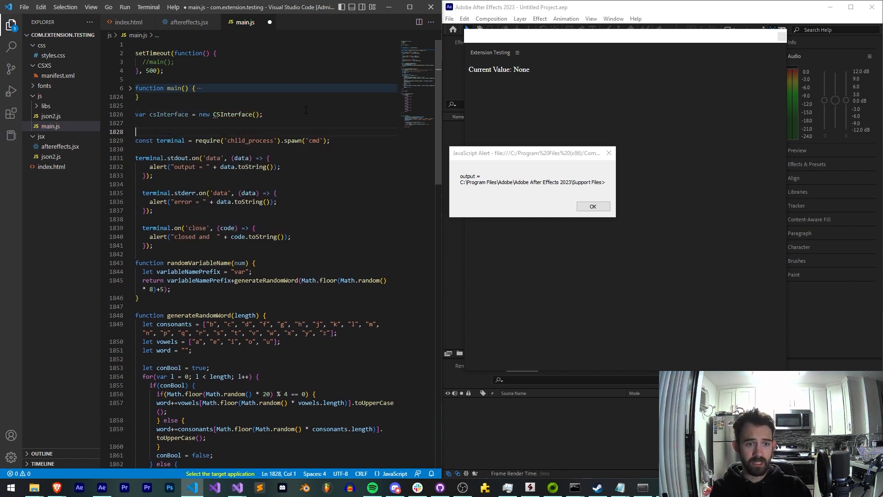
pyautogui.write('csInterface.eval')
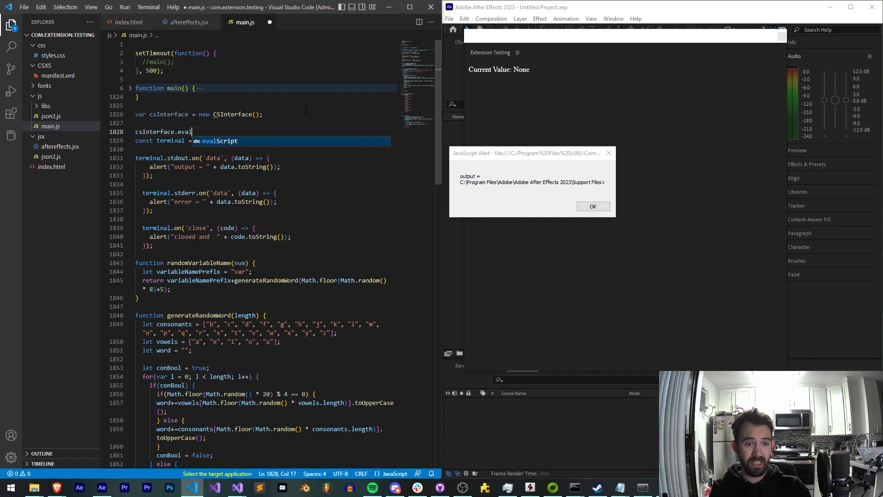
pyautogui.write("Script('a")
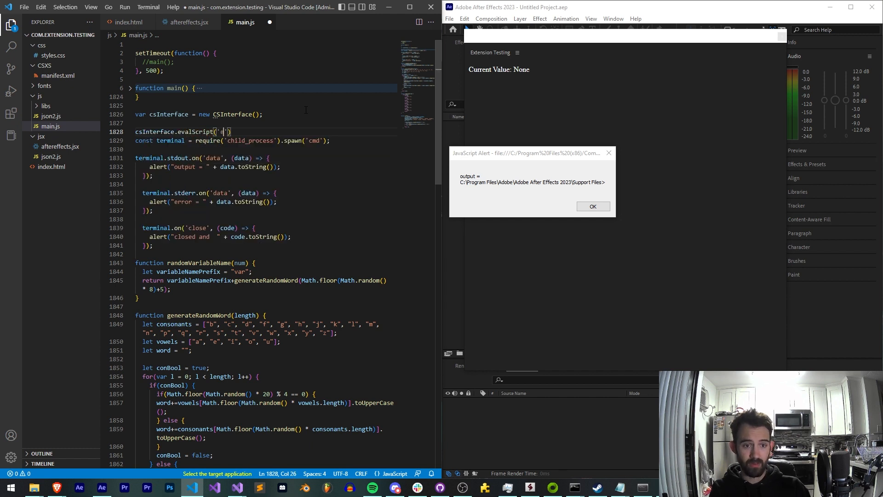
pyautogui.write('lertJSX')
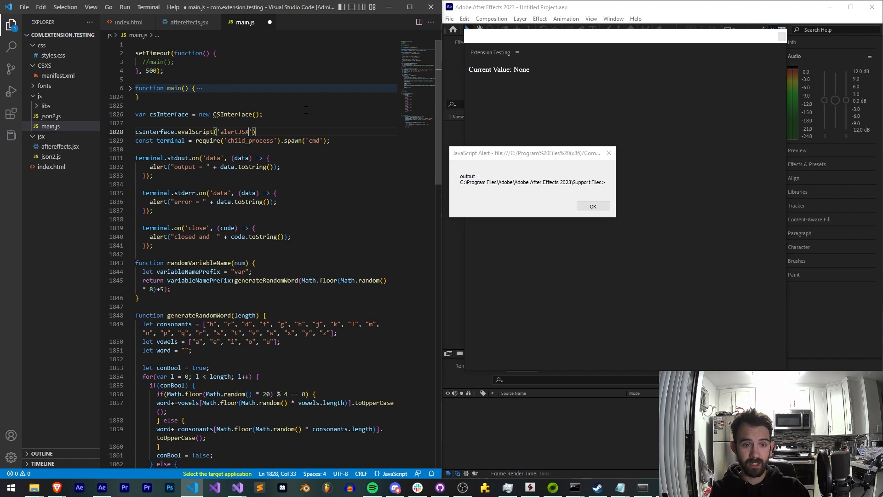
pyautogui.write('()')
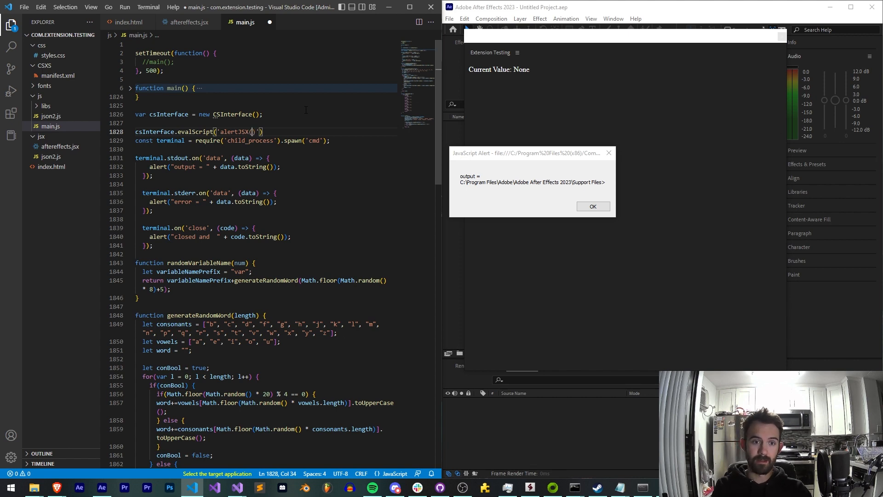
# - Inspect the alertJSX(s) definition and its alert call in aftereffects.jsx
pyautogui.click(189, 22)
pyautogui.scroll(-3, 262, 249)
pyautogui.scroll(-4, 276, 248)
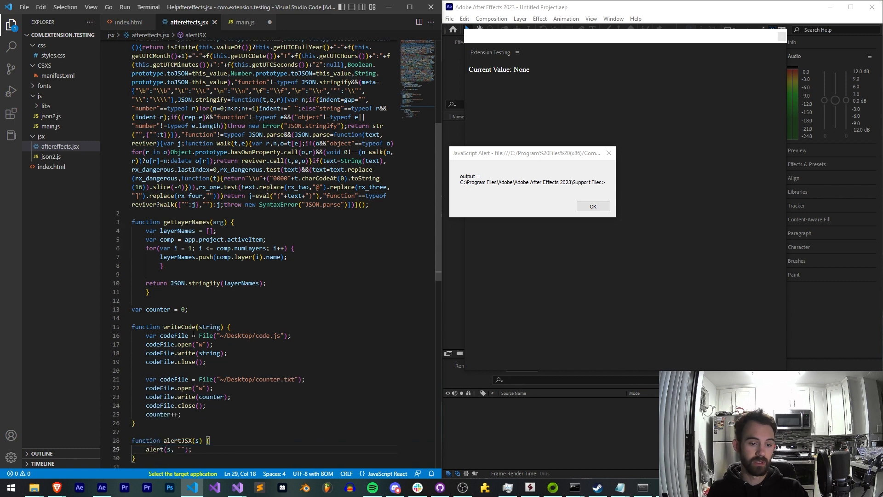
pyautogui.scroll(-3, 276, 248)
pyautogui.scroll(-3, 276, 248)
pyautogui.moveTo(135, 297)
pyautogui.mouseDown()
pyautogui.moveTo(102, 266)
pyautogui.moveTo(102, 280)
pyautogui.mouseUp()
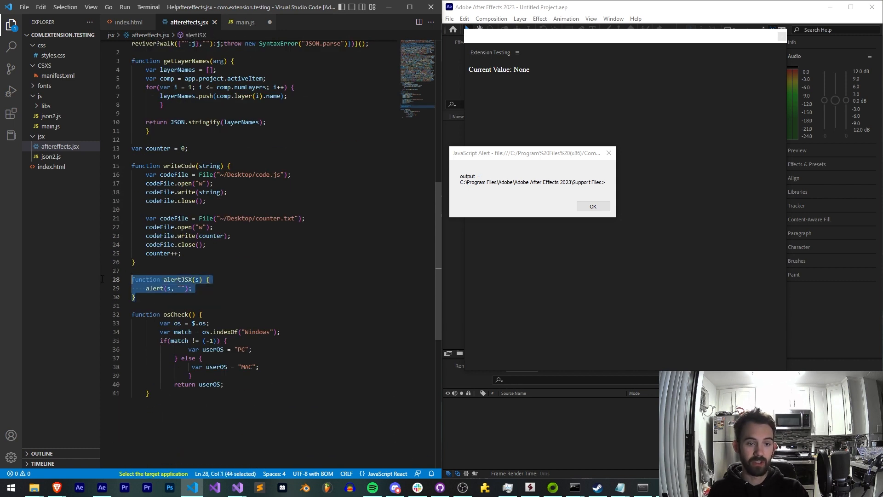
pyautogui.click(182, 280)
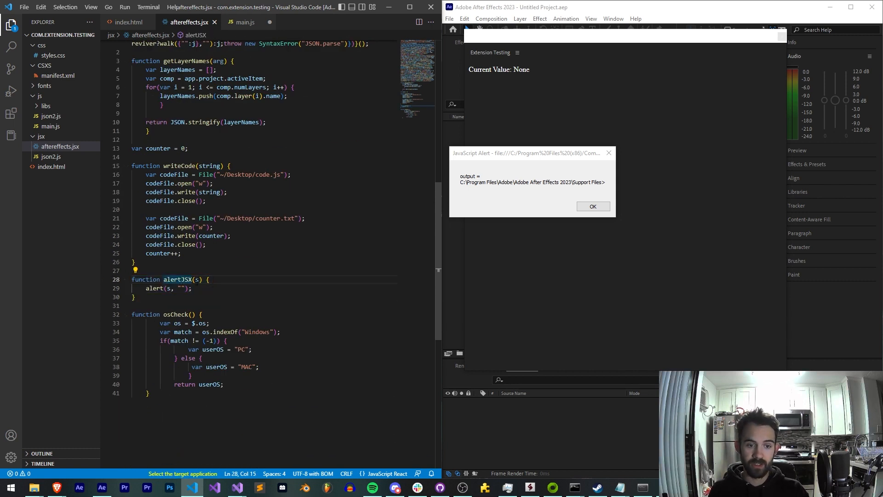
pyautogui.moveTo(195, 279); pyautogui.dragTo(202, 279)
pyautogui.moveTo(140, 289); pyautogui.dragTo(193, 288)
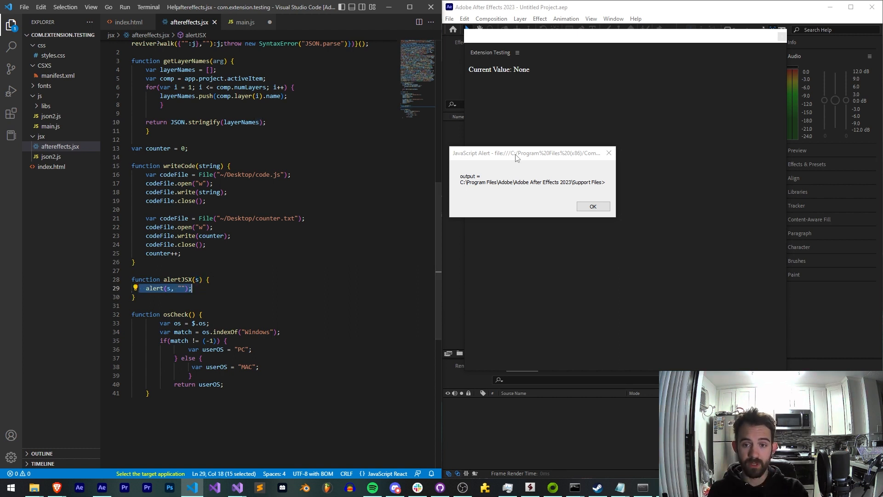
# - Move aside and dismiss the cmd output JavaScript alert in After Effects
pyautogui.moveTo(542, 156); pyautogui.dragTo(559, 145)
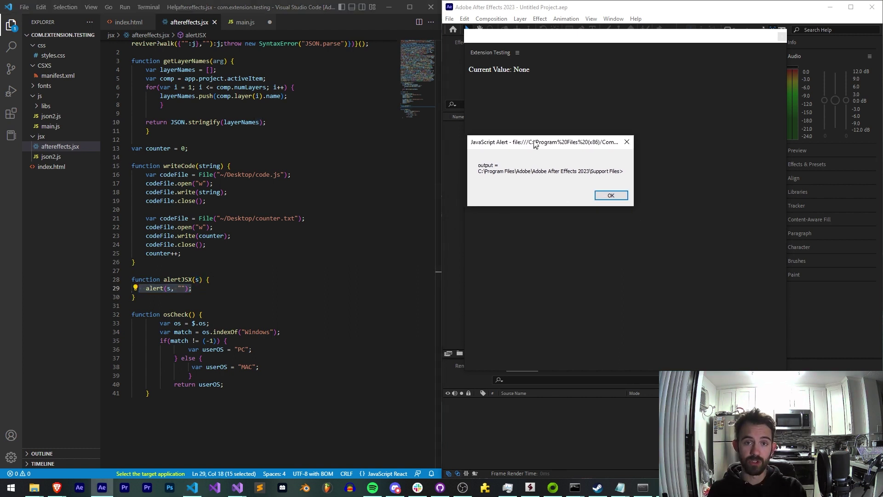
pyautogui.click(611, 194)
# - Rewrite line 1828 as evalScript('alertJSX('+JSON.stringify()+')') in main.js
pyautogui.click(247, 25)
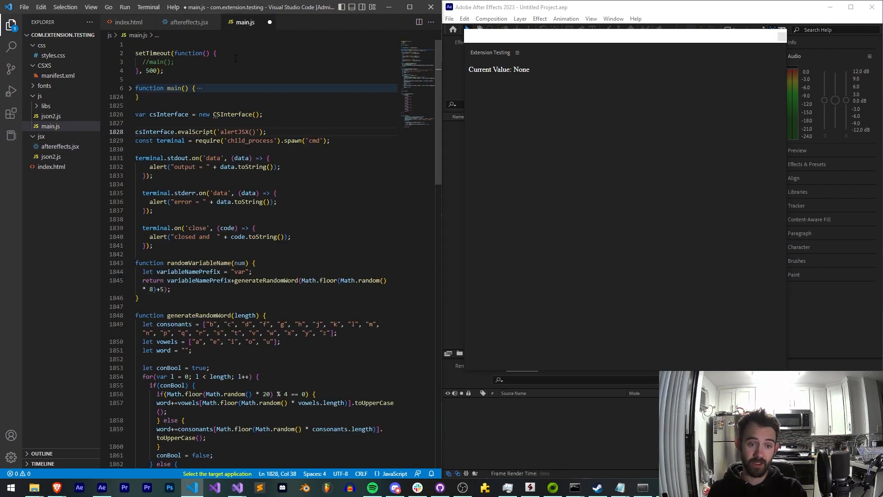
pyautogui.press('Left')
pyautogui.press('Left')
pyautogui.press('Left')
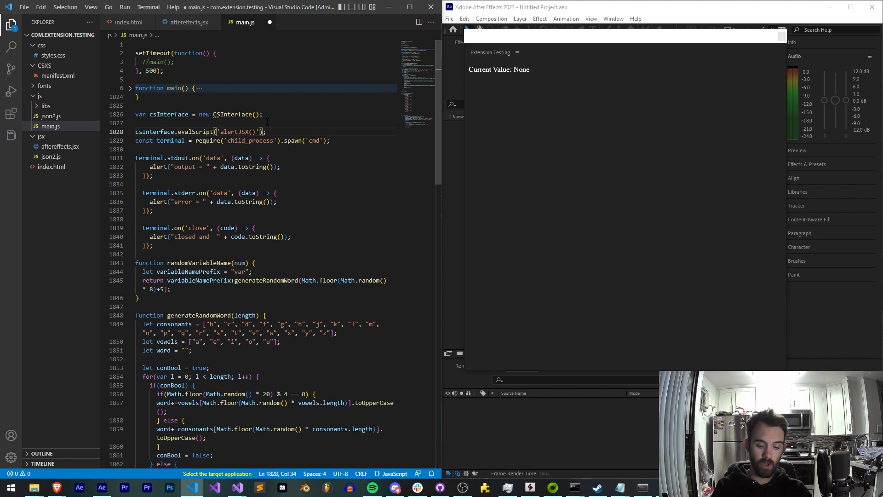
pyautogui.write("'")
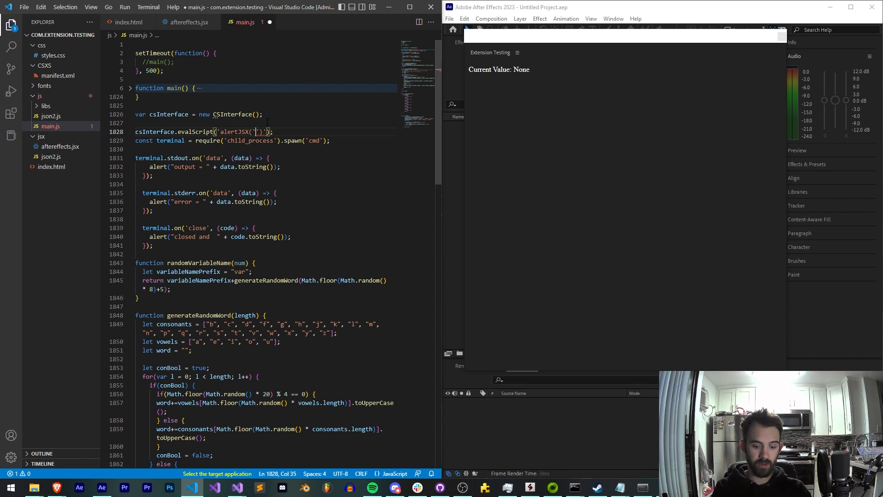
pyautogui.write('++JSON.s')
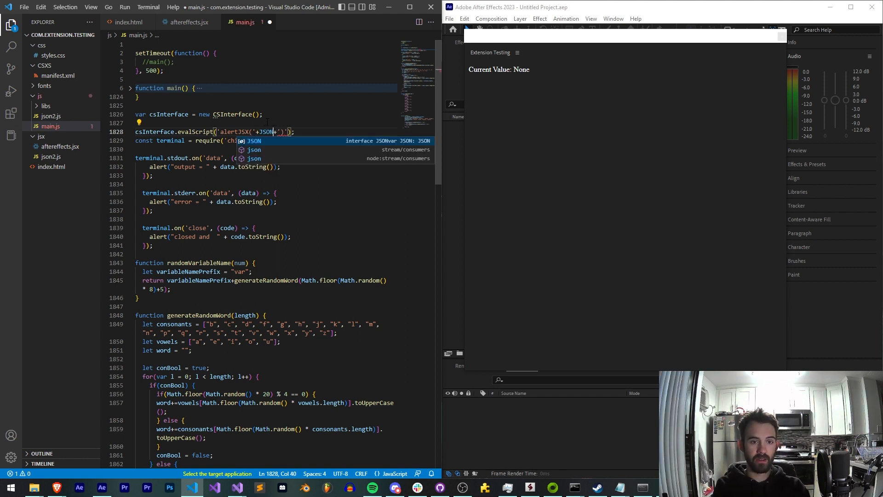
pyautogui.write('tyri')
pyautogui.press('BackSpace')
pyautogui.press('BackSpace')
pyautogui.press('BackSpace')
pyautogui.write('ringify')
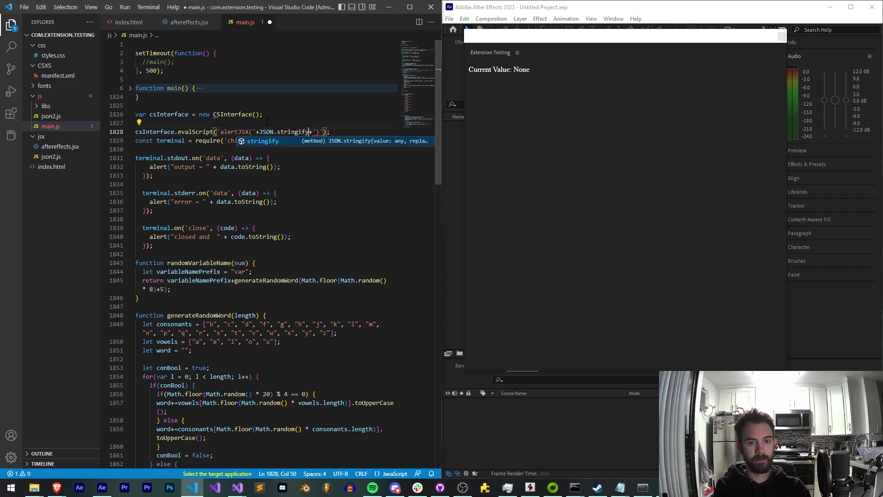
pyautogui.press('Tab')
pyautogui.write('(')
pyautogui.press('Left')
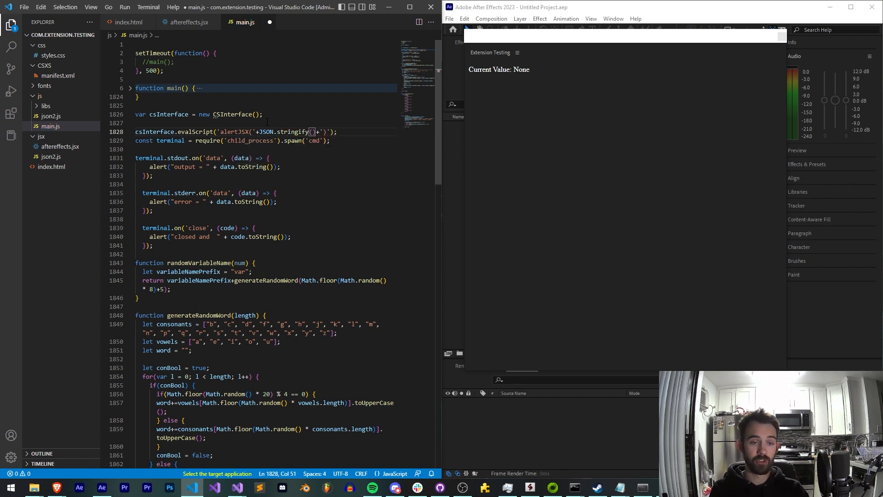
# - Copy data from the stdout callback into JSON.stringify and select the whole evalScript line
pyautogui.doubleClick(242, 158)
pyautogui.hotkey('ctrl', 'c')
pyautogui.click(310, 131)
pyautogui.hotkey('ctrl', 'v')
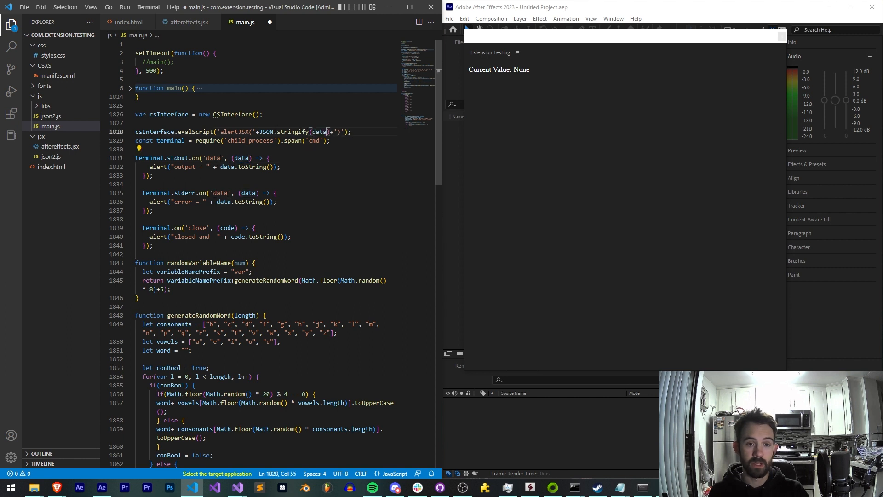
pyautogui.hotkey('shift', 'Home')
# - Move the evalScript call into the stdout callback and save main.js
pyautogui.hotkey('ctrl', 'x')
pyautogui.click(308, 158)
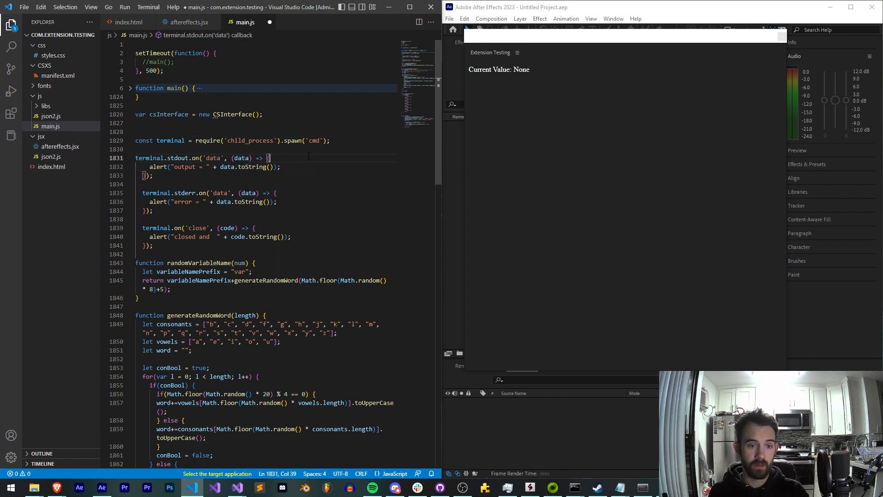
pyautogui.press('Return')
pyautogui.hotkey('ctrl', 'v')
pyautogui.hotkey('ctrl', 's')
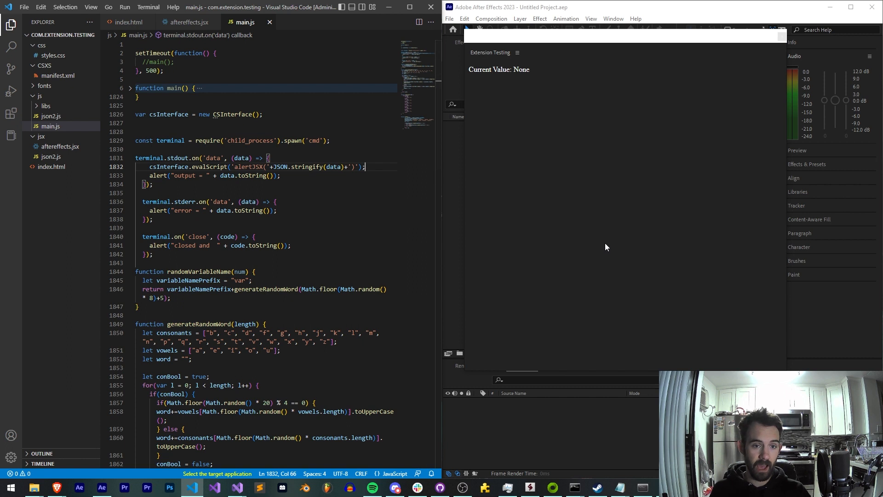
# - Reload the Extension Testing panel with F5, dismissing the cmd output alert and keeping the [object Object] alert
pyautogui.click(606, 246)
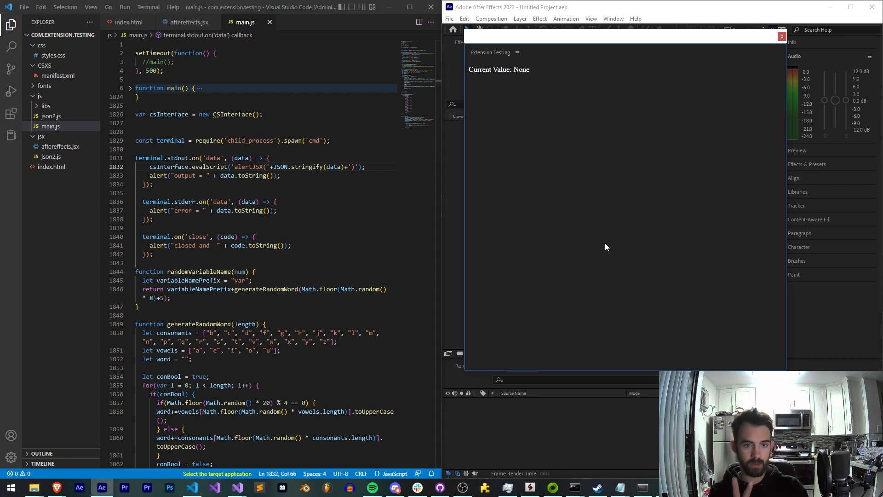
pyautogui.press('F5')
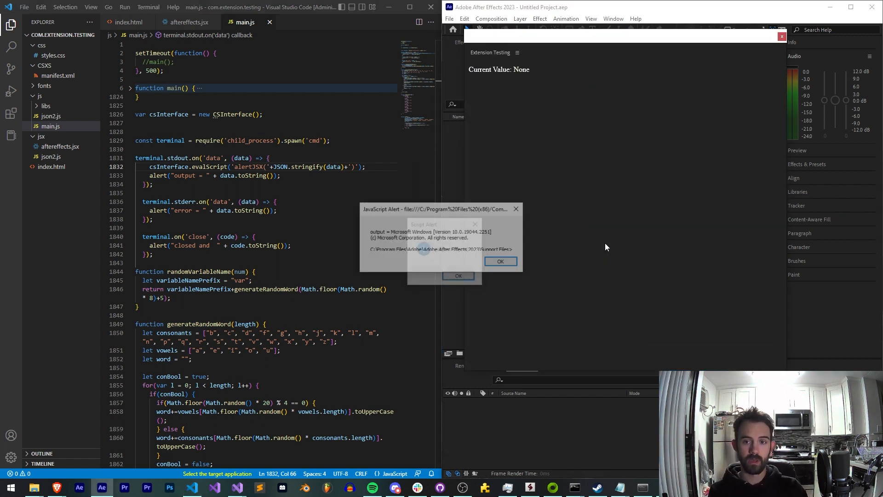
pyautogui.moveTo(450, 229); pyautogui.dragTo(489, 130)
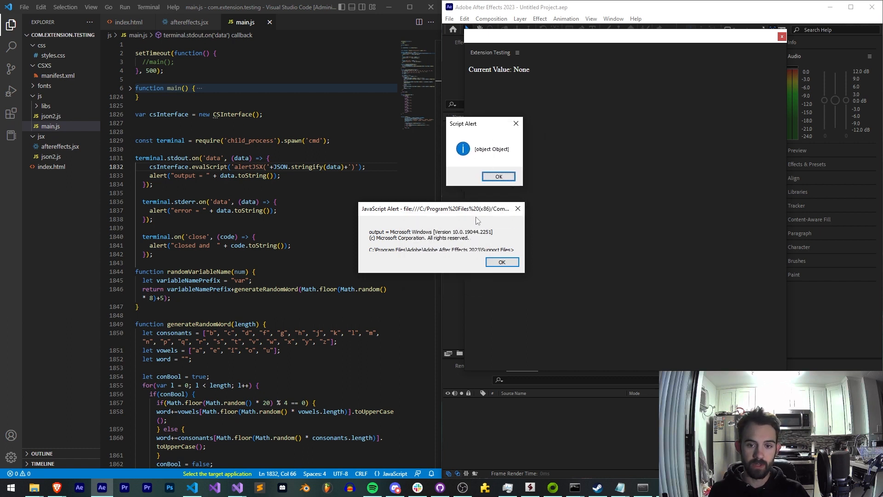
pyautogui.moveTo(476, 220); pyautogui.dragTo(509, 204)
pyautogui.click(540, 243)
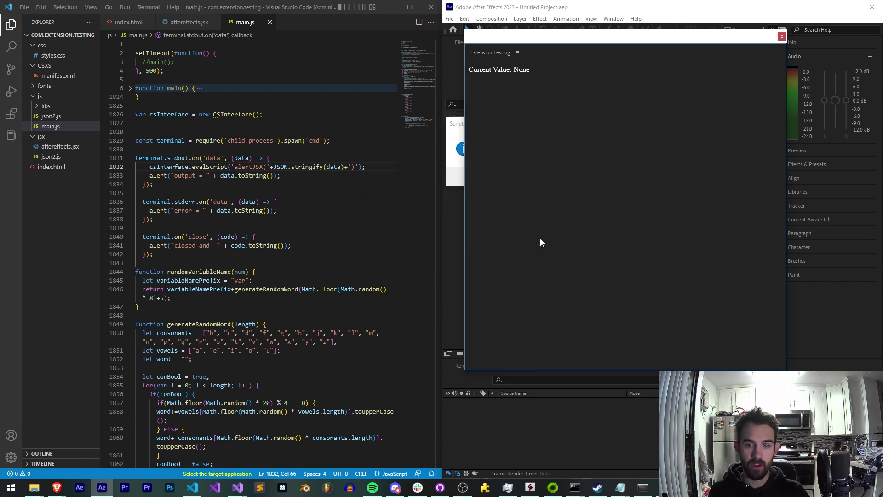
pyautogui.click(460, 178)
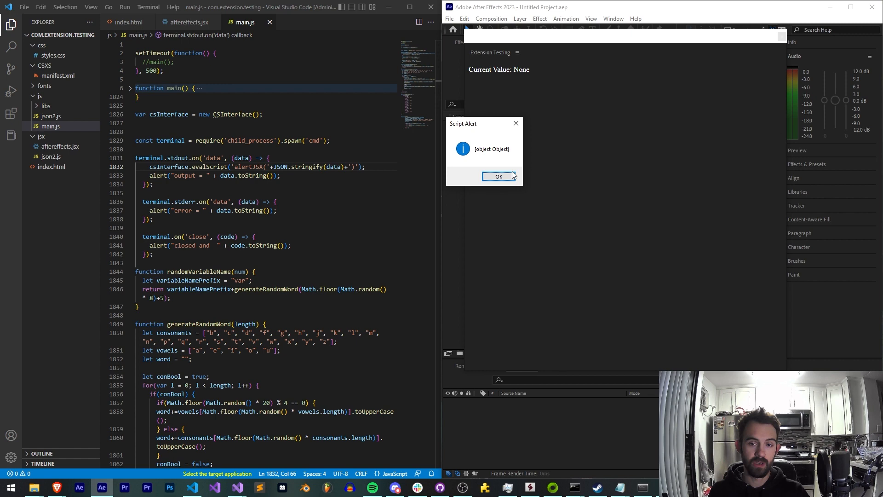
# - Change alertJSX to alert(JSON.stringify(s), "") in aftereffects.jsx and save
pyautogui.click(190, 22)
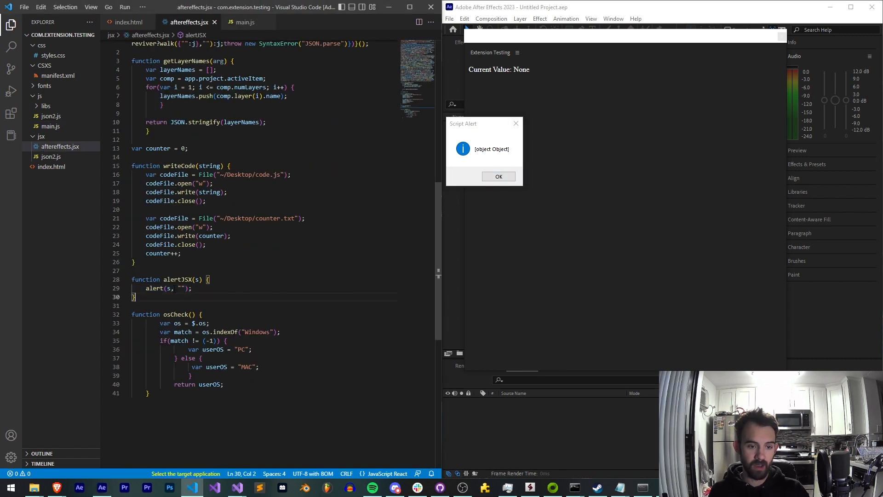
pyautogui.click(168, 288)
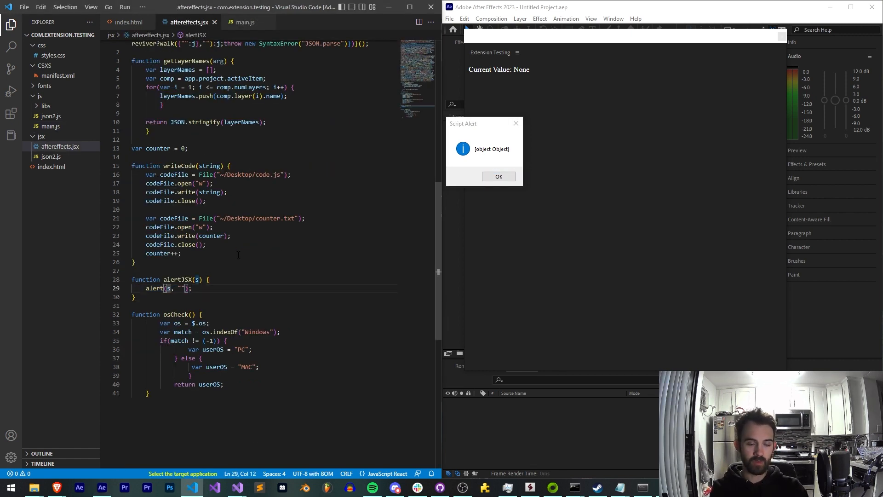
pyautogui.press('BackSpace')
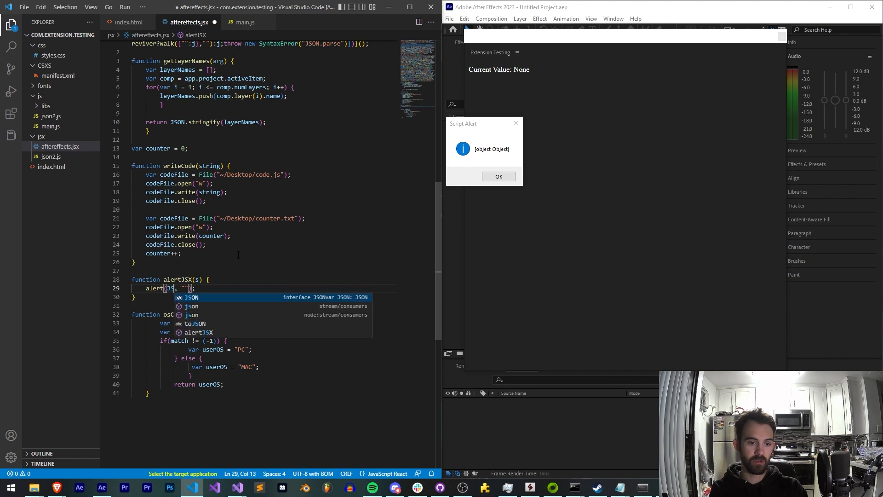
pyautogui.write('JSON.stringify(s)')
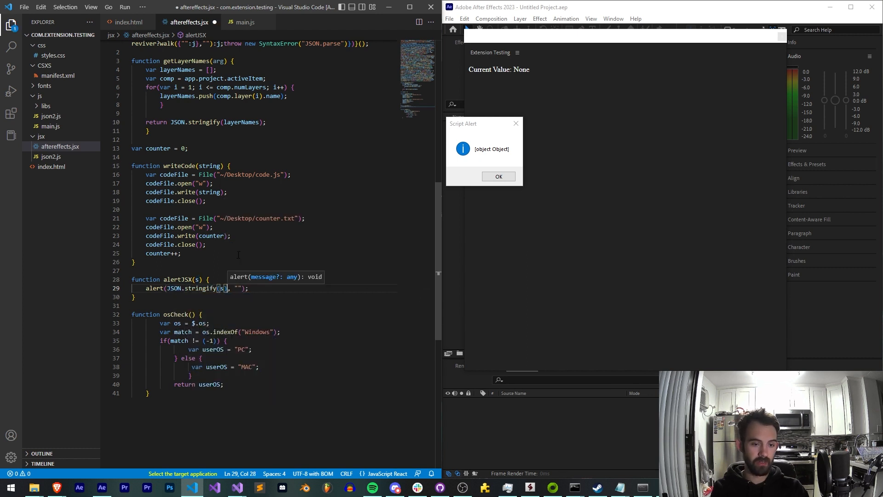
pyautogui.hotkey('ctrl', 's')
# - Dismiss the [object Object] and cmd output alerts, leaving the Buffer data alert, and return to main.js
pyautogui.click(494, 179)
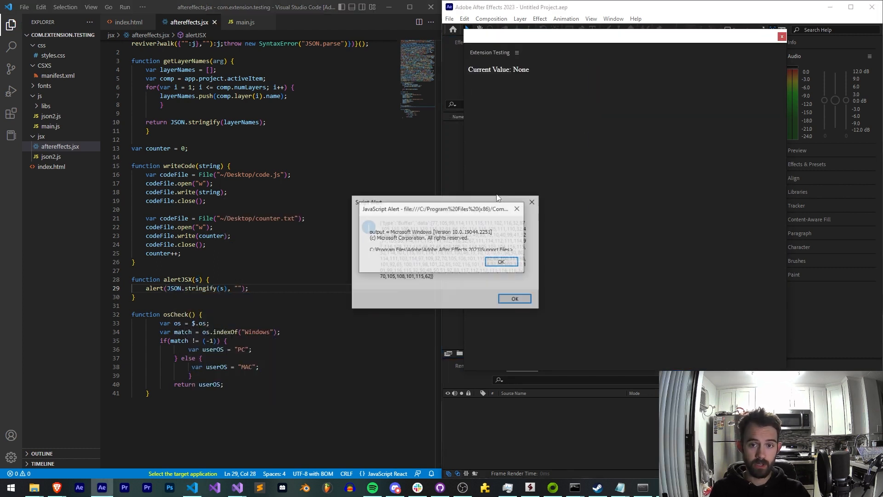
pyautogui.moveTo(465, 199); pyautogui.dragTo(505, 112)
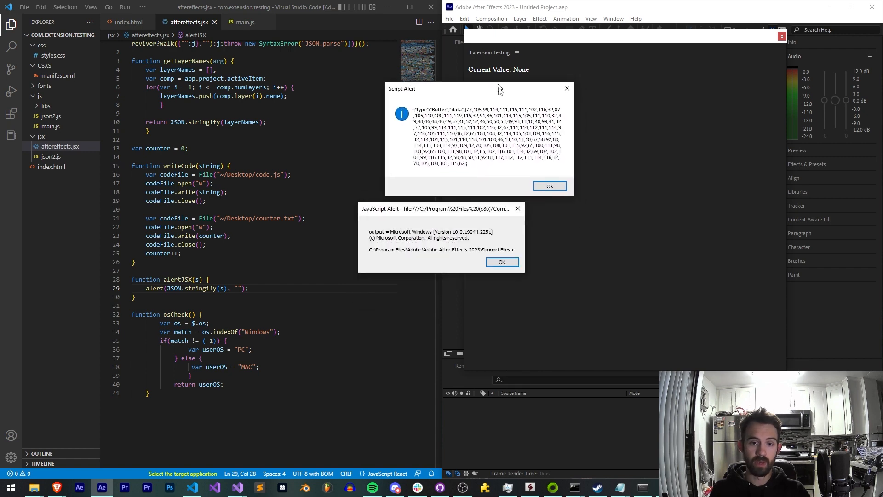
pyautogui.click(476, 247)
pyautogui.click(501, 262)
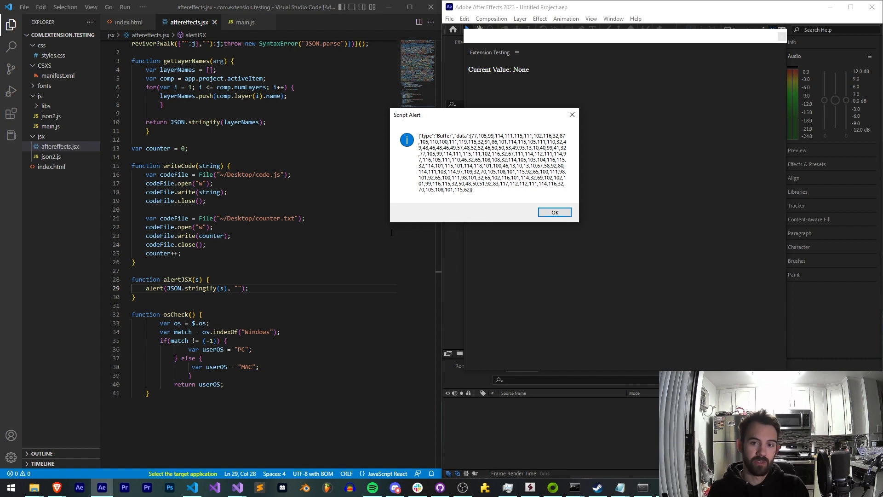
pyautogui.scroll(5, 391, 232)
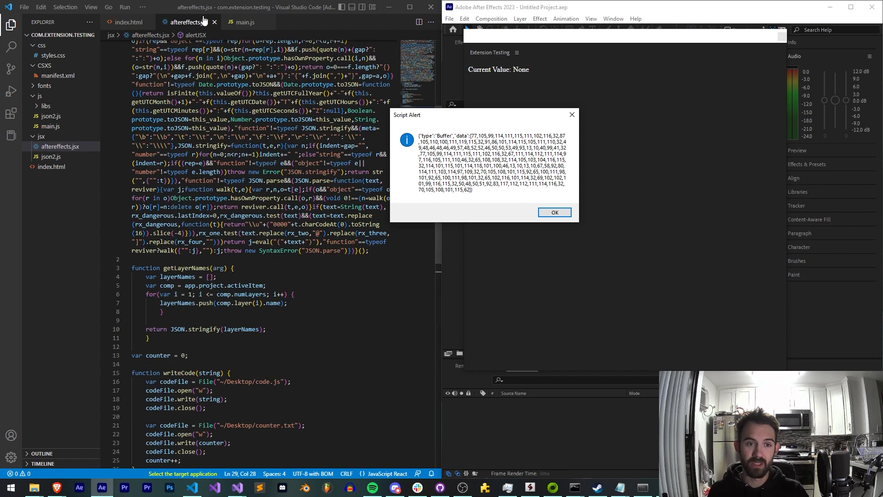
pyautogui.click(245, 21)
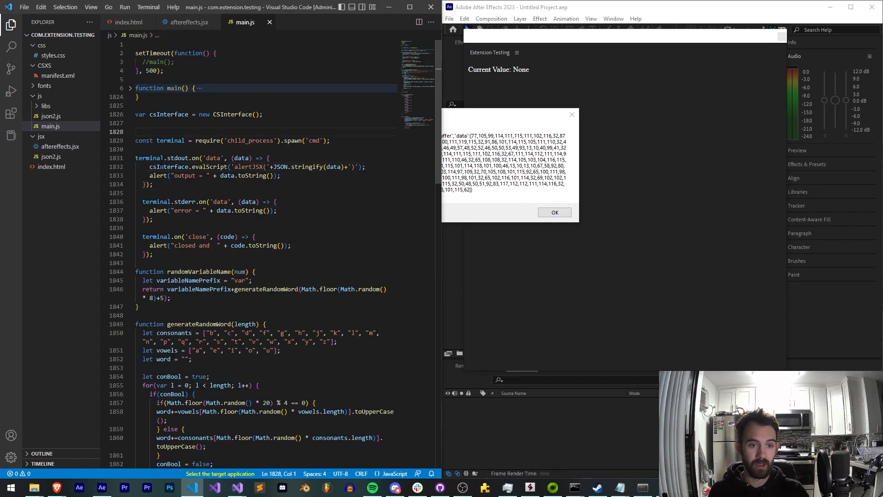
# - Review the stdout, close and stderr handler blocks of the spawned terminal in main.js
pyautogui.moveTo(147, 158); pyautogui.dragTo(219, 186)
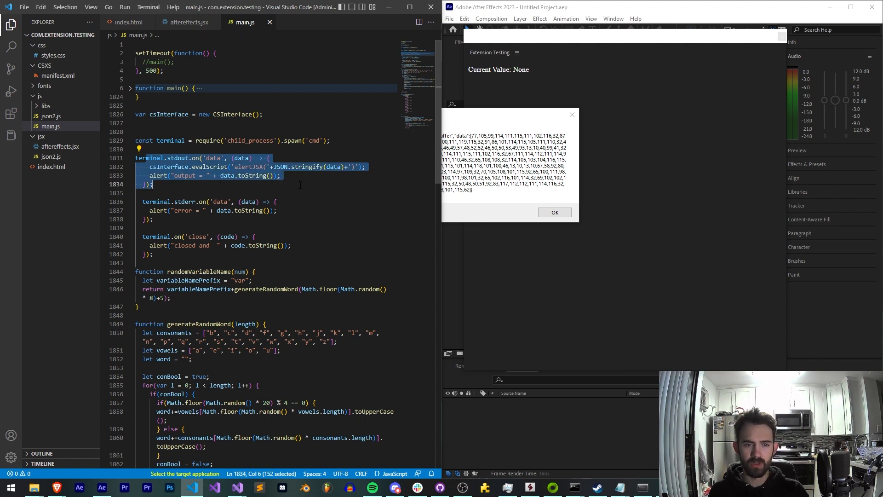
pyautogui.moveTo(154, 184); pyautogui.dragTo(136, 149)
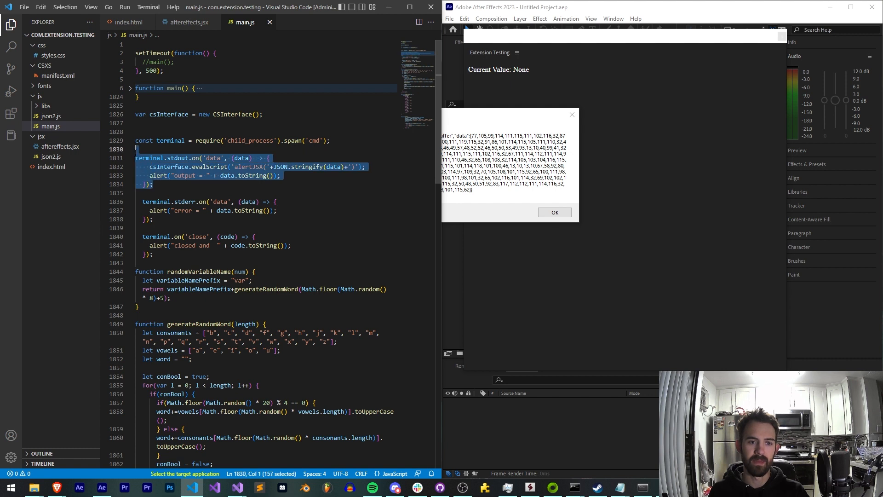
pyautogui.click(189, 158)
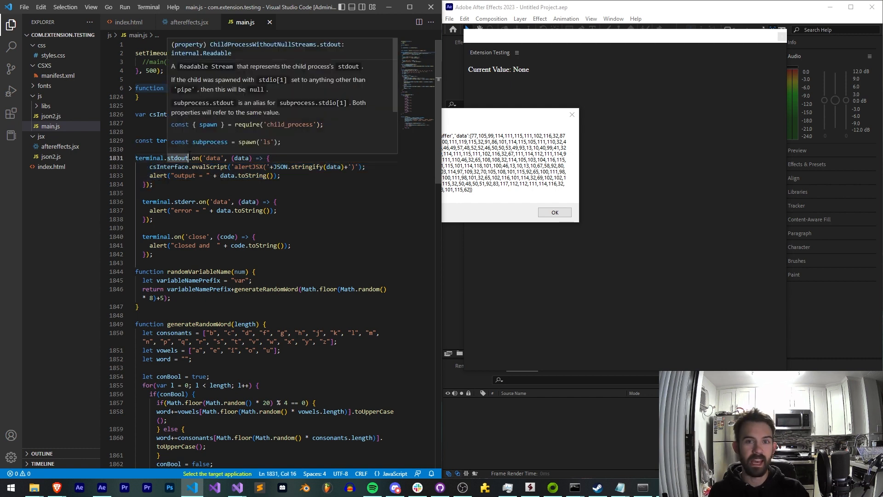
pyautogui.moveTo(143, 236); pyautogui.dragTo(153, 254)
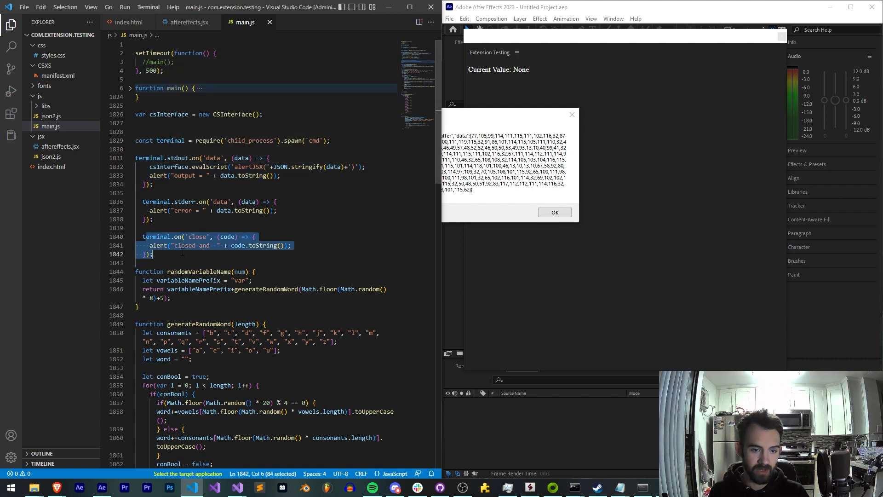
pyautogui.doubleClick(198, 237)
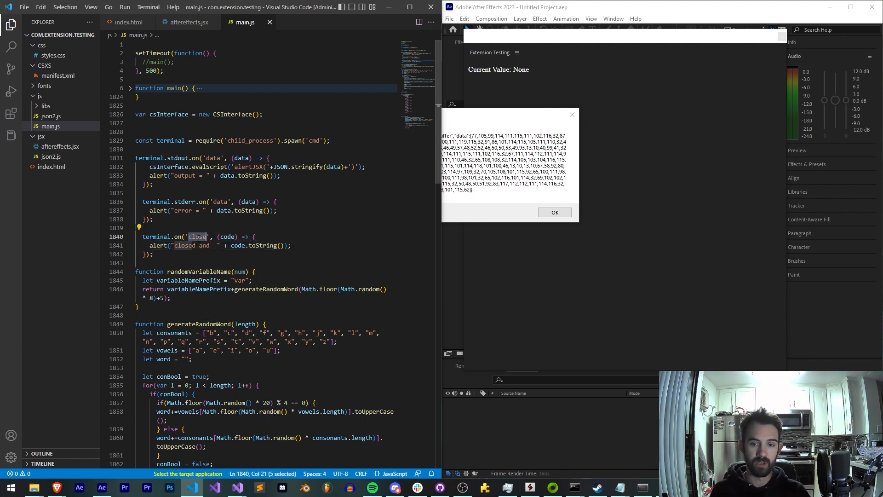
pyautogui.moveTo(141, 240); pyautogui.dragTo(154, 254)
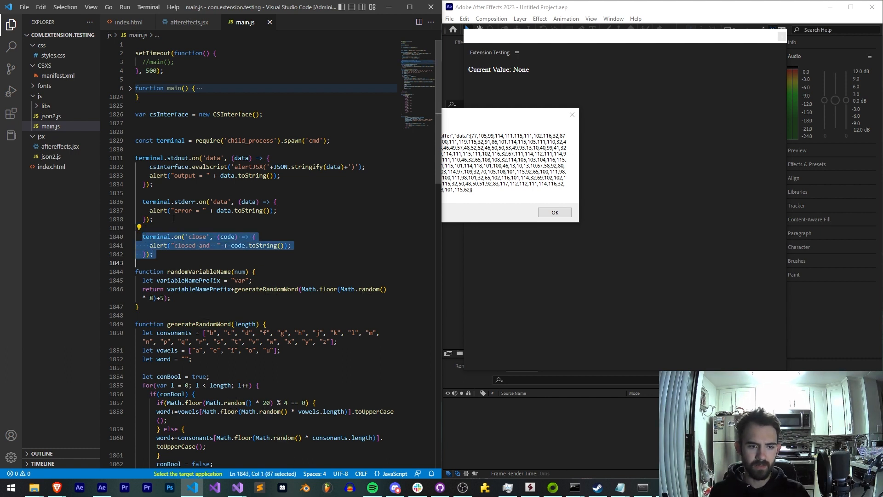
pyautogui.moveTo(153, 219); pyautogui.dragTo(139, 201)
pyautogui.moveTo(136, 158); pyautogui.dragTo(167, 188)
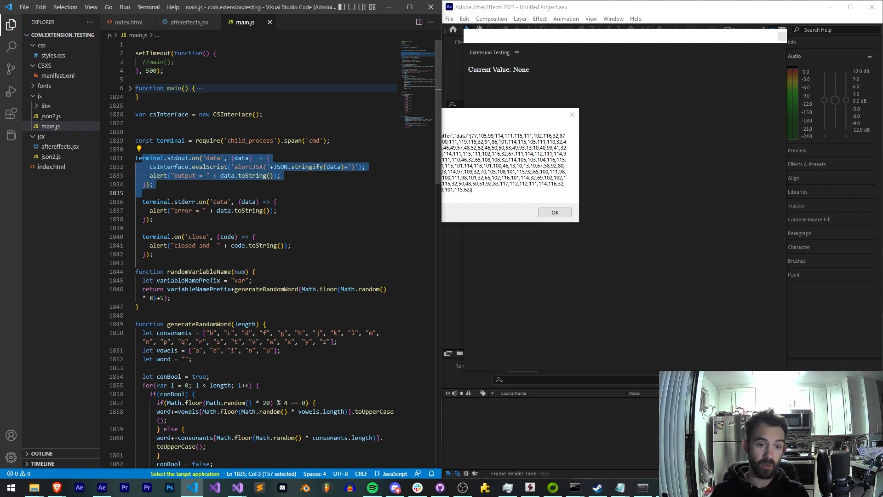
# - Insert two blank lines below the close handler
pyautogui.click(206, 255)
pyautogui.press('Return')
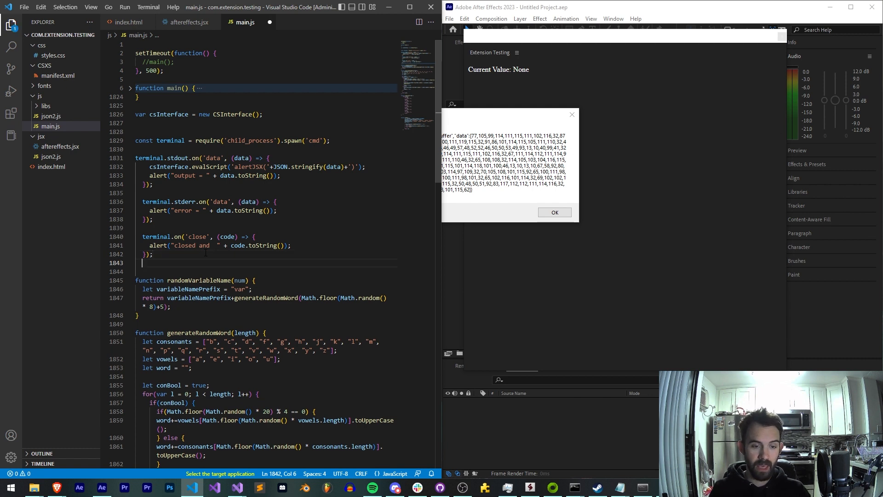
pyautogui.press('Return')
pyautogui.press('BackSpace')
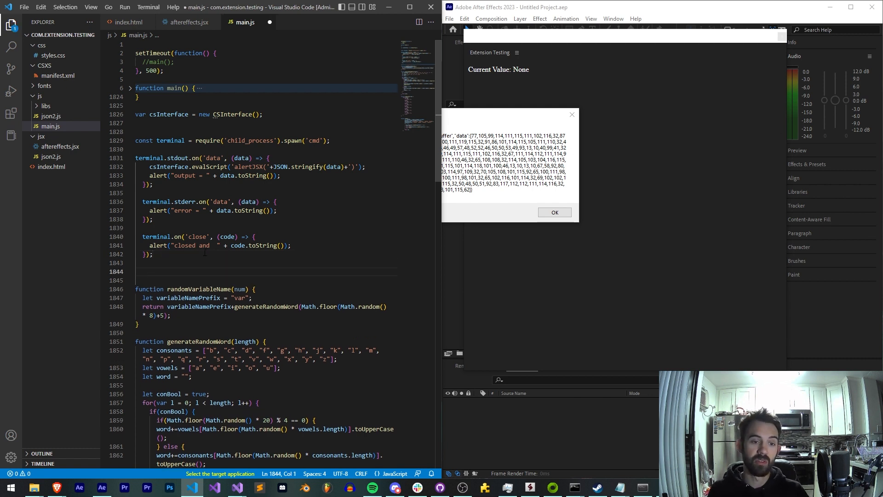
pyautogui.moveTo(205, 254); pyautogui.dragTo(142, 237)
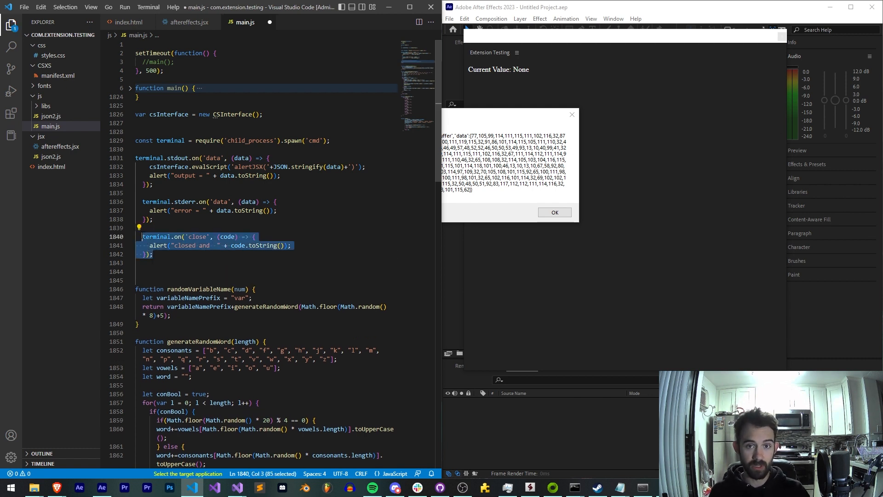
pyautogui.press('Down')
pyautogui.press('Down')
pyautogui.press('Down')
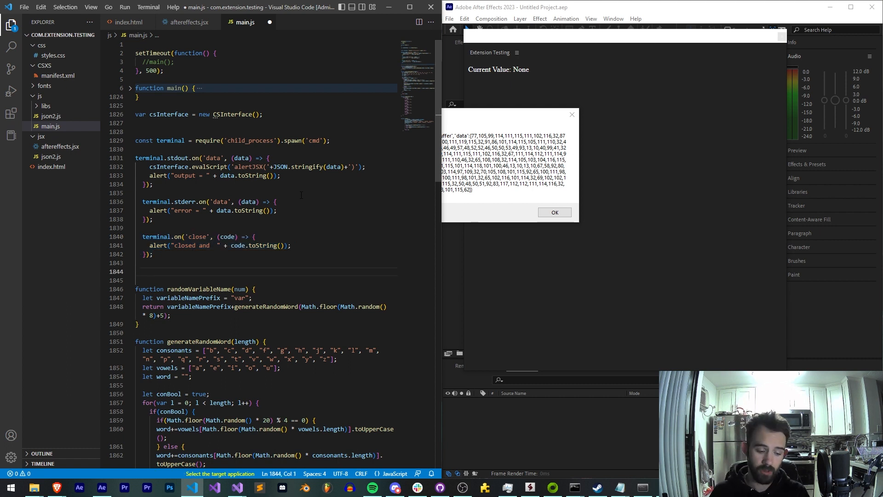
pyautogui.write('term')
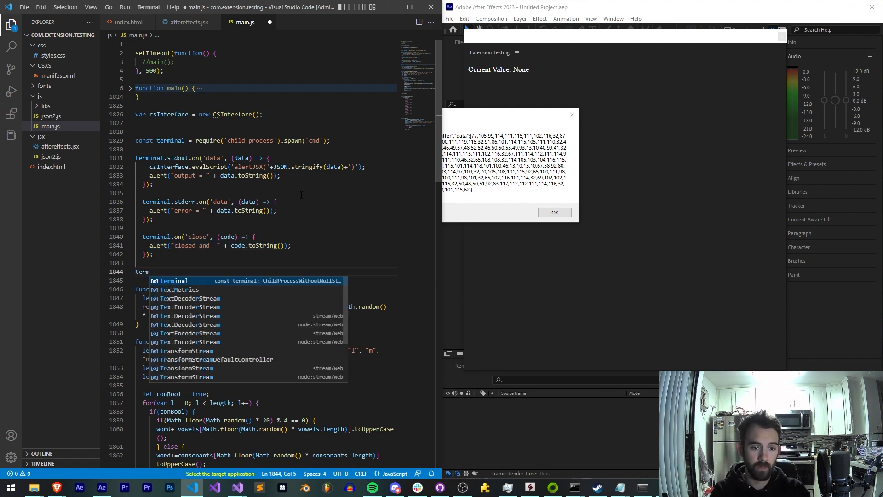
pyautogui.write('inal.st')
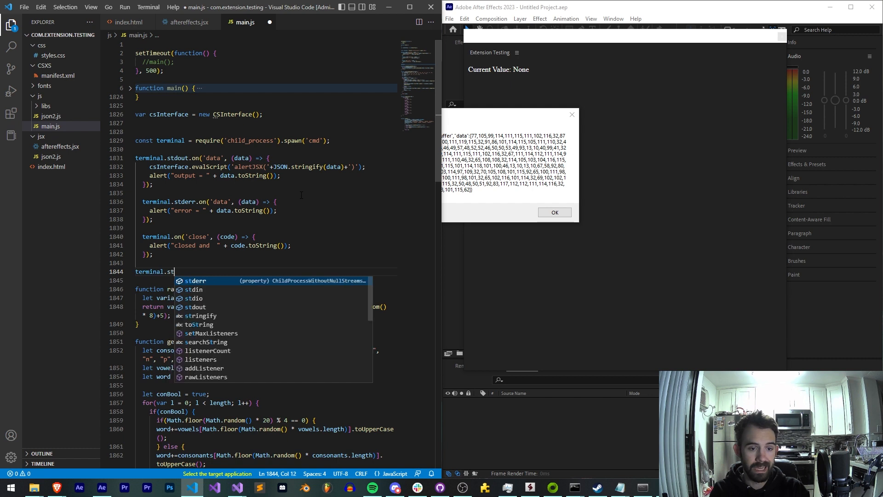
pyautogui.write('din')
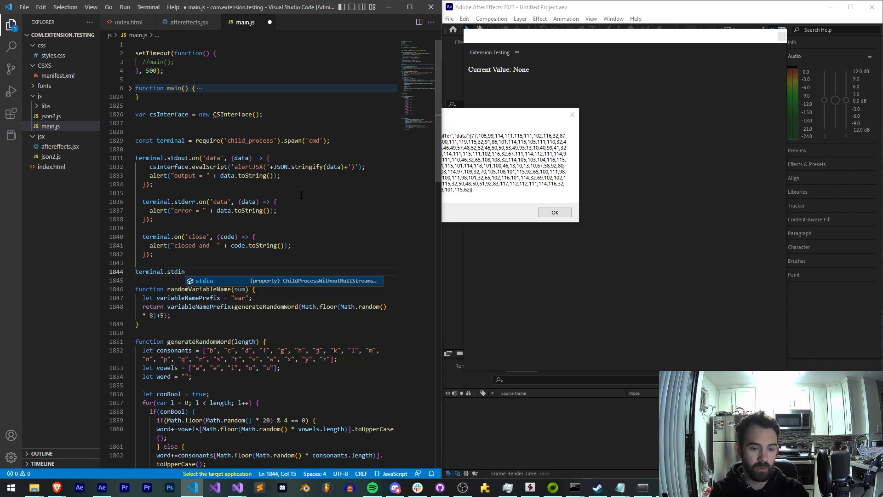
pyautogui.write('.write();')
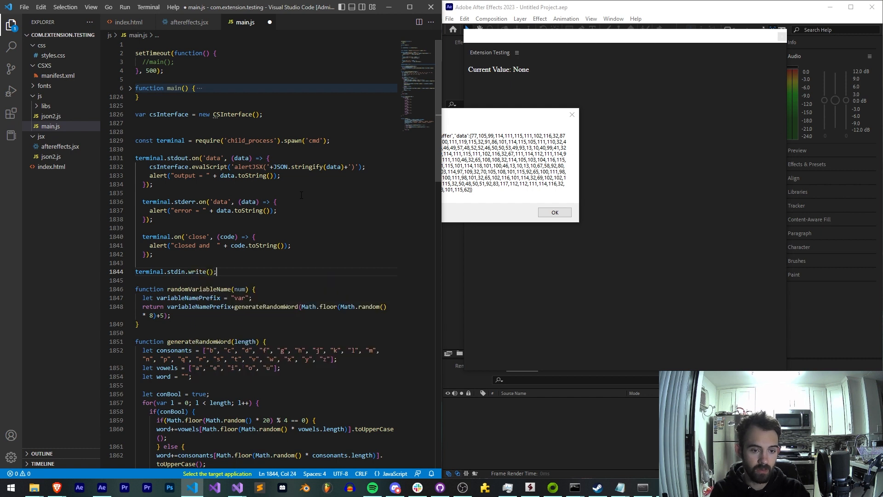
# - Duplicate the terminal.stdin.write() line and turn the copy into terminal.stdin.end()
pyautogui.tripleClick(232, 271)
pyautogui.hotkey('ctrl', 'c')
pyautogui.click(242, 277)
pyautogui.hotkey('ctrl', 'v')
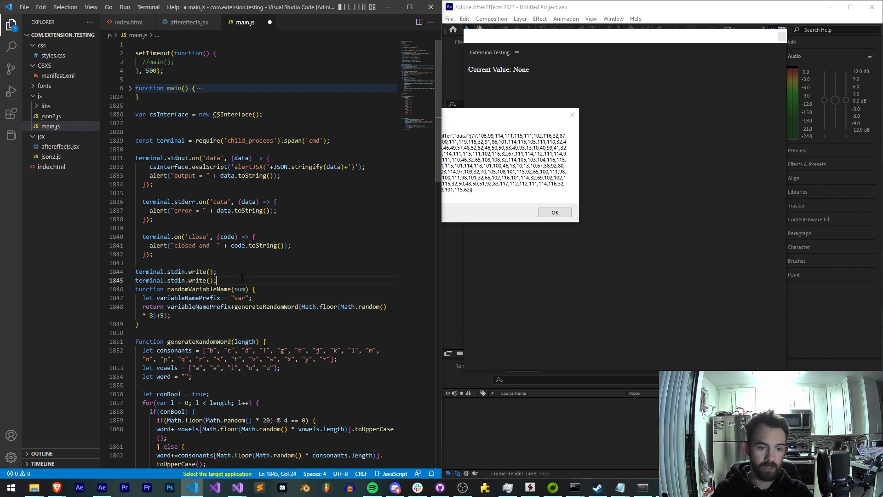
pyautogui.hotkey('ctrl', 'shift', 'Left')
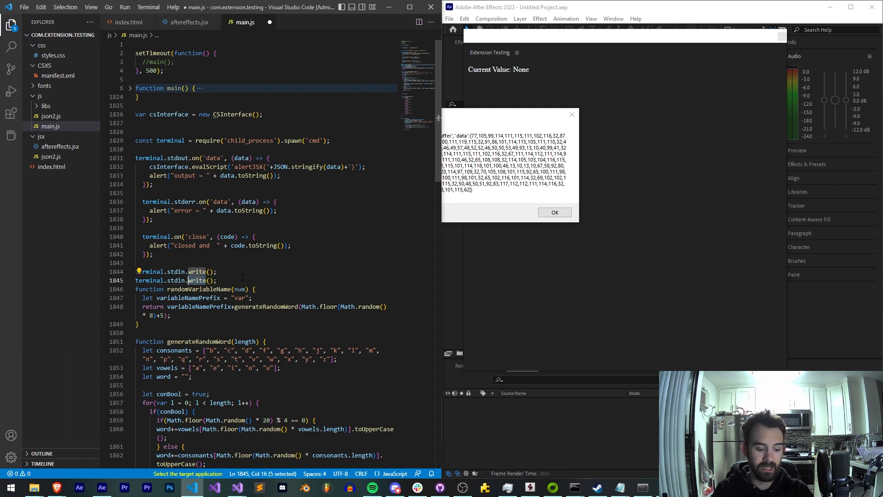
pyautogui.write('end')
pyautogui.press('Escape')
pyautogui.press('End')
pyautogui.press('Return')
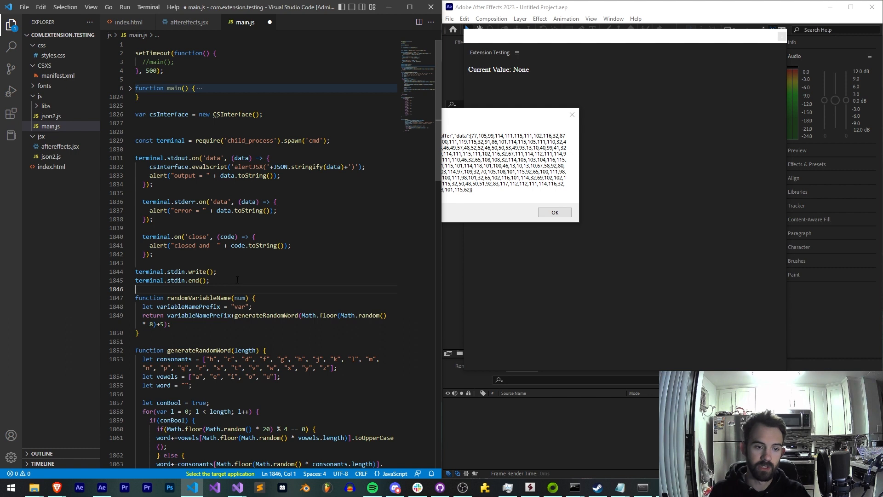
# - Wrap the stdin write and end calls in a setTimeout anonymous function with a 500 ms delay
pyautogui.click(231, 261)
pyautogui.press('Return')
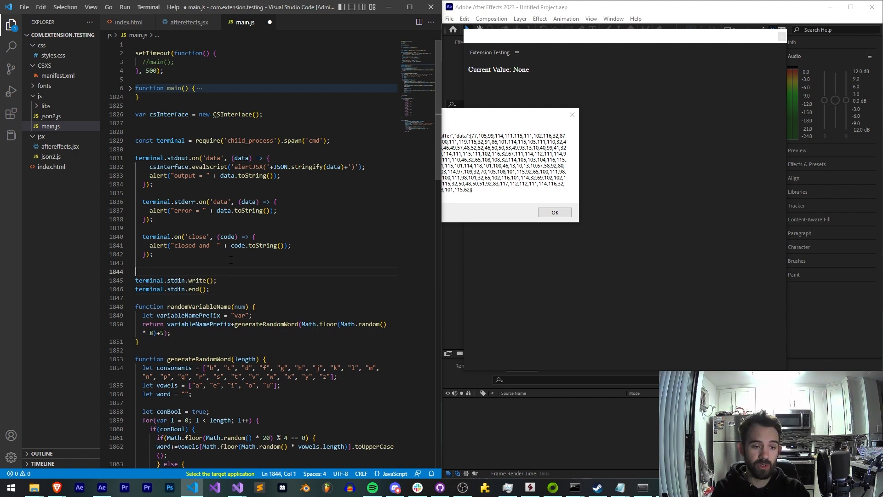
pyautogui.write('setTimeout()')
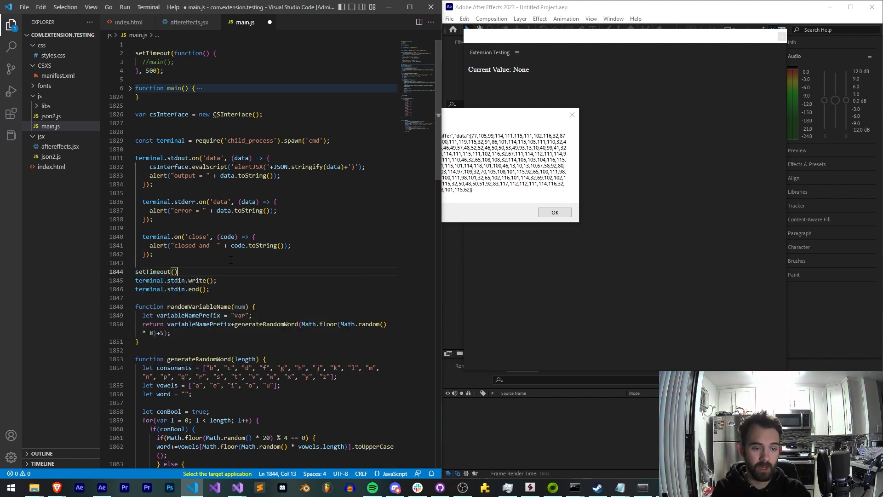
pyautogui.press('Left')
pyautogui.write('function() {}')
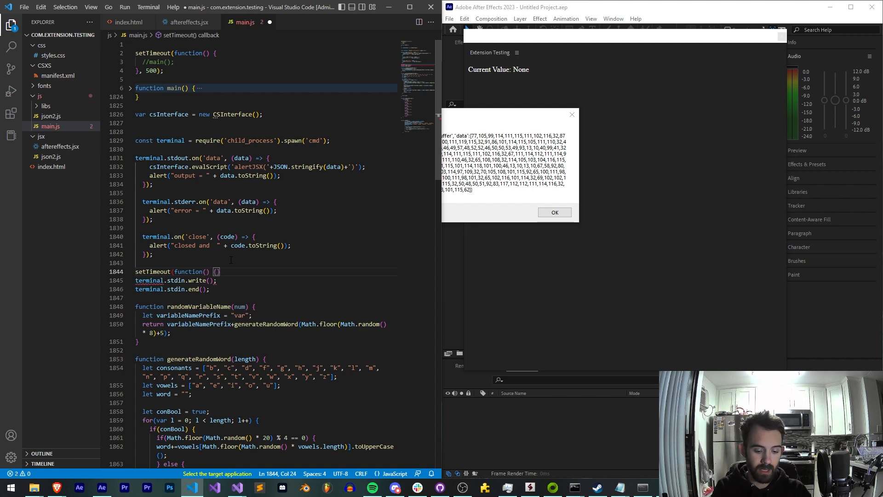
pyautogui.write(', ')
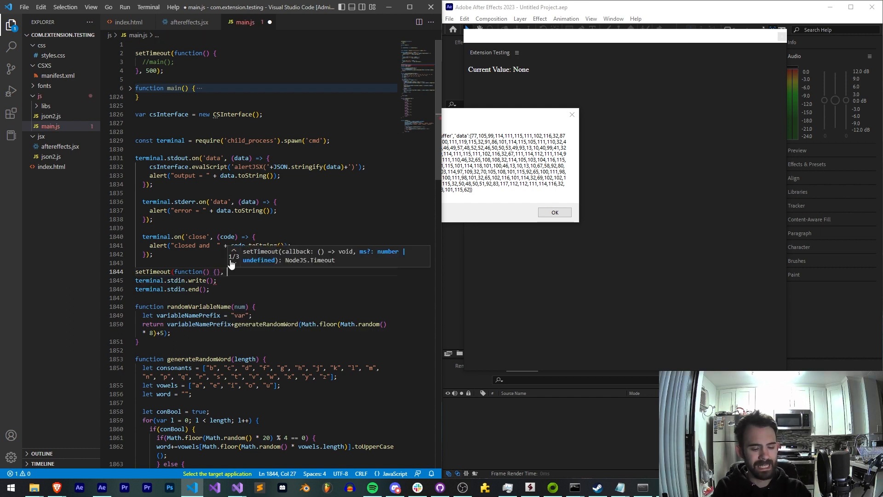
pyautogui.write('500)')
pyautogui.hotkey('shift', 'Left')
pyautogui.hotkey('shift', 'Left')
pyautogui.hotkey('shift', 'Left')
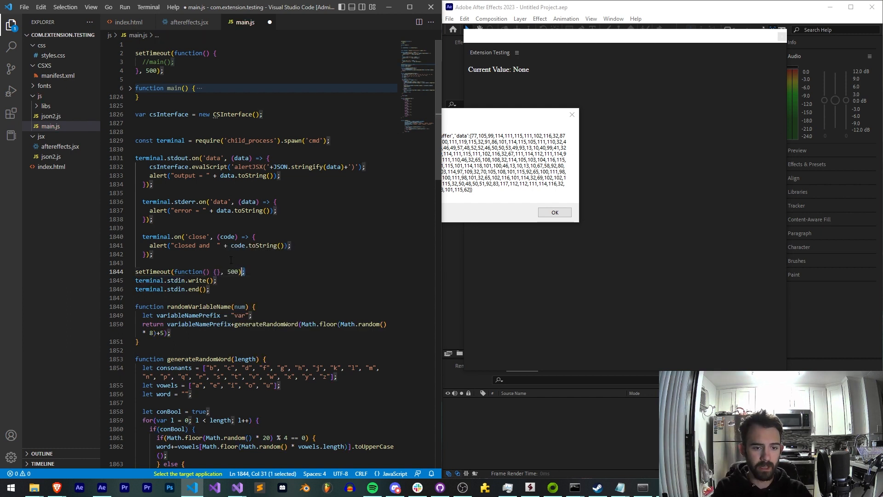
pyautogui.hotkey('ctrl', 'x')
pyautogui.press('Down')
pyautogui.press('Down')
pyautogui.press('End')
pyautogui.press('Return')
pyautogui.hotkey('ctrl', 'v')
pyautogui.write(';')
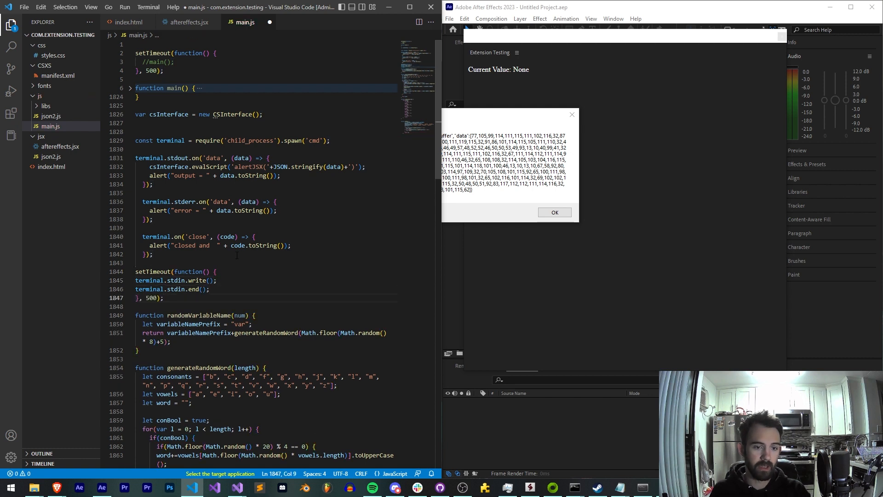
# - Dismiss the After Effects script alert and add an empty string argument inside write()
pyautogui.click(209, 280)
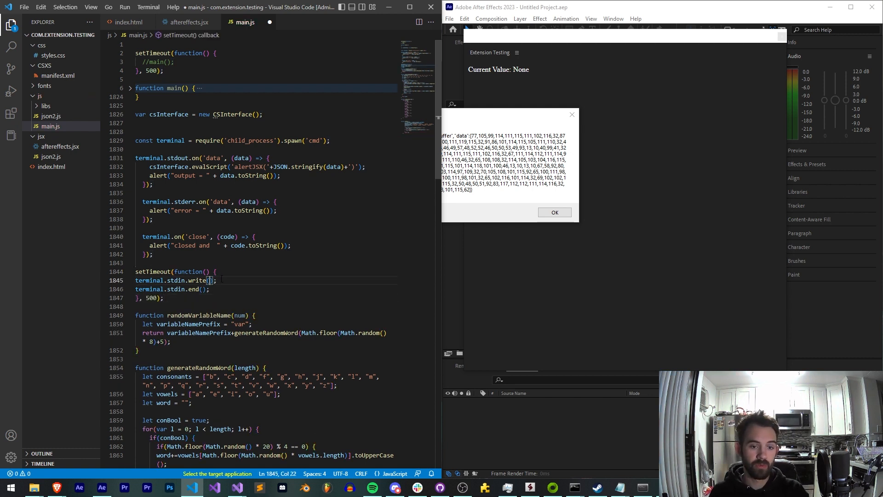
pyautogui.moveTo(222, 280); pyautogui.dragTo(109, 281)
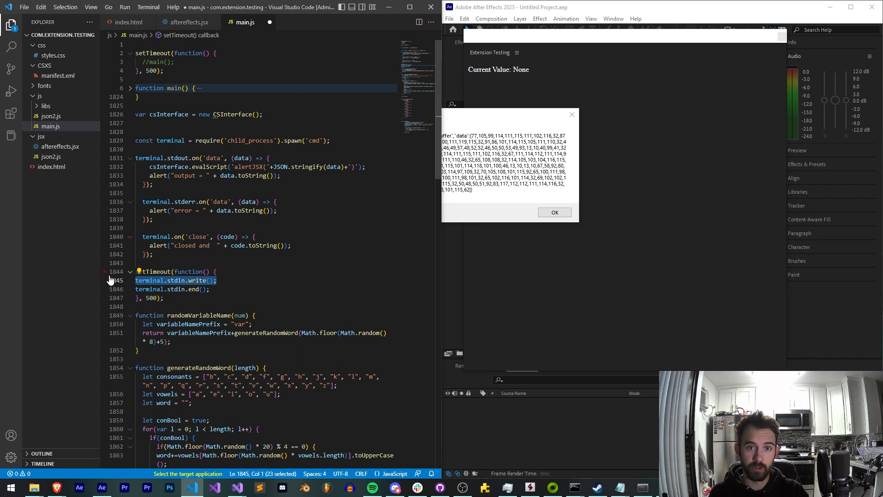
pyautogui.moveTo(150, 281)
pyautogui.click(559, 216)
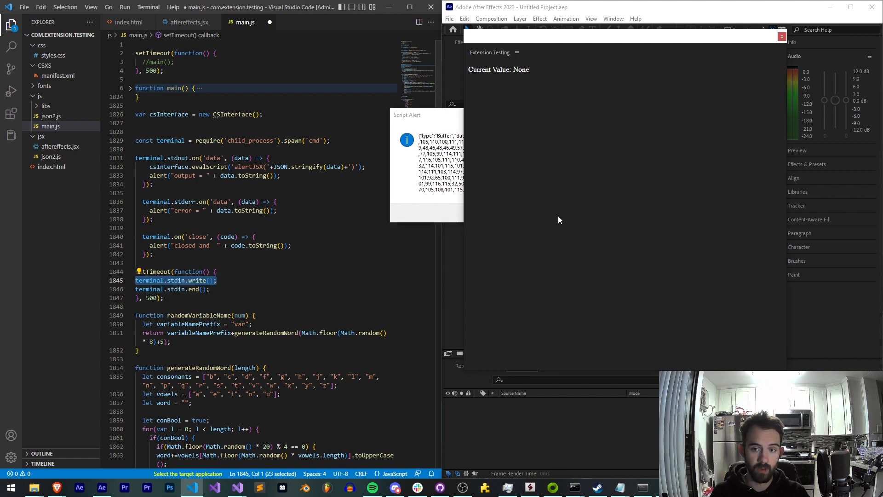
pyautogui.click(557, 212)
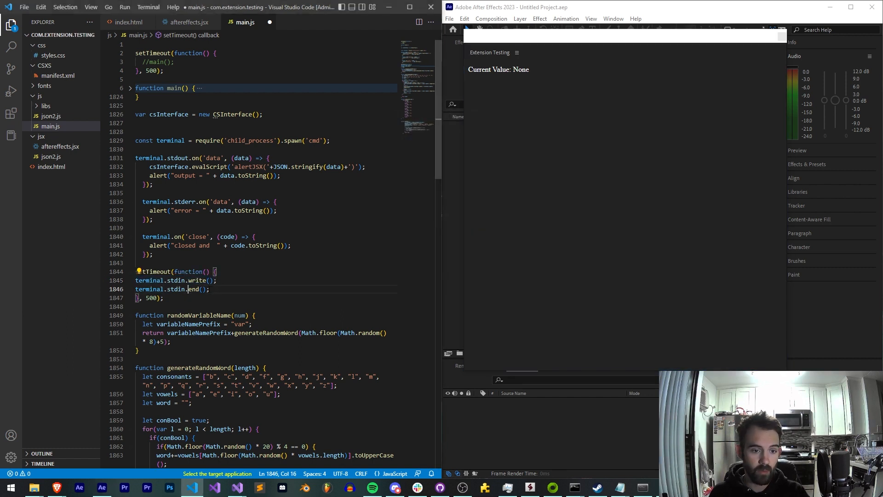
pyautogui.moveTo(210, 289); pyautogui.dragTo(135, 289)
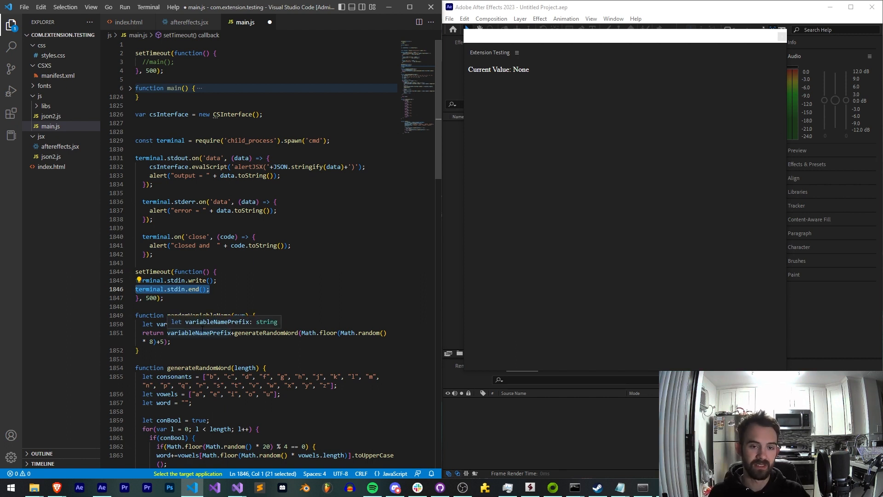
pyautogui.click(276, 297)
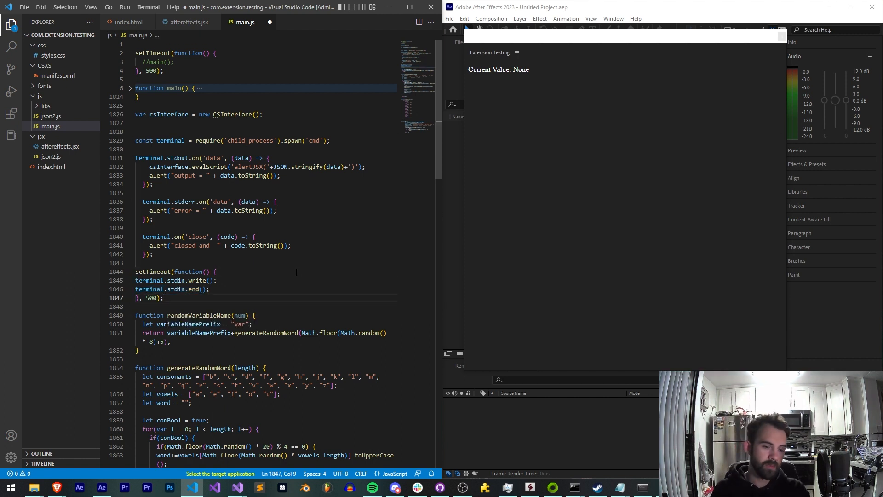
pyautogui.click(210, 281)
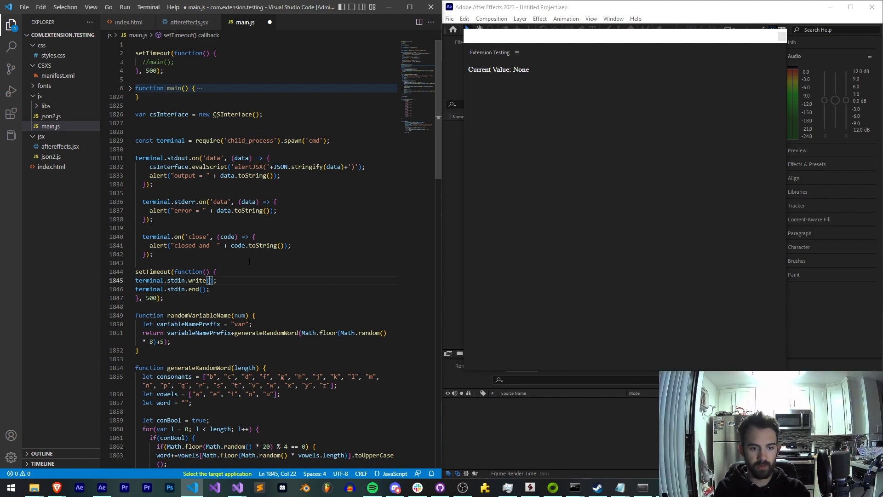
pyautogui.write("'")
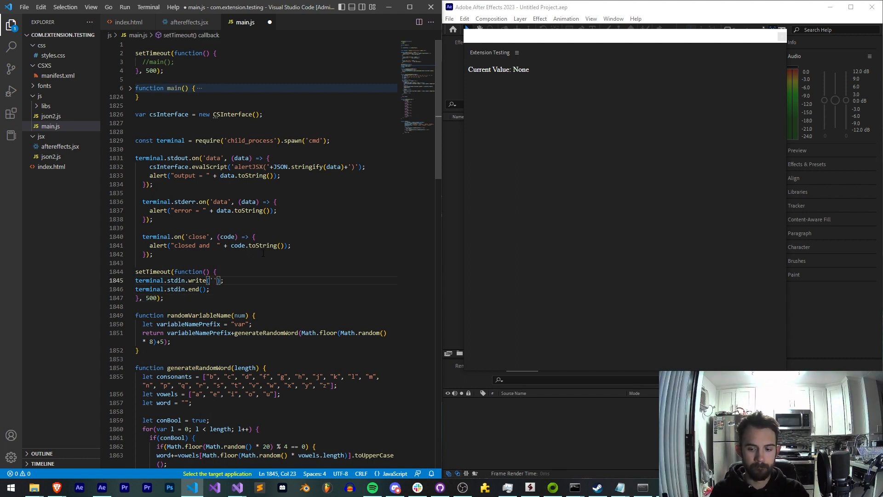
# - Launch Command Prompt from the Start menu and try the failing 'open cmd.exe' command
pyautogui.click(10, 487)
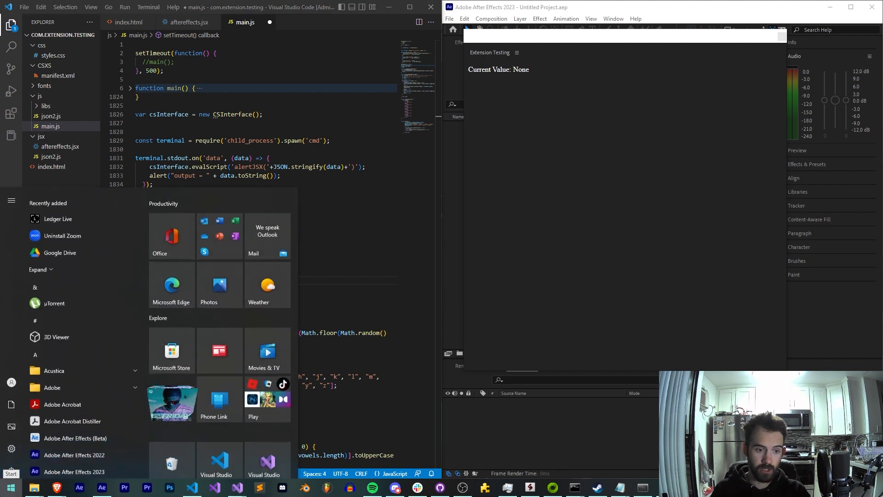
pyautogui.write('cmd')
pyautogui.press('Return')
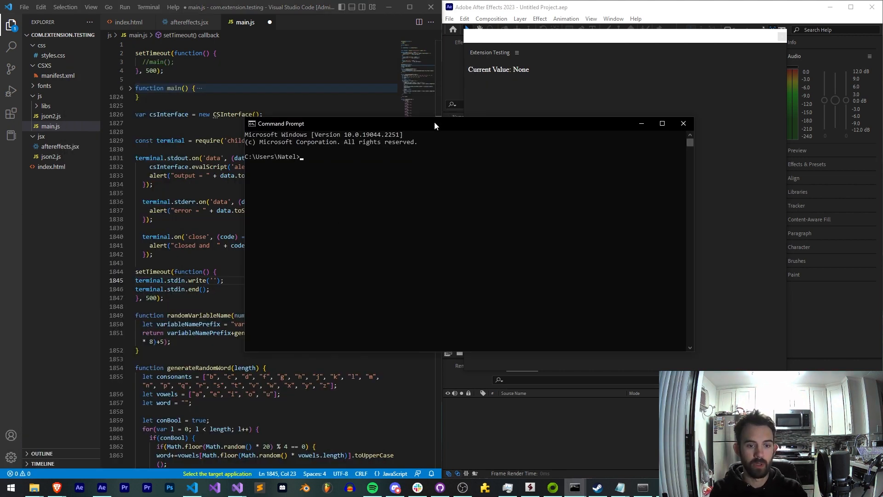
pyautogui.write('open')
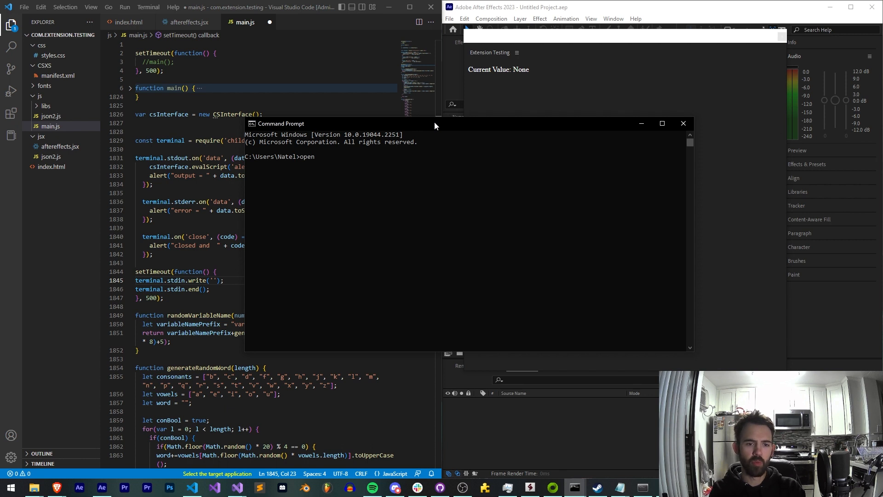
pyautogui.write(' cmd.exe')
pyautogui.press('Return')
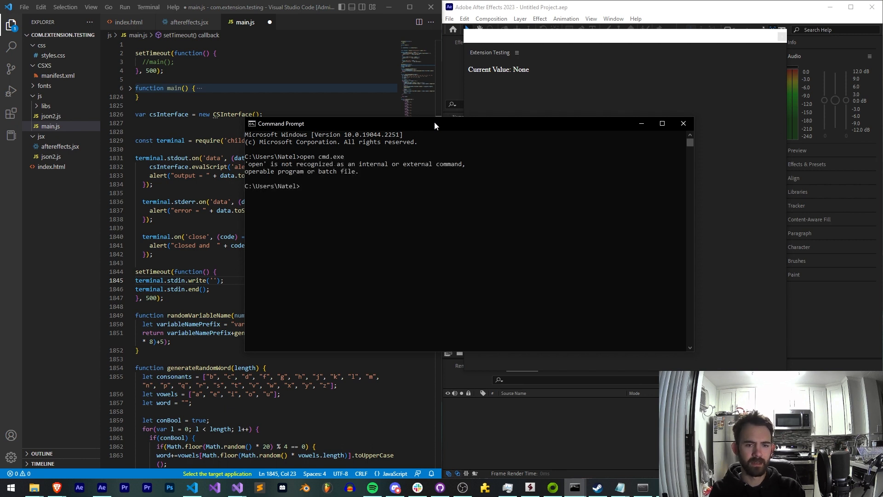
# - Edit the command to 'start cmd.exe', run it to open a second console, then return to main.js
pyautogui.press('Up')
pyautogui.press('Left')
pyautogui.press('Left')
pyautogui.press('Left')
pyautogui.press('Left')
pyautogui.press('Left')
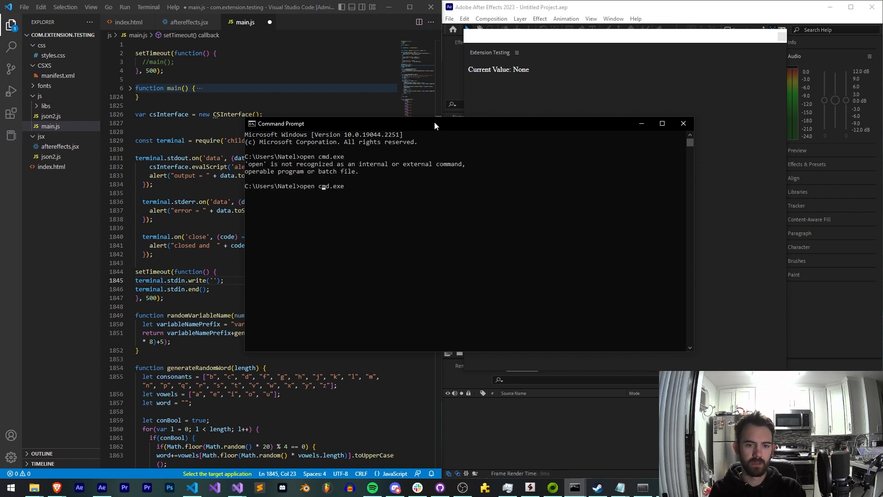
pyautogui.press('BackSpace')
pyautogui.press('BackSpace')
pyautogui.press('BackSpace')
pyautogui.press('BackSpace')
pyautogui.write('start')
pyautogui.press('Return')
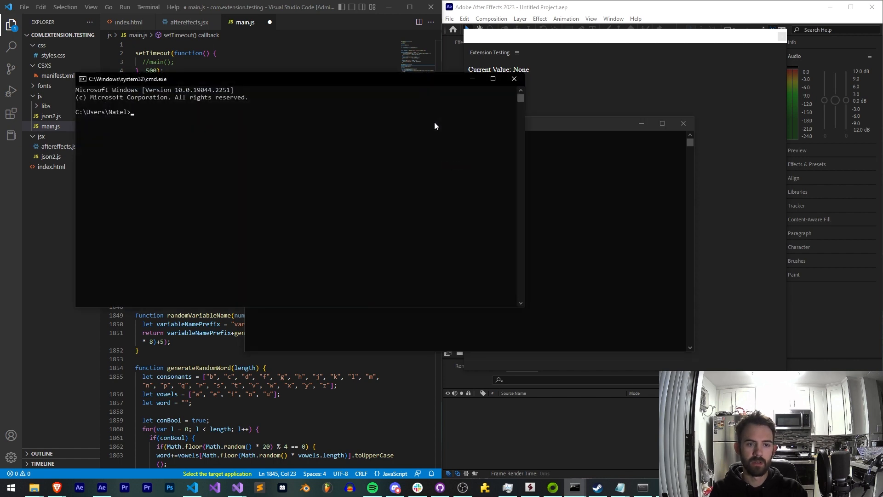
pyautogui.moveTo(434, 80); pyautogui.dragTo(719, 83)
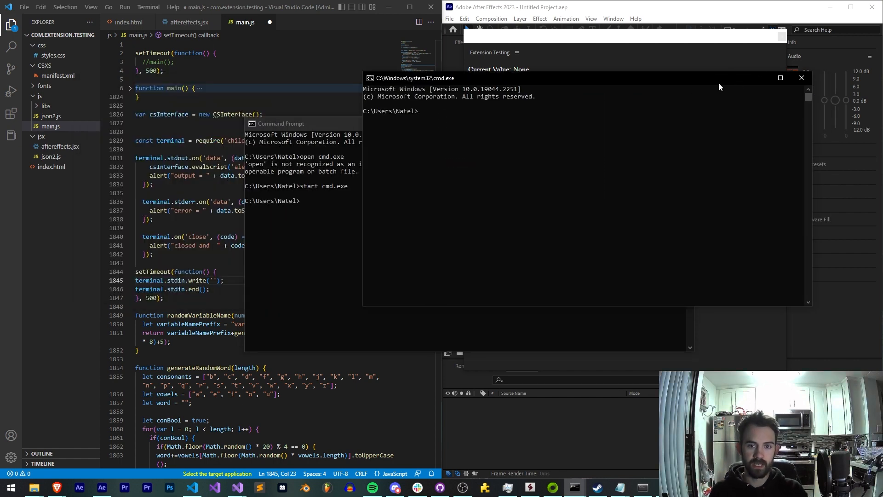
pyautogui.click(322, 203)
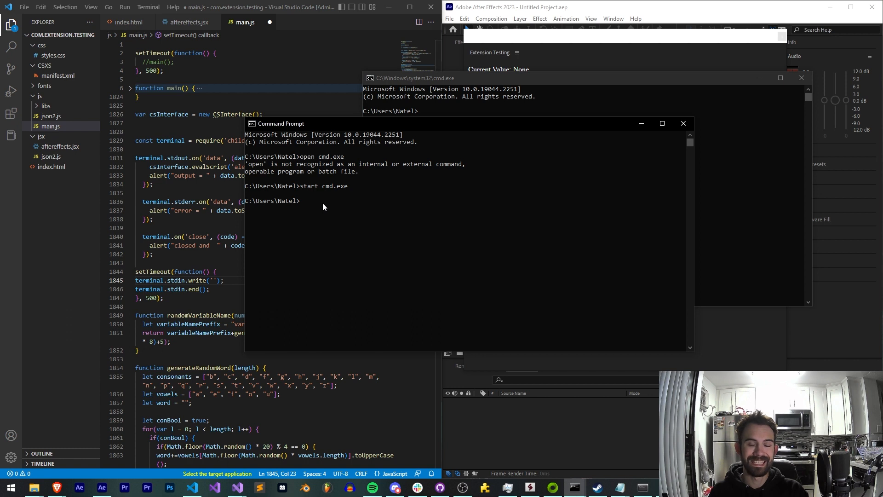
pyautogui.click(236, 215)
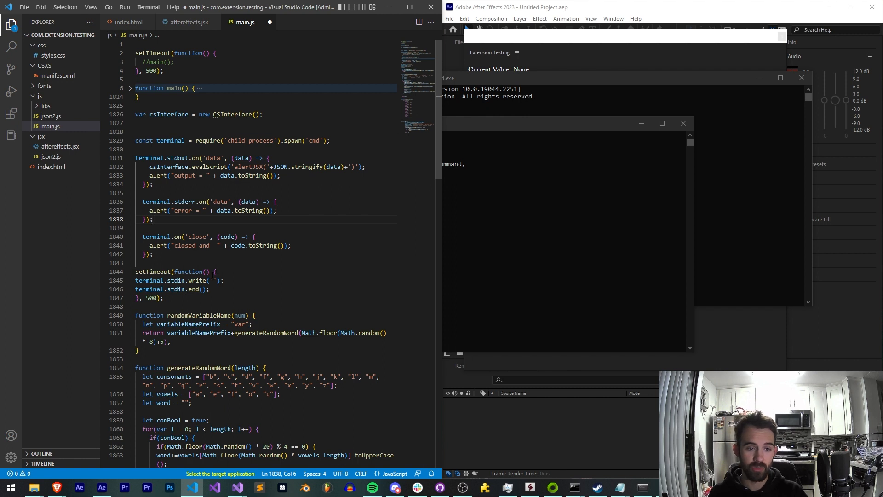
# - Write 'start cmd.exe' between the quotes in write() on line 1845 and save main.js
pyautogui.click(214, 281)
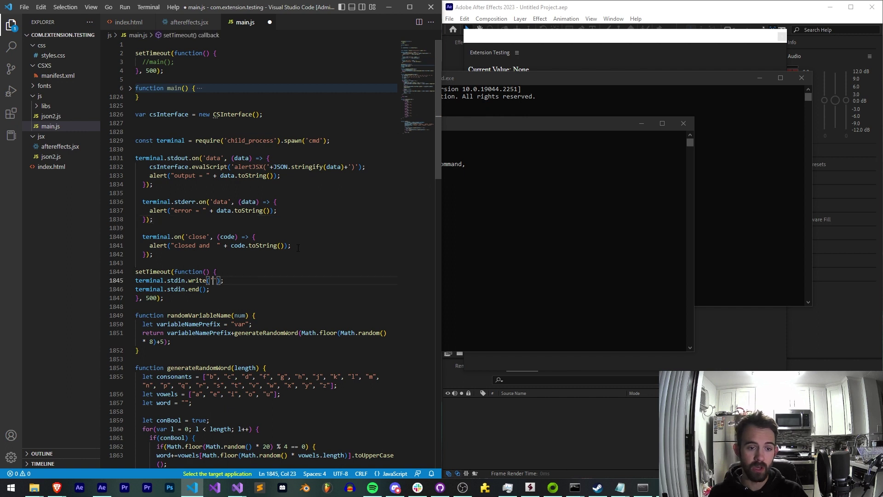
pyautogui.click(577, 247)
pyautogui.moveTo(361, 185); pyautogui.dragTo(298, 190)
pyautogui.click(193, 245)
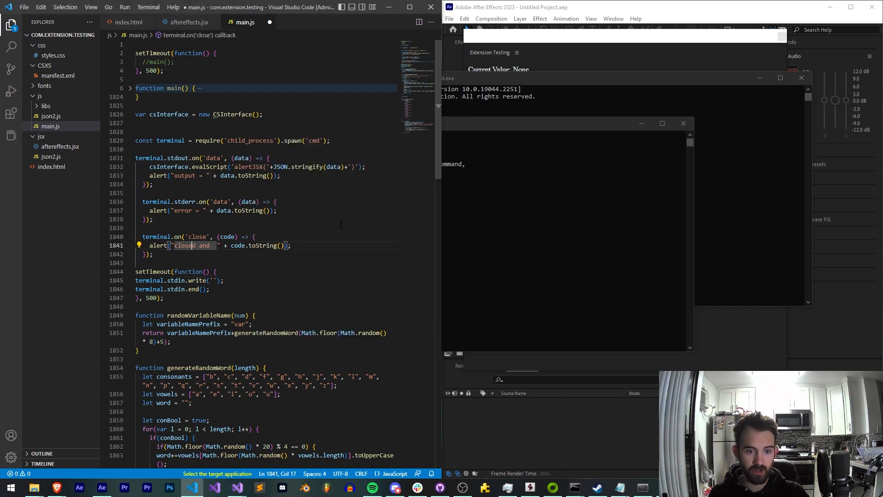
pyautogui.write('st')
pyautogui.press('BackSpace')
pyautogui.press('BackSpace')
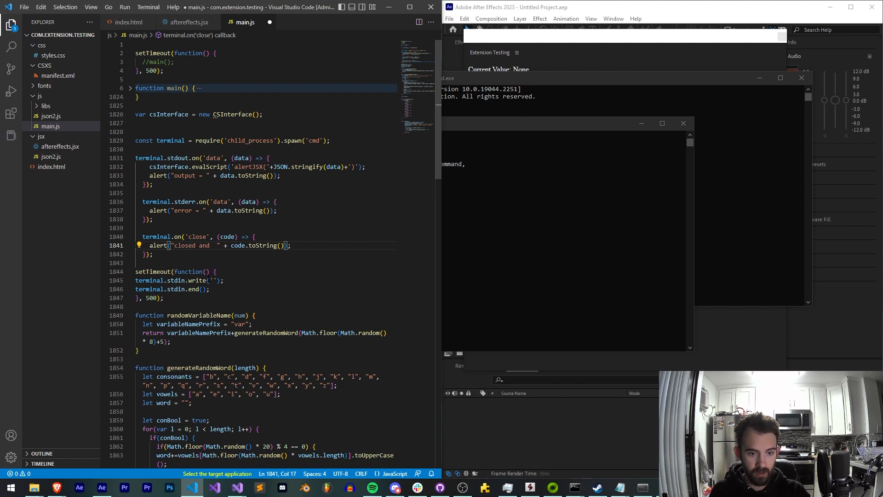
pyautogui.click(214, 280)
pyautogui.write('start')
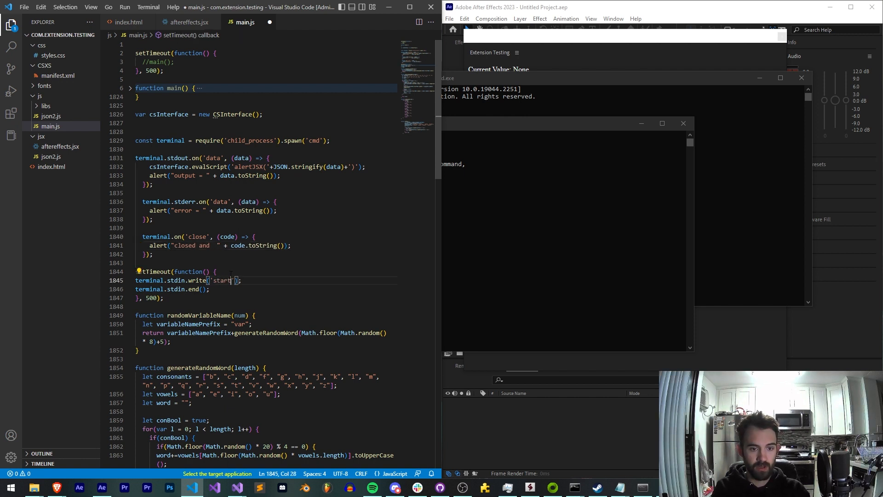
pyautogui.write(' cmd.exe')
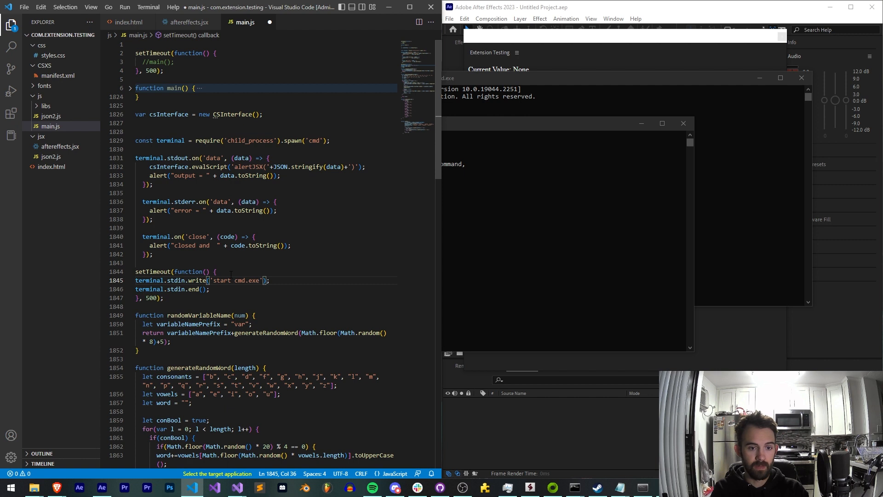
pyautogui.hotkey('ctrl', 's')
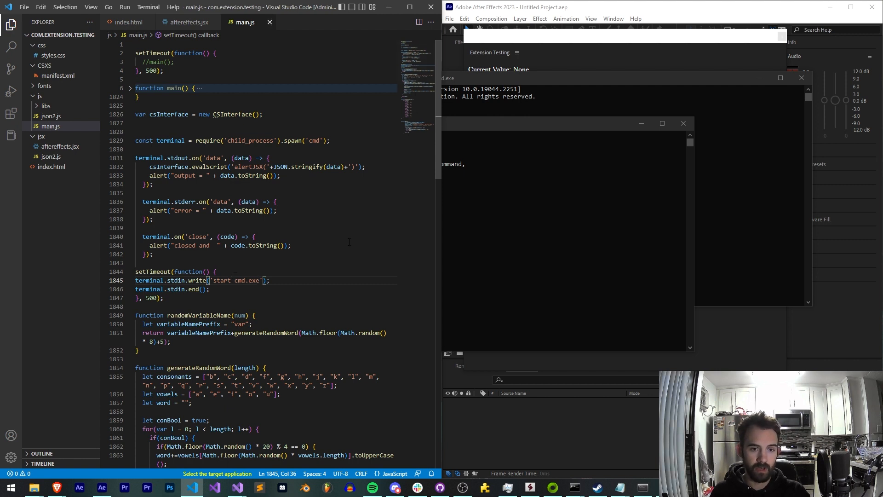
pyautogui.click(495, 425)
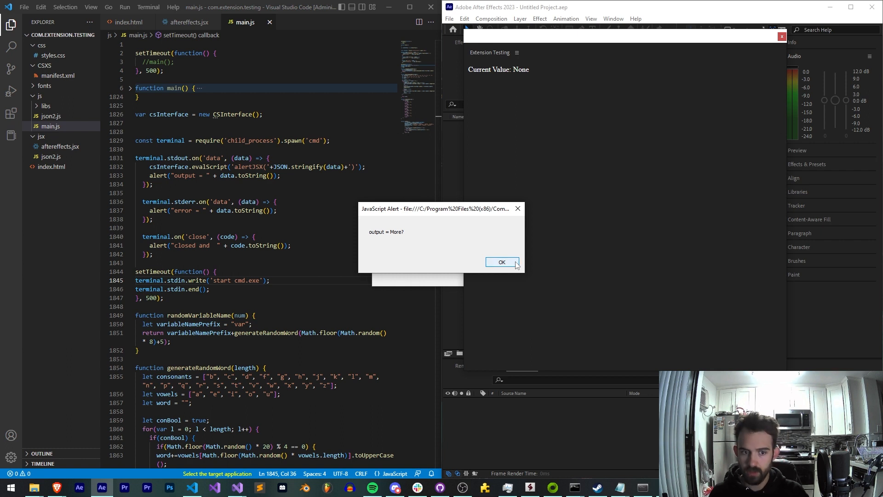
pyautogui.click(501, 262)
pyautogui.click(502, 262)
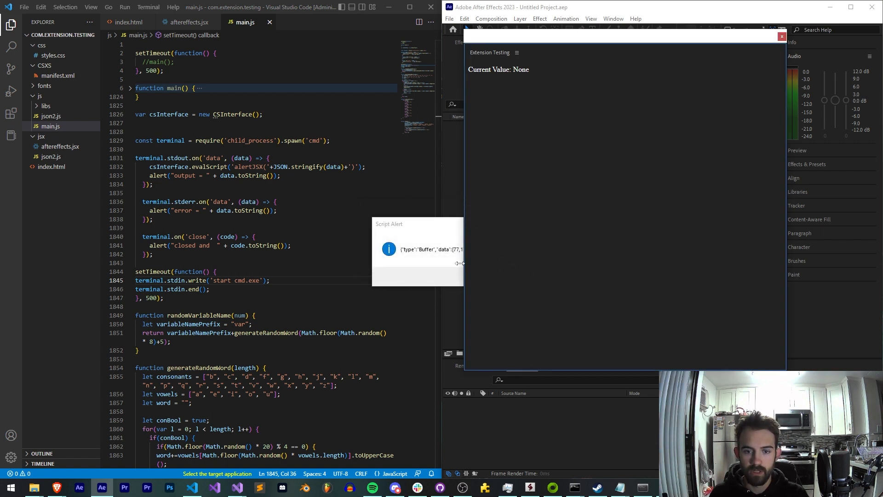
pyautogui.moveTo(147, 237); pyautogui.dragTo(243, 256)
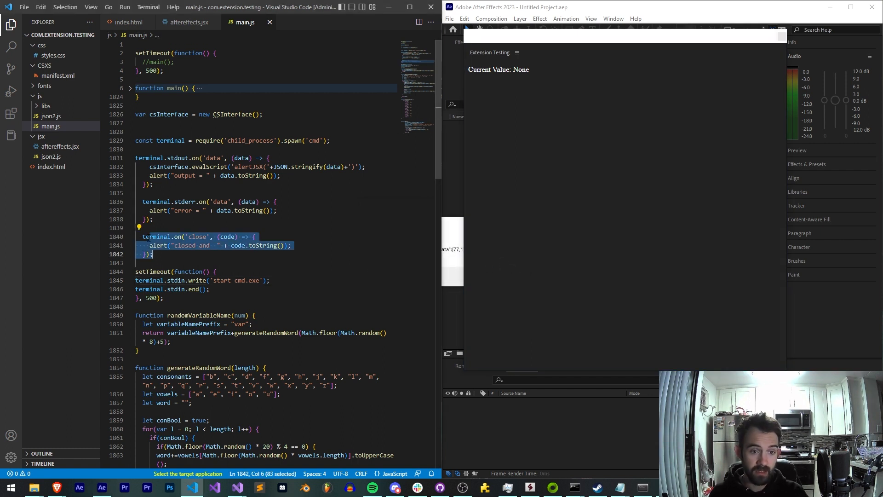
pyautogui.moveTo(143, 237); pyautogui.dragTo(153, 254)
pyautogui.click(455, 281)
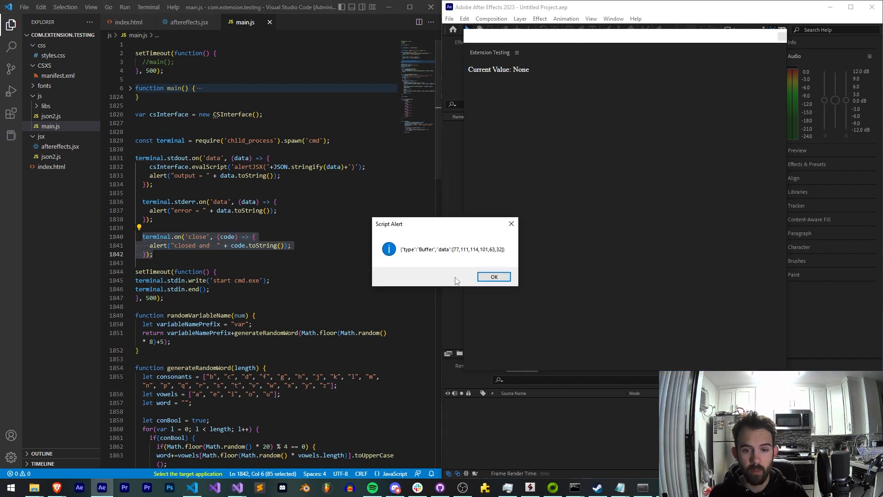
pyautogui.click(483, 276)
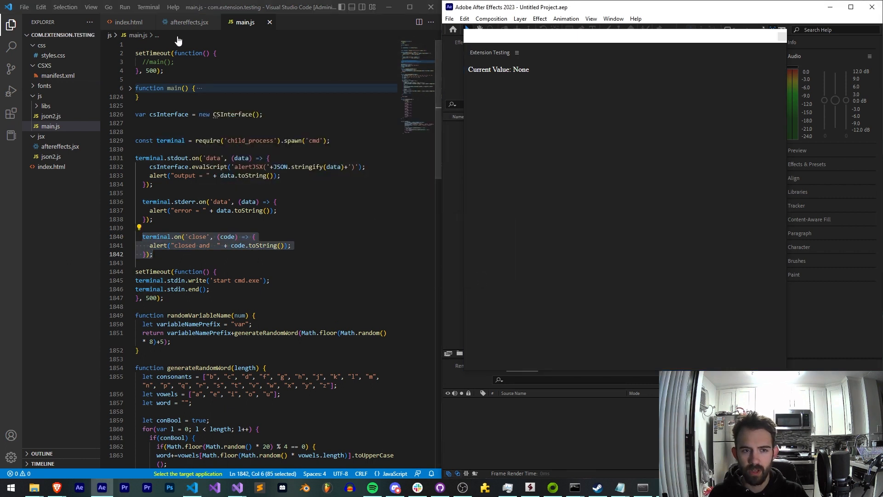
# - Comment out the evalScript line with //, append \n to 'start cmd.exe ', and save main.js
pyautogui.click(151, 166)
pyautogui.write('//')
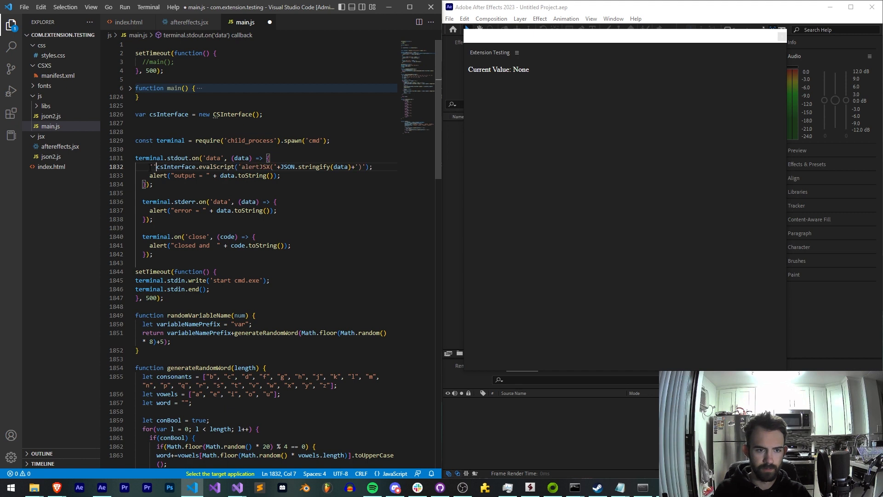
pyautogui.hotkey('ctrl', 's')
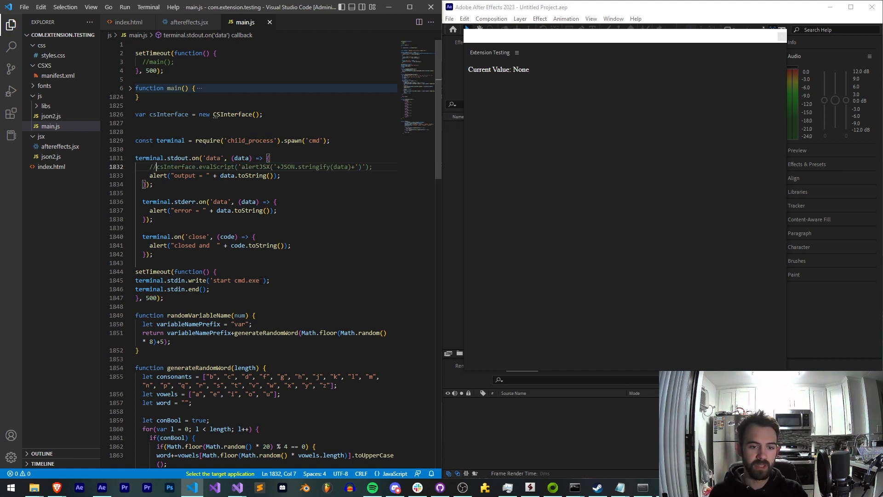
pyautogui.click(265, 281)
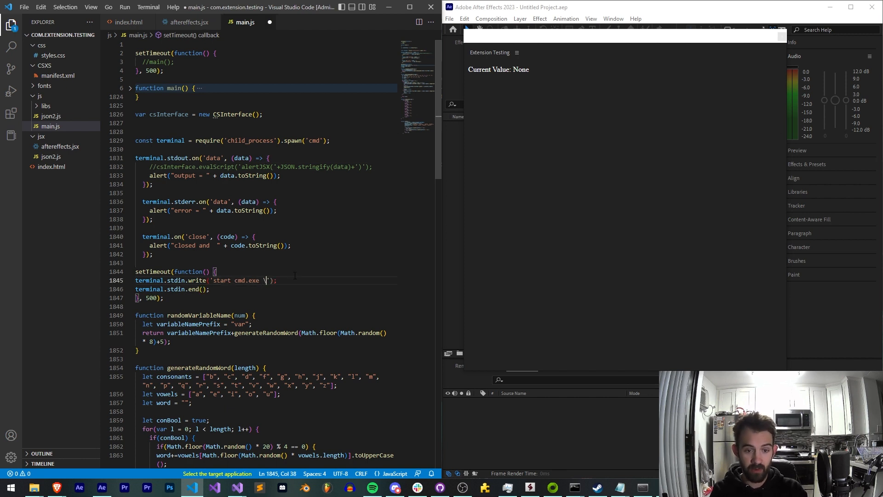
pyautogui.hotkey('ctrl', 's')
pyautogui.write('n')
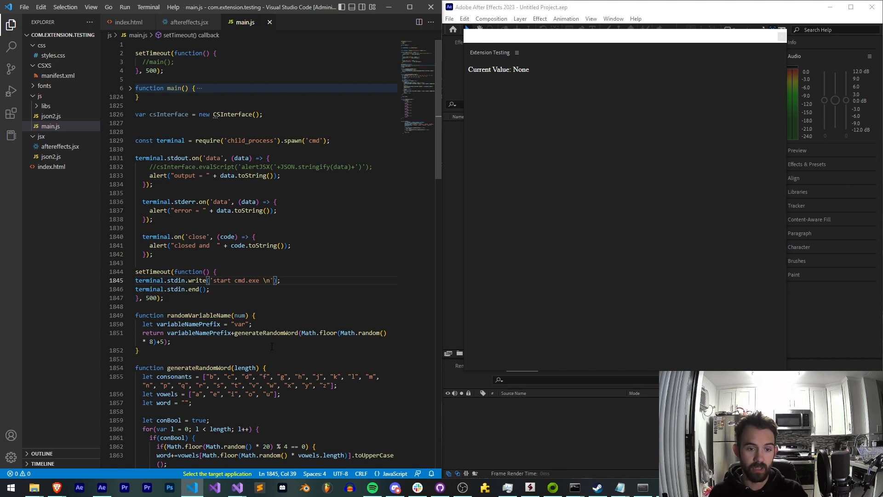
# - Dismiss the rerun's output alerts and close the spawned command prompt window
pyautogui.click(522, 288)
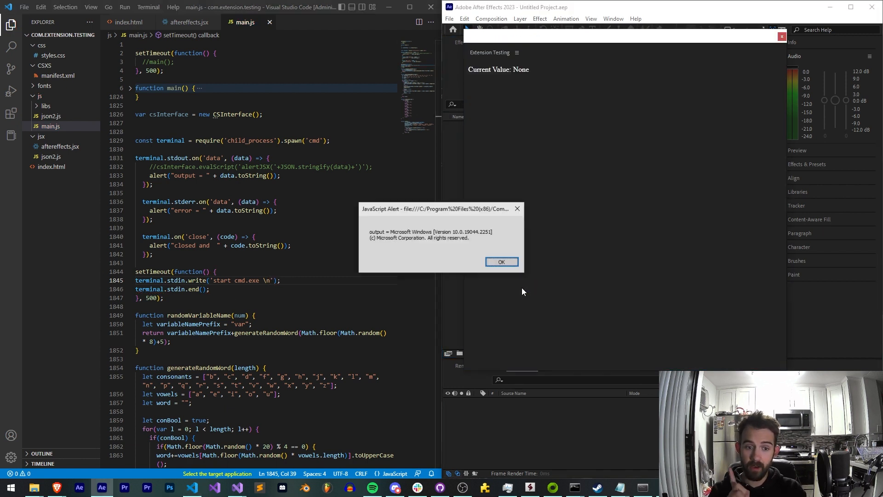
pyautogui.click(513, 262)
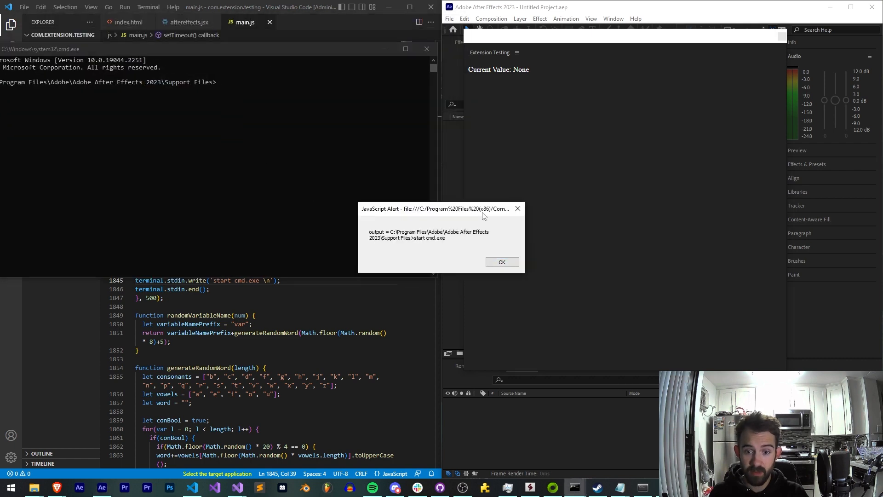
pyautogui.click(503, 262)
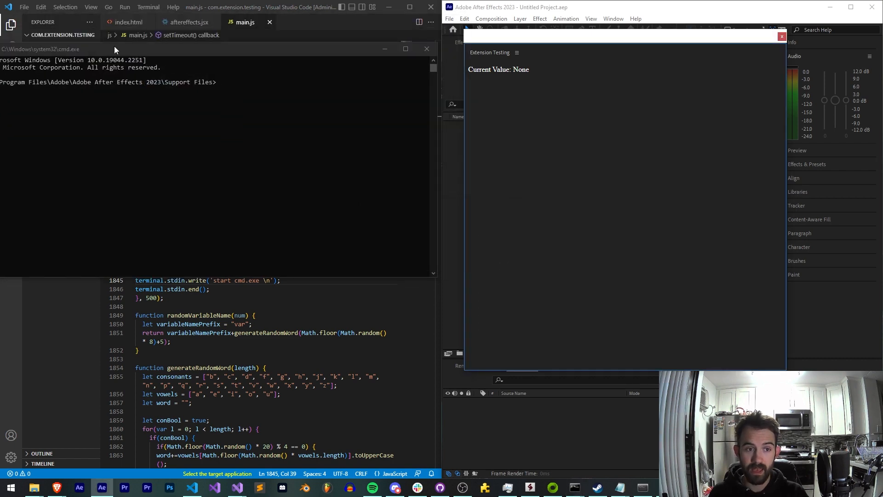
pyautogui.moveTo(117, 50)
pyautogui.mouseDown()
pyautogui.moveTo(138, 12)
pyautogui.moveTo(398, 98)
pyautogui.mouseUp()
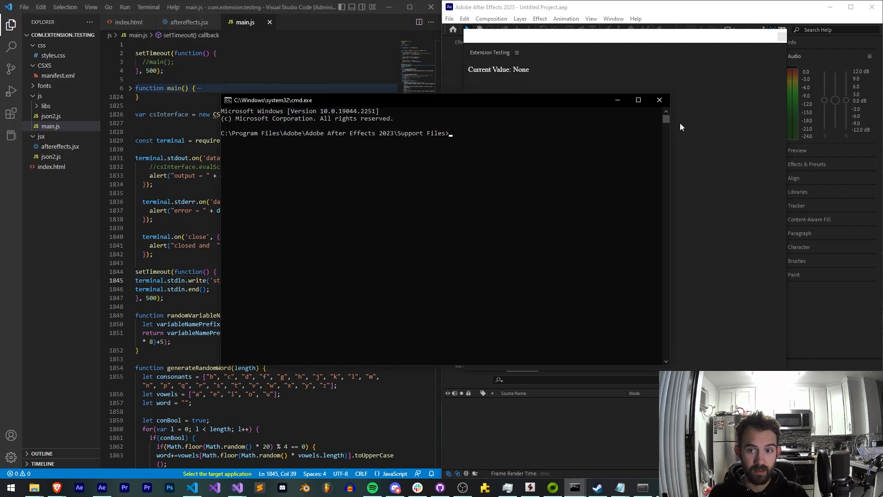
pyautogui.click(661, 99)
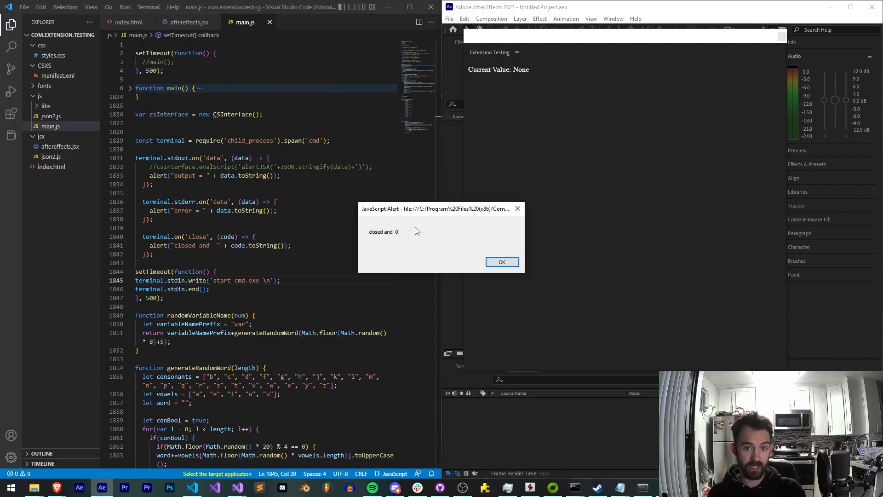
# - Glance at the close handler and write line in main.js, then dismiss the 'closed and 0' alert
pyautogui.moveTo(169, 245); pyautogui.dragTo(152, 255)
pyautogui.scroll(-10, 432, 234)
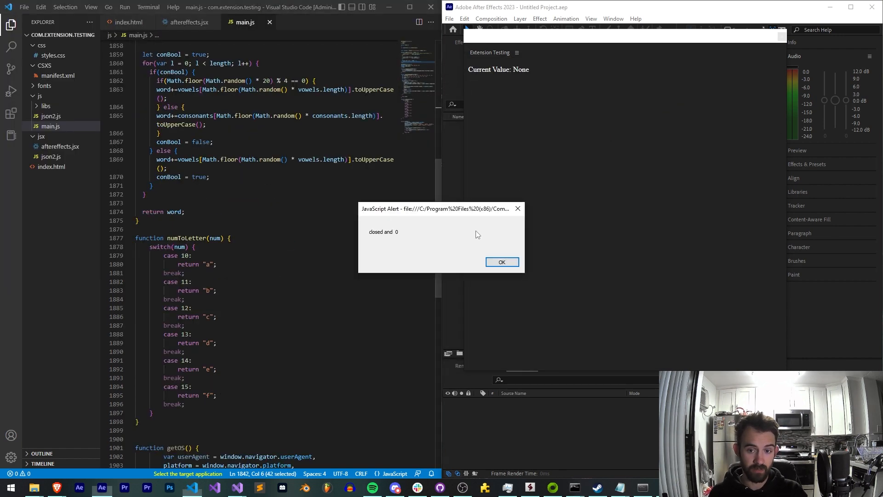
pyautogui.scroll(4, 277, 207)
pyautogui.click(270, 45)
pyautogui.scroll(5, 249, 197)
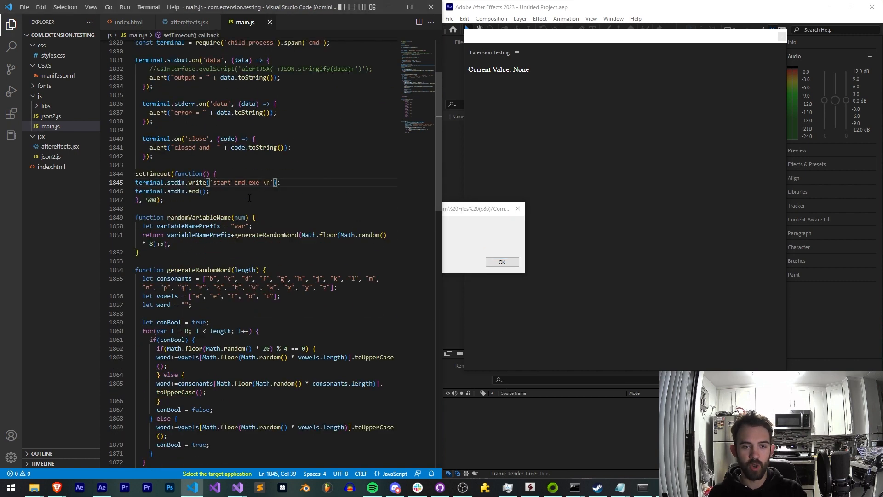
pyautogui.moveTo(281, 183); pyautogui.dragTo(132, 182)
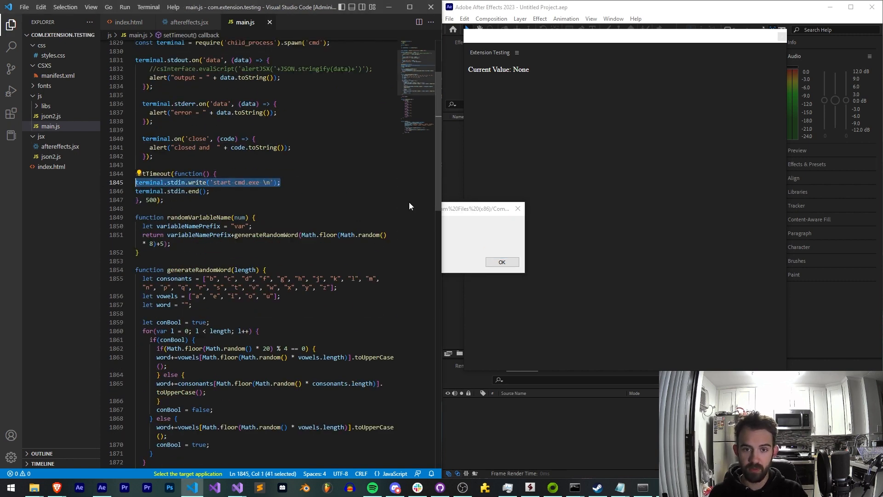
pyautogui.click(455, 216)
pyautogui.click(499, 262)
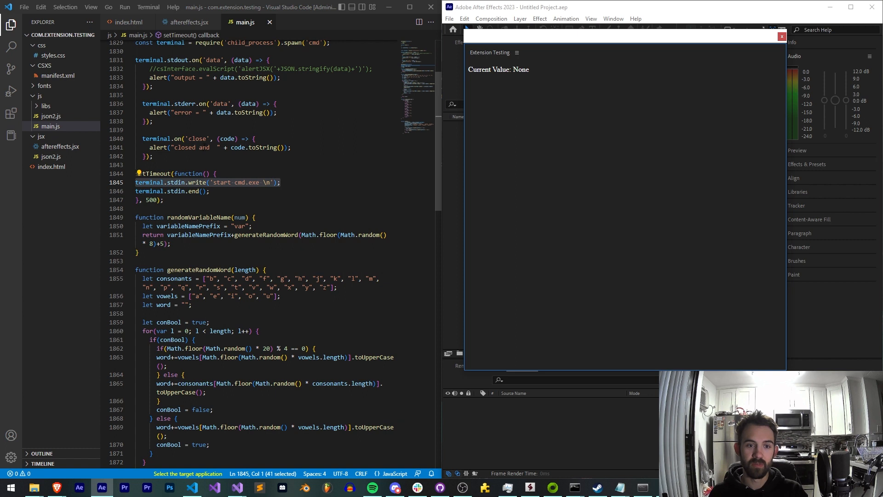
pyautogui.click(184, 139)
pyautogui.moveTo(184, 139); pyautogui.dragTo(204, 156)
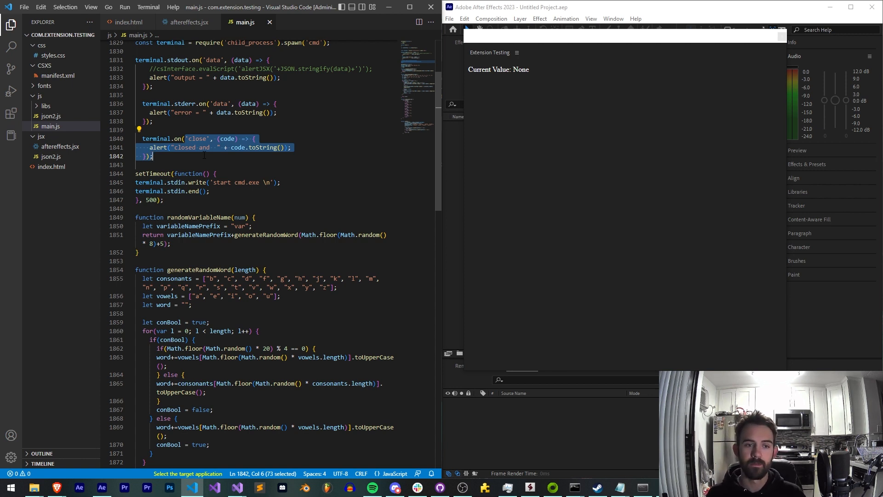
pyautogui.moveTo(204, 156); pyautogui.dragTo(130, 139)
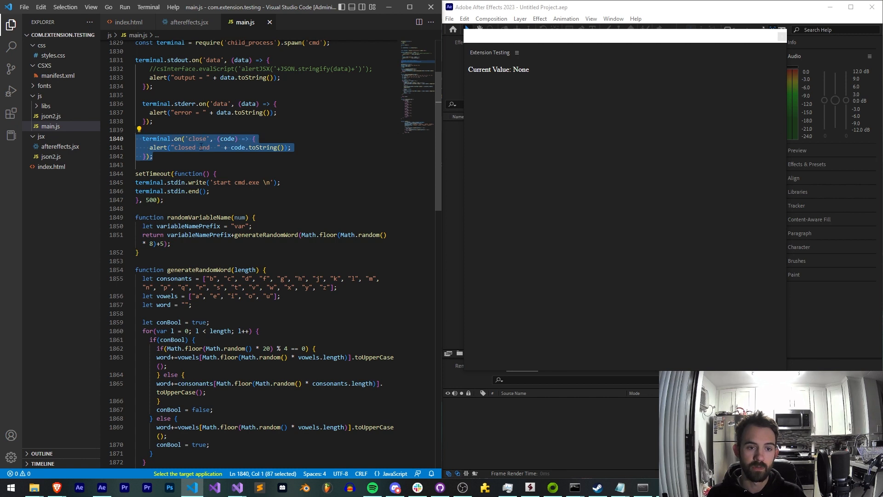
pyautogui.press('Home')
pyautogui.hotkey('shift', 'Down')
pyautogui.hotkey('shift', 'Down')
pyautogui.hotkey('shift', 'End')
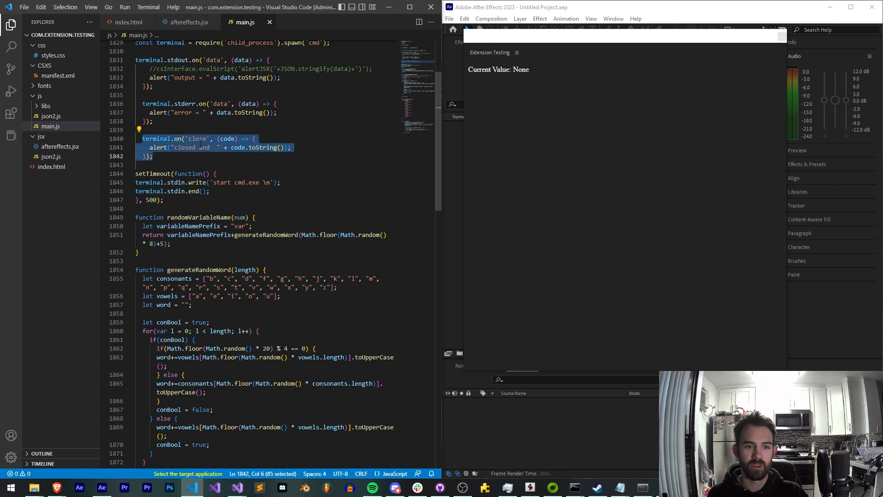
pyautogui.doubleClick(200, 140)
pyautogui.moveTo(154, 156); pyautogui.dragTo(132, 141)
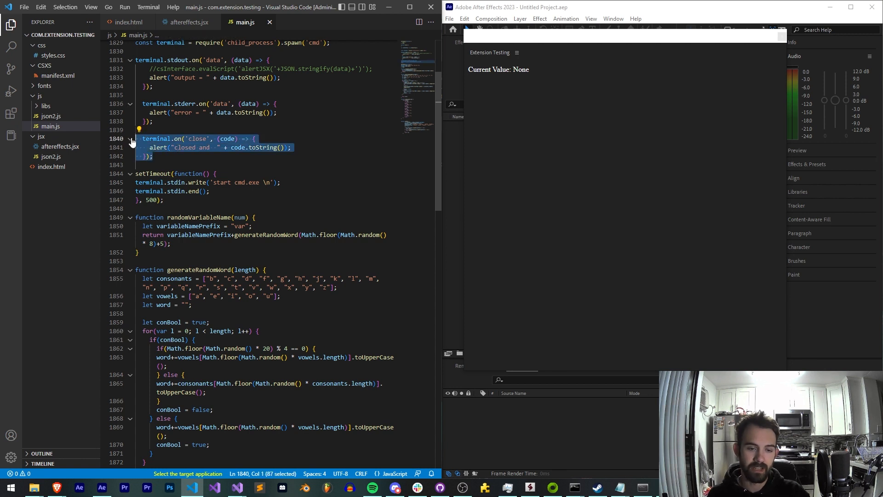
pyautogui.moveTo(213, 183)
pyautogui.mouseDown()
pyautogui.moveTo(271, 183)
pyautogui.moveTo(263, 183)
pyautogui.mouseUp()
pyautogui.click(251, 183)
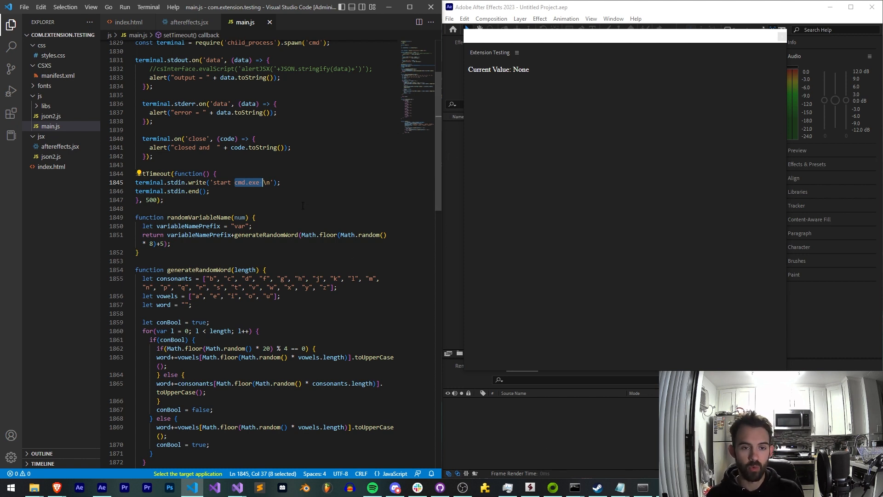
pyautogui.moveTo(233, 182); pyautogui.dragTo(259, 183)
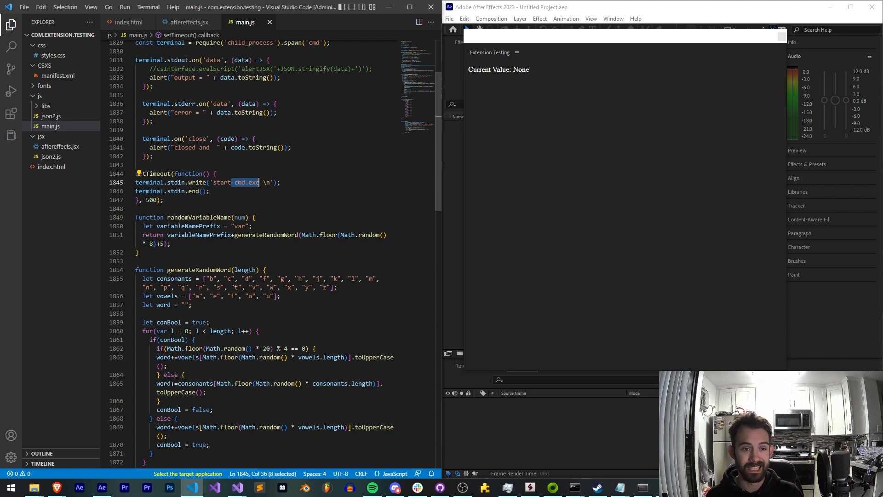
pyautogui.moveTo(156, 156)
pyautogui.mouseDown()
pyautogui.moveTo(129, 135)
pyautogui.moveTo(153, 156)
pyautogui.mouseUp()
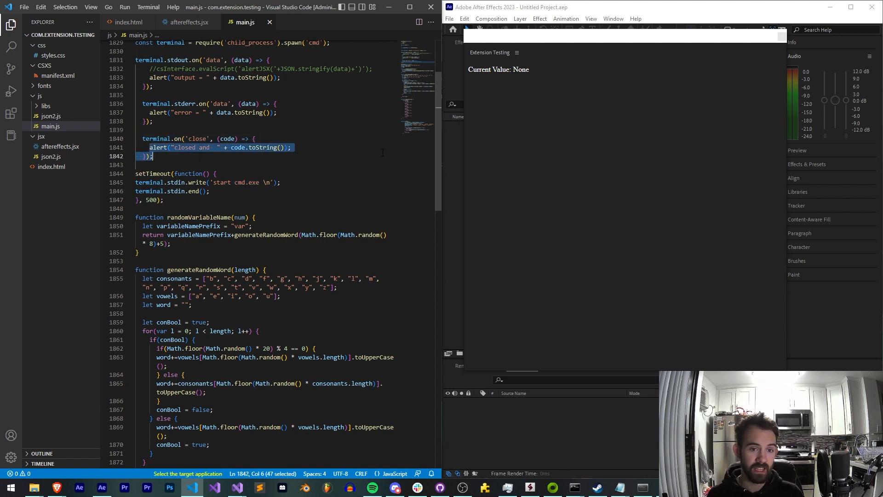
pyautogui.write('newFUnction')
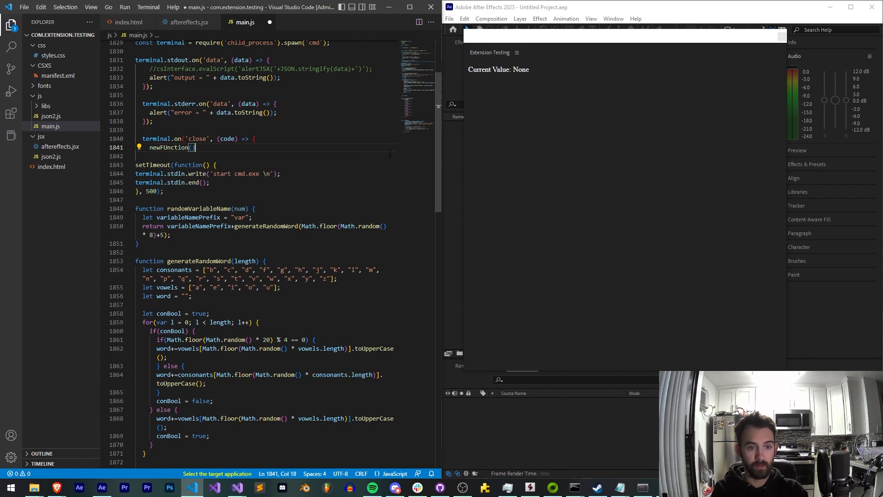
pyautogui.write('();')
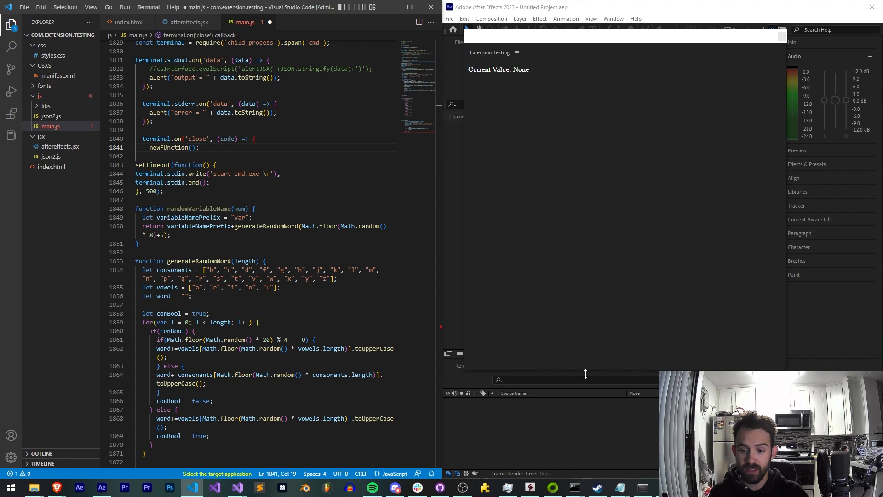
# - In Command Prompt, try 'start aftereffects' and 'start aftereffects.exe'; both report cannot-find errors
pyautogui.click(577, 488)
pyautogui.click(631, 452)
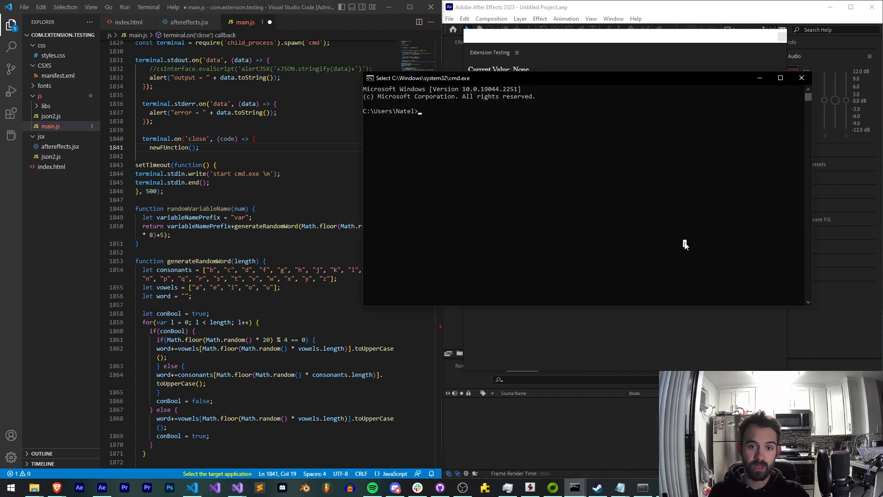
pyautogui.write('start')
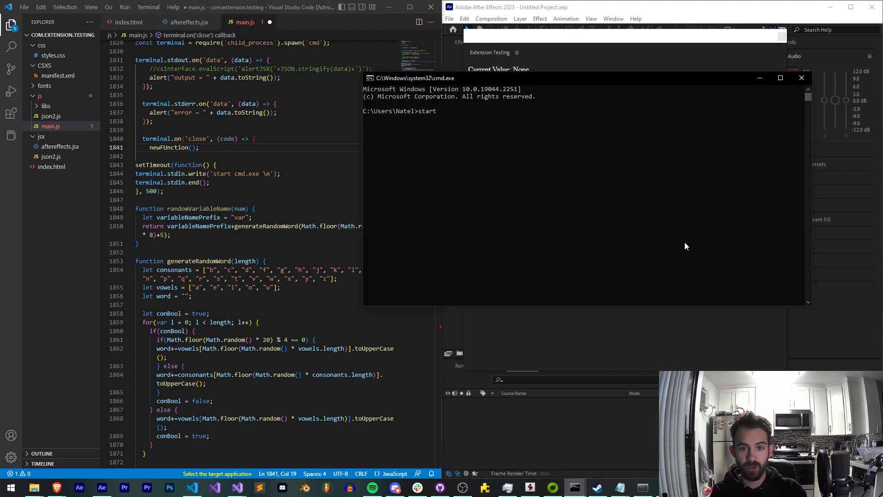
pyautogui.write(' afteref')
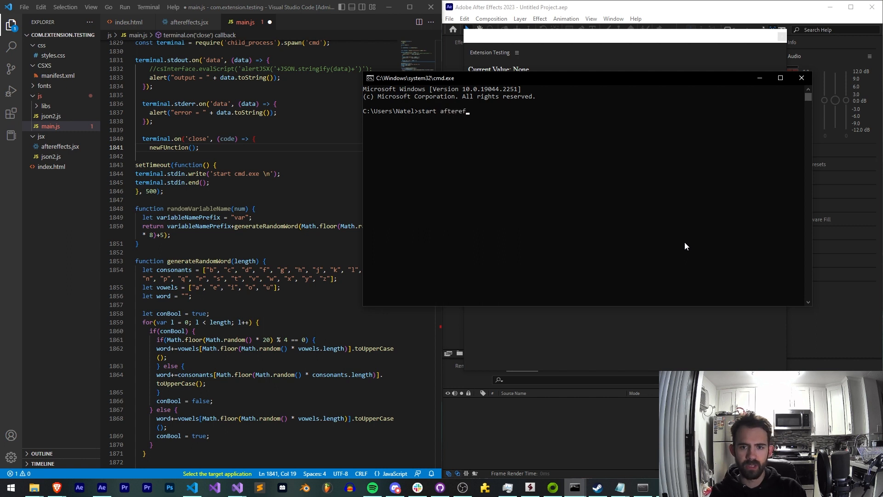
pyautogui.write('fects')
pyautogui.press('Return')
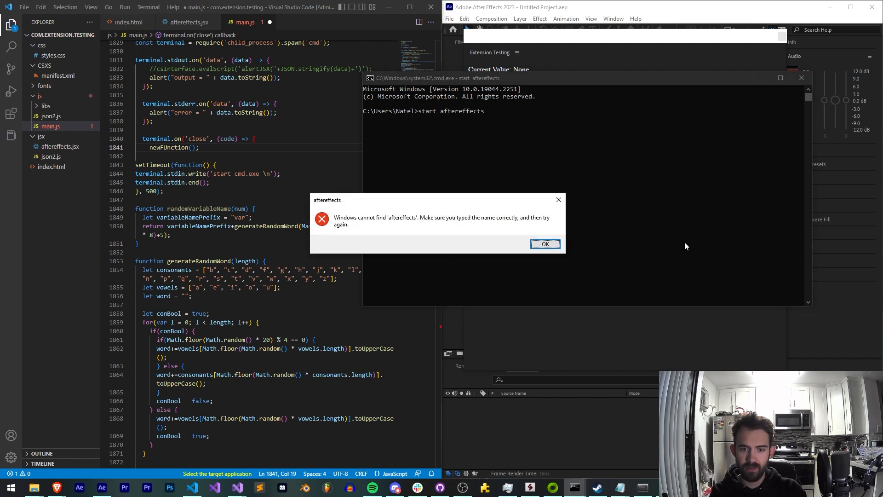
pyautogui.press('Return')
pyautogui.press('Up')
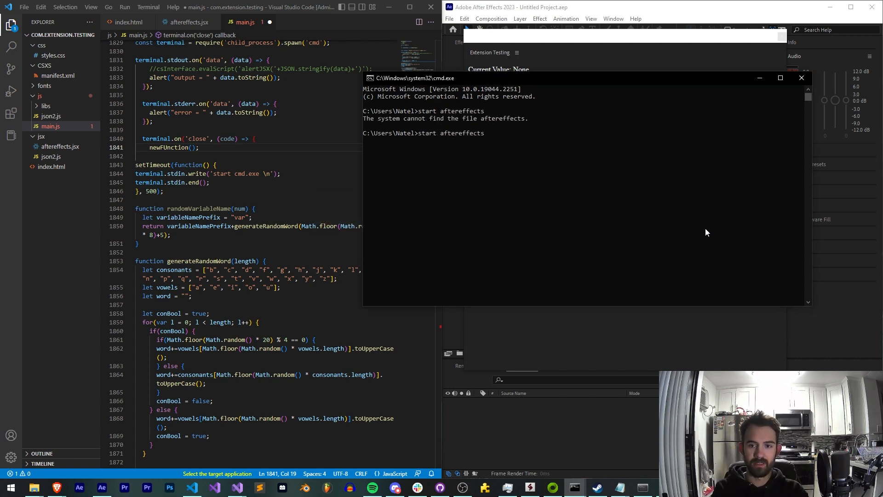
pyautogui.write('.exe')
pyautogui.press('Return')
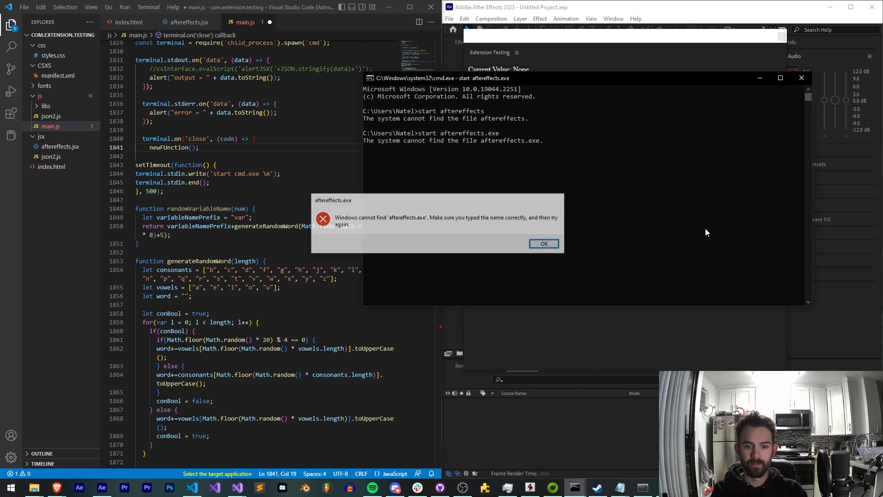
pyautogui.press('Return')
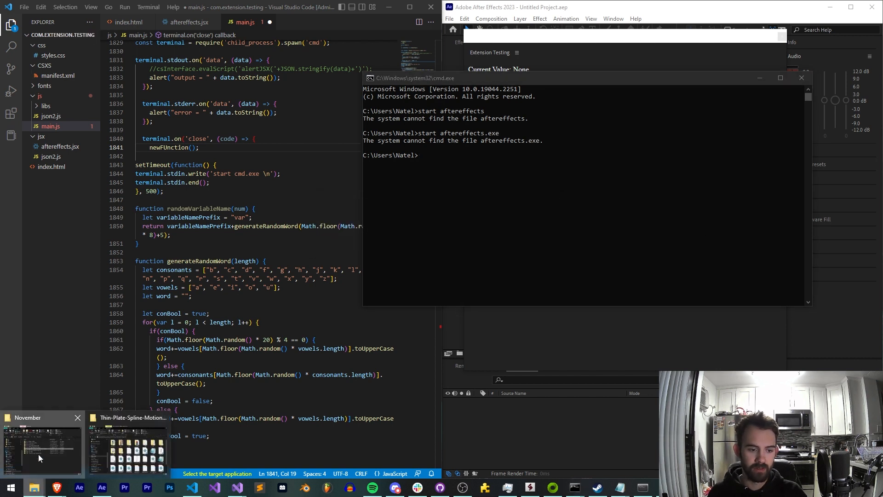
pyautogui.write('start note')
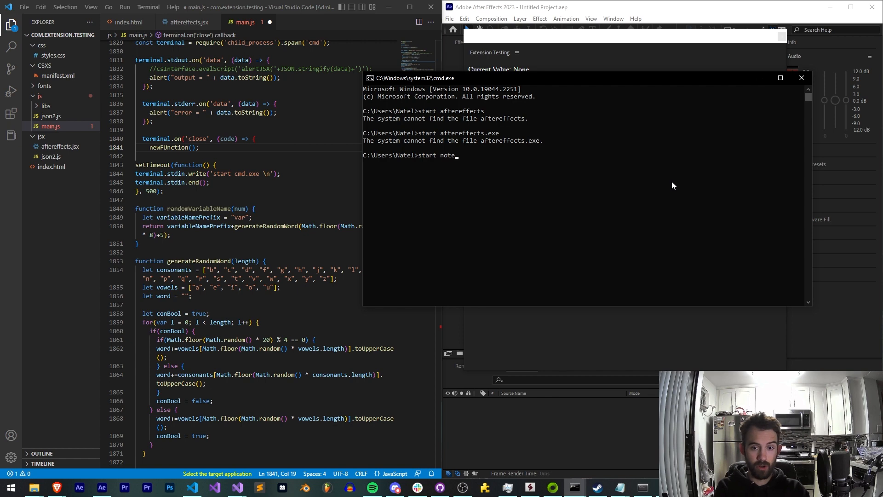
pyautogui.write('pad')
# - Run 'start notepad' in Command Prompt, which opens Notepad
pyautogui.press('Return')
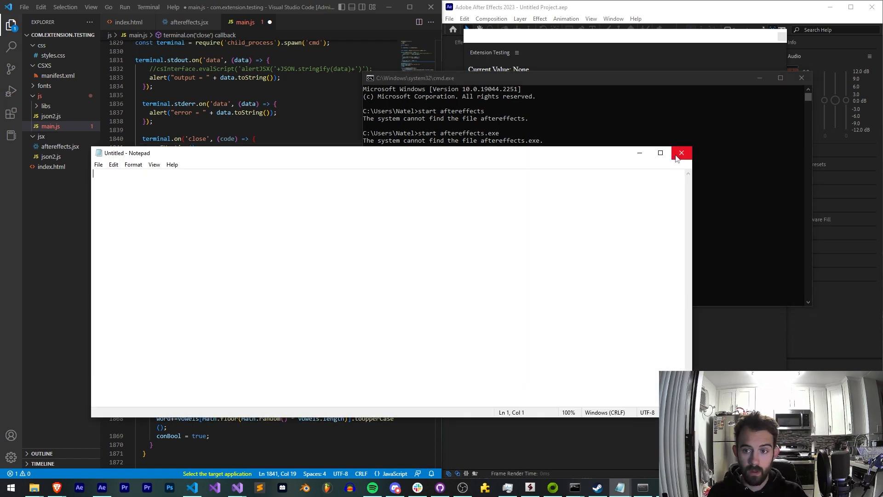
# - Close Notepad and duplicate the 'start cmd.exe' stdin write line in main.js
pyautogui.click(682, 152)
pyautogui.click(233, 200)
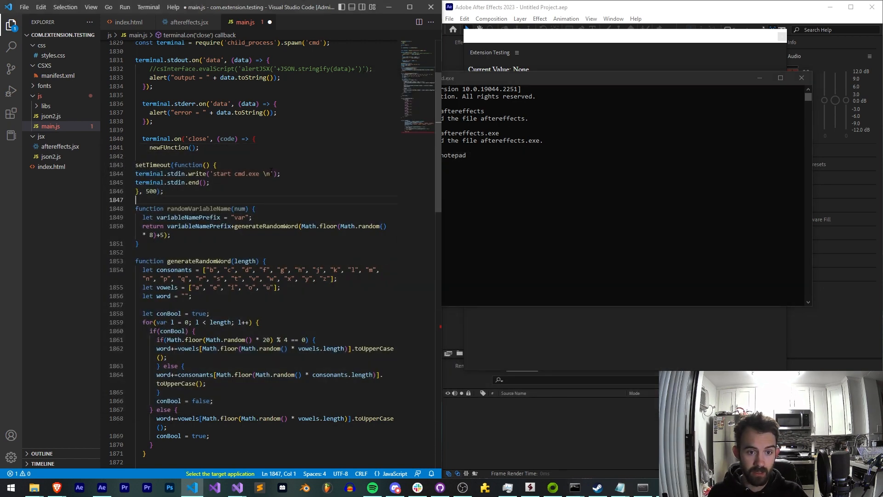
pyautogui.moveTo(296, 173); pyautogui.dragTo(135, 174)
pyautogui.hotkey('ctrl', 'c')
pyautogui.press('End')
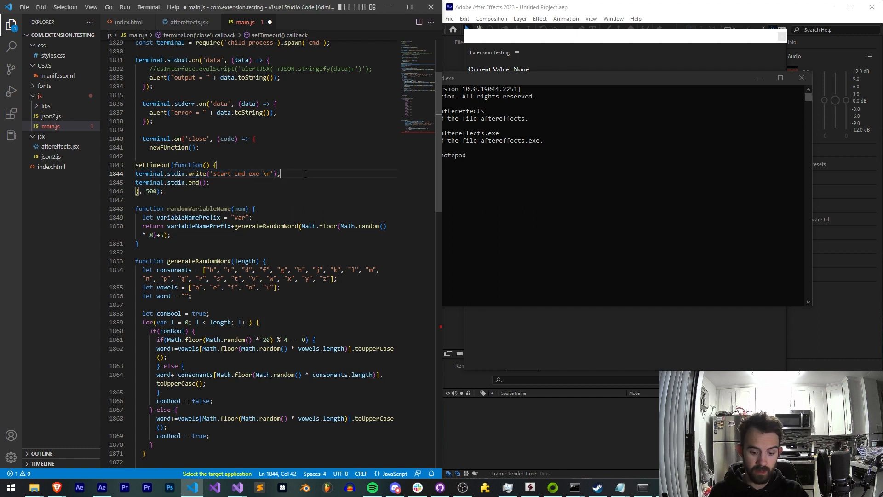
pyautogui.press('Return')
pyautogui.hotkey('ctrl', 'v')
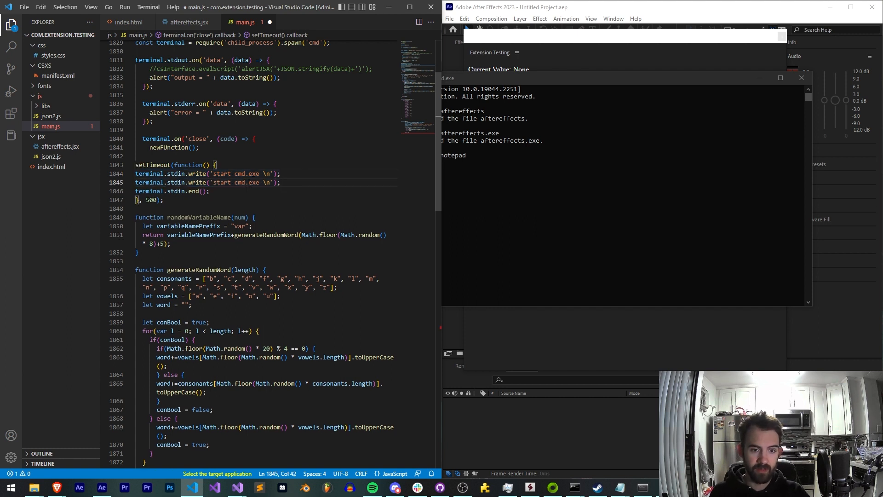
# - Change the duplicate to write 'start notepad \n', save main.js and switch to After Effects
pyautogui.moveTo(235, 183); pyautogui.dragTo(260, 182)
pyautogui.write('no')
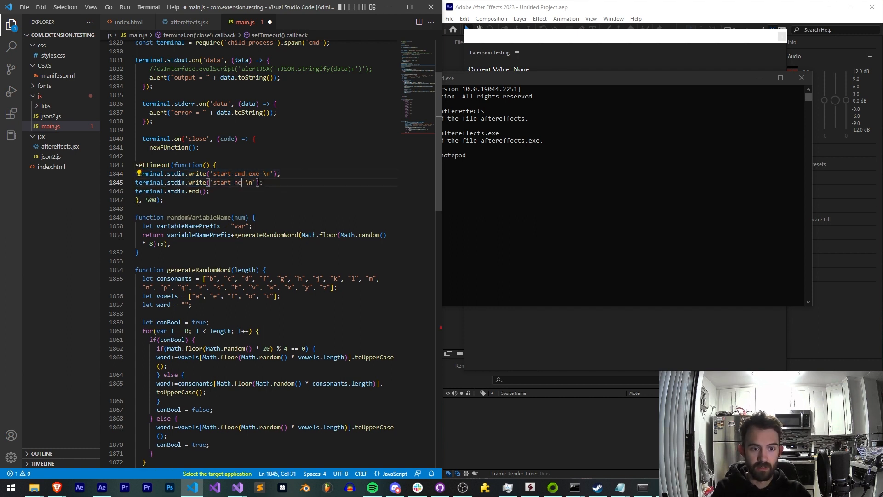
pyautogui.write('tepad')
pyautogui.hotkey('ctrl', 's')
pyautogui.click(559, 325)
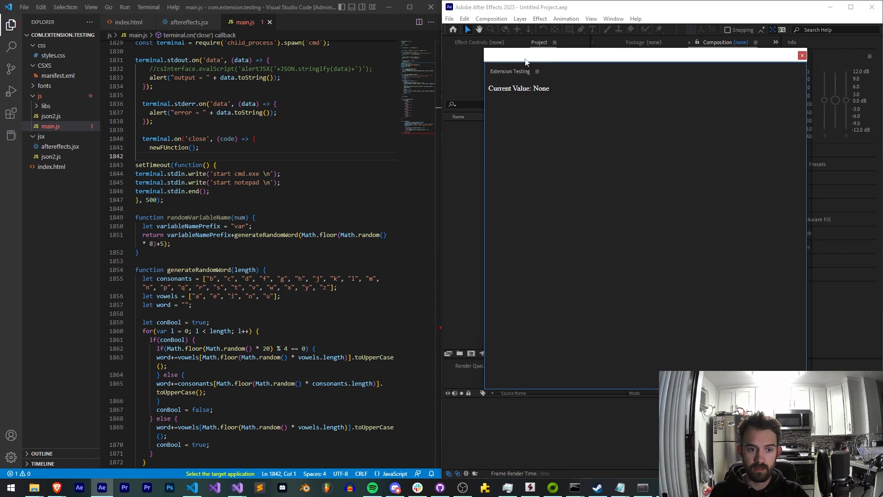
# - Edit the first write toward 'start cmd.exe & start notepad \n' and save main.js
pyautogui.click(270, 173)
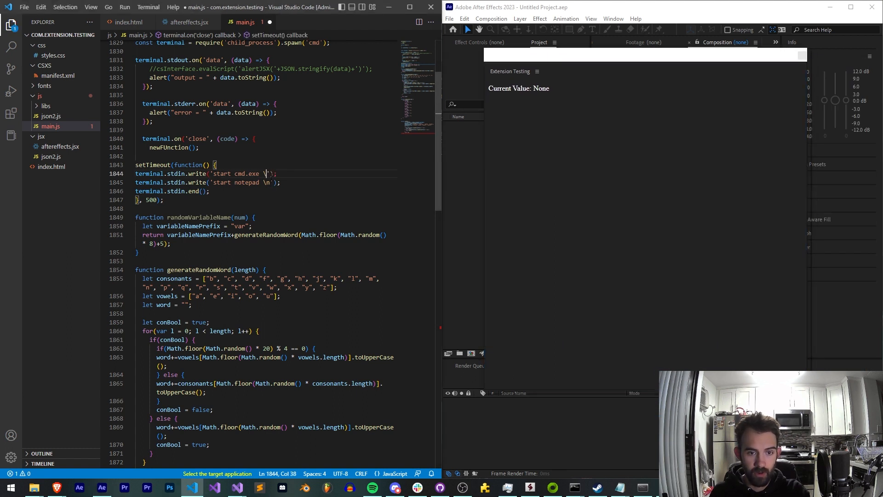
pyautogui.press('BackSpace')
pyautogui.press('BackSpace')
pyautogui.press('BackSpace')
pyautogui.hotkey('ctrl', 's')
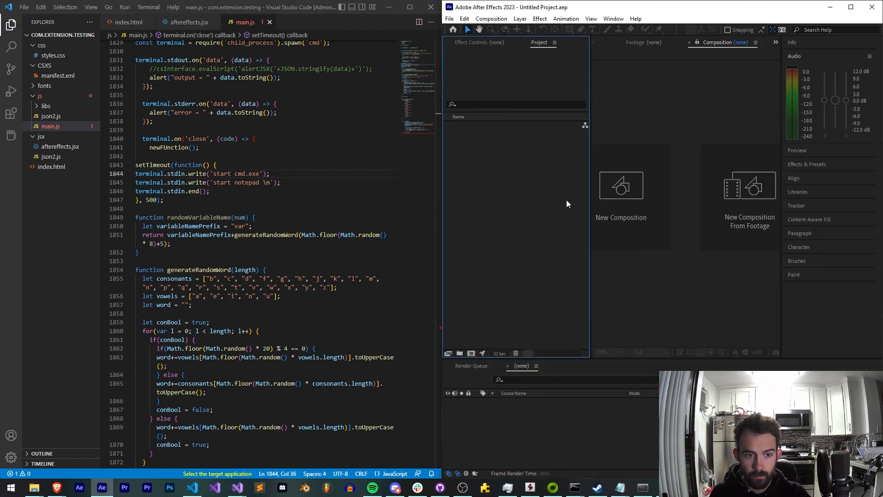
pyautogui.hotkey('alt', 'Tab')
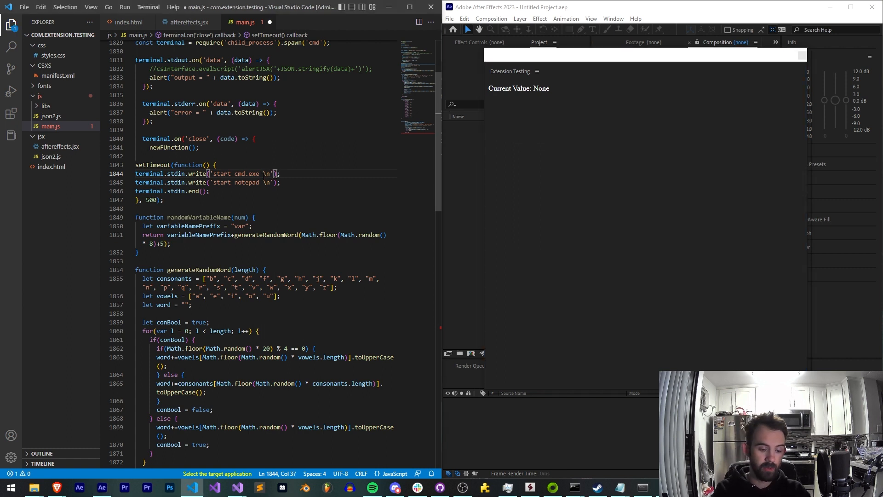
pyautogui.write('\\')
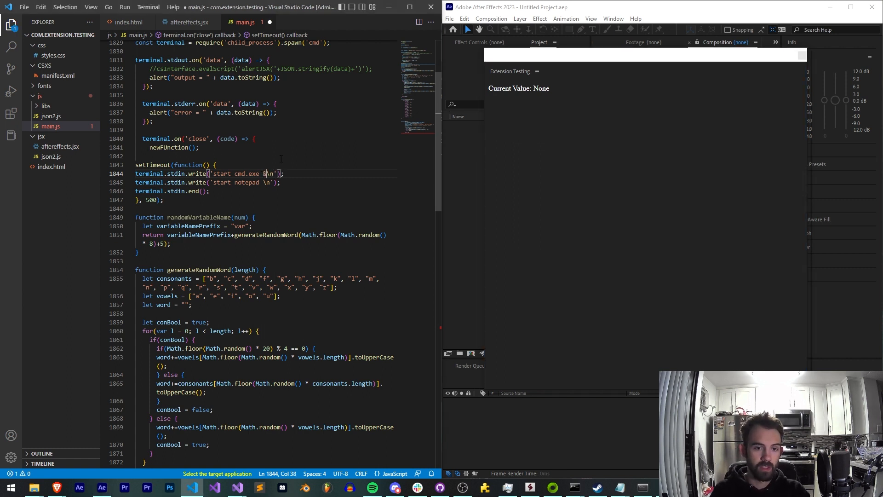
pyautogui.write(' start notep')
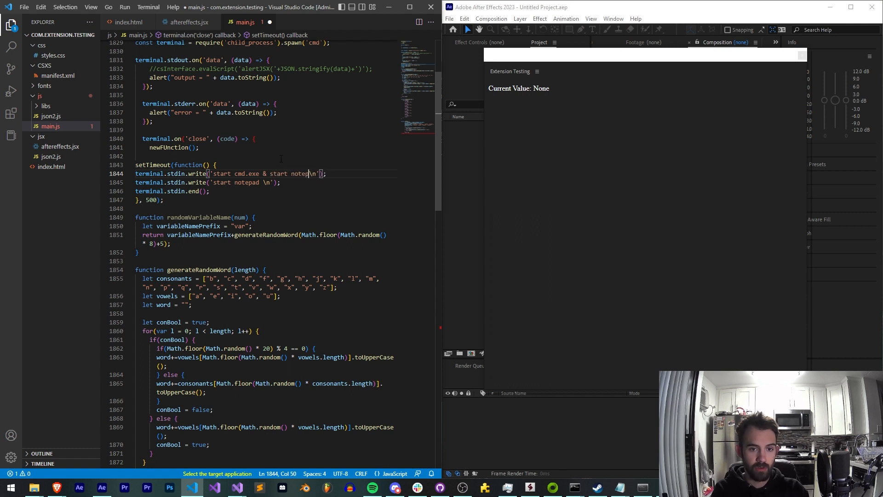
pyautogui.write('ad')
# - Delete the separate 'start notepad' write line and save the combined command
pyautogui.click(394, 172)
pyautogui.hotkey('shift', 'Down')
pyautogui.press('BackSpace')
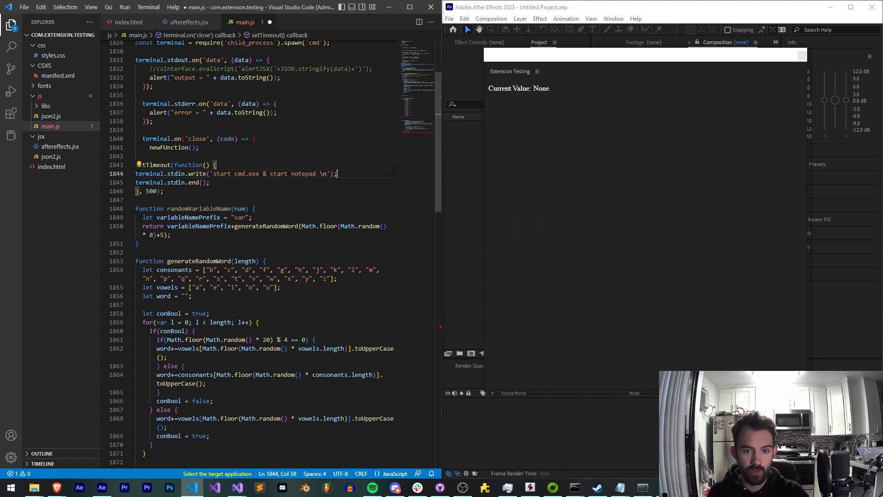
pyautogui.hotkey('ctrl', 's')
# - Select the whole 'start cmd.exe & start notepad' text in main.js
pyautogui.click(569, 170)
pyautogui.moveTo(263, 174); pyautogui.dragTo(323, 173)
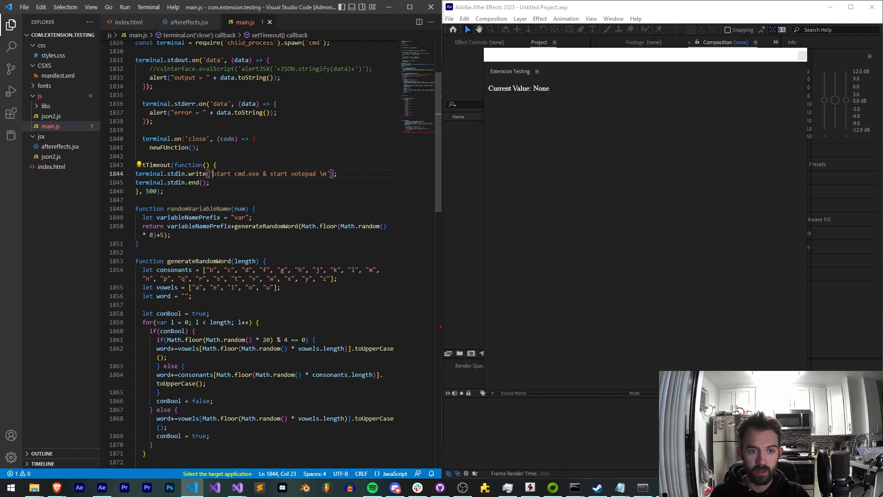
pyautogui.moveTo(214, 173); pyautogui.dragTo(316, 173)
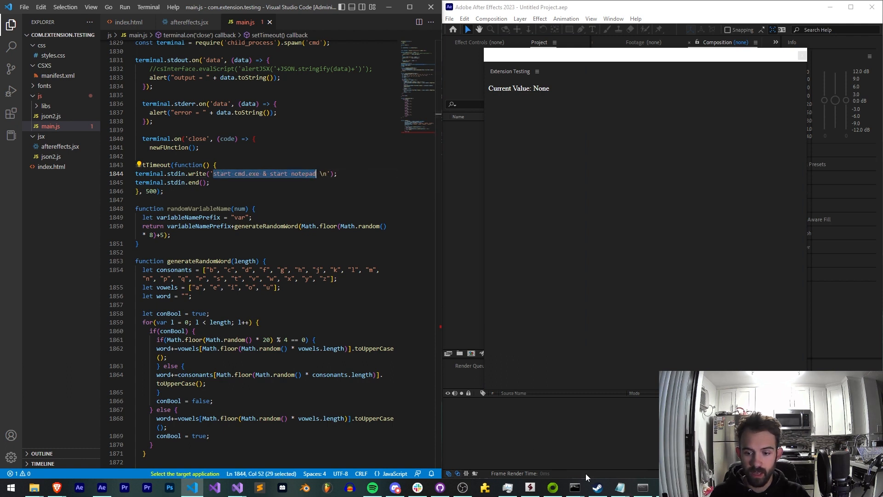
# - Check the earlier combined start command in the Command Prompt window, then return to main.js
pyautogui.click(617, 445)
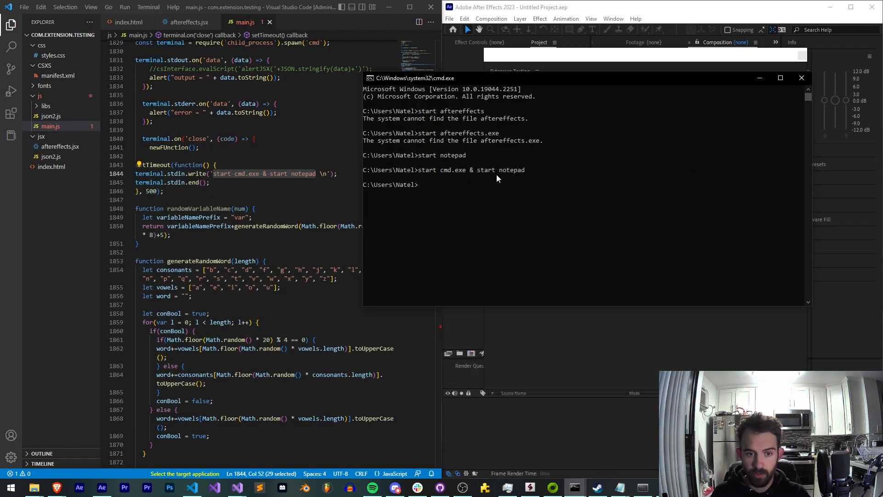
pyautogui.hotkey('alt', 'Tab')
# - Delete the cmd.exe part to leave a notepad-only command and save main.js
pyautogui.moveTo(270, 173); pyautogui.dragTo(213, 173)
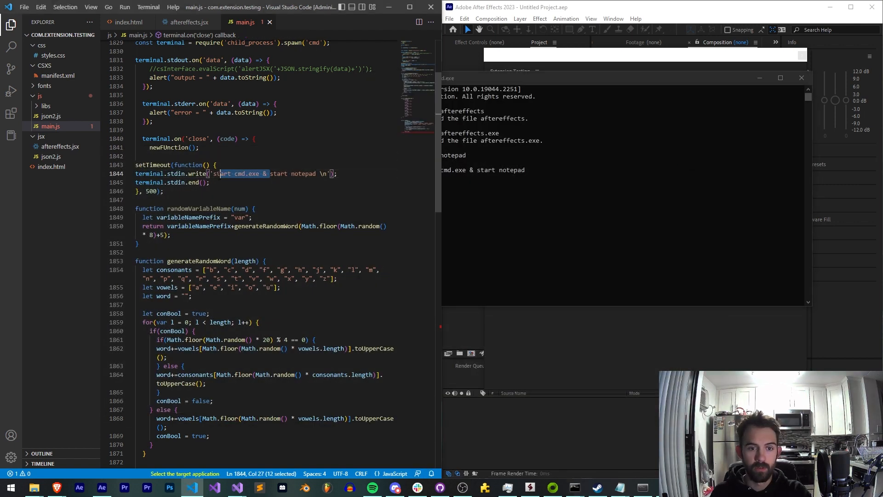
pyautogui.press('BackSpace')
pyautogui.hotkey('ctrl', 's')
pyautogui.click(483, 188)
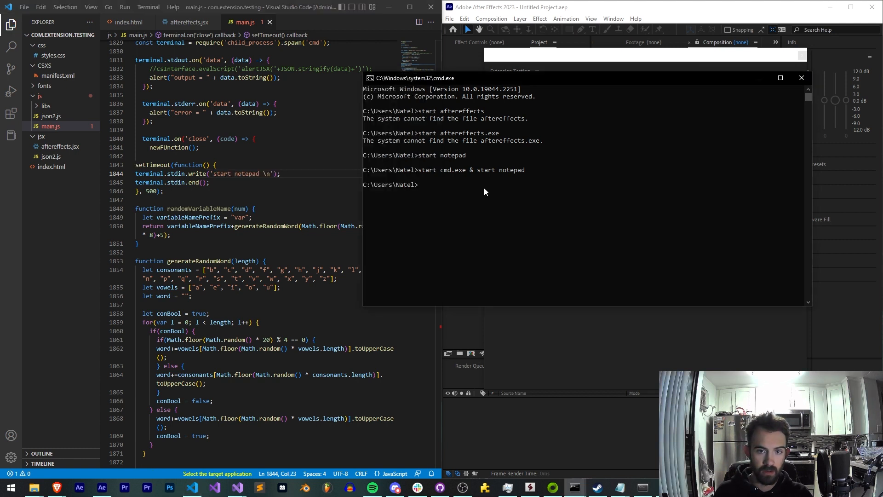
pyautogui.click(235, 166)
# - Undo to restore cmd.exe, alert "closed and " + code, save the combined 'start cmd.exe & start notepad' write
pyautogui.hotkey('ctrl', 'z')
pyautogui.hotkey('ctrl', 'z')
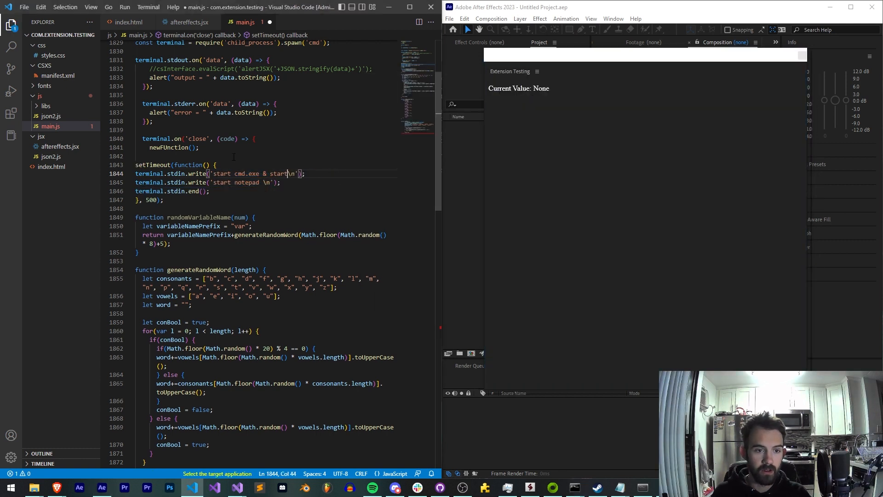
pyautogui.hotkey('ctrl', 'z')
pyautogui.hotkey('ctrl', 'z')
pyautogui.hotkey('ctrl', 'z')
pyautogui.hotkey('ctrl', 'z')
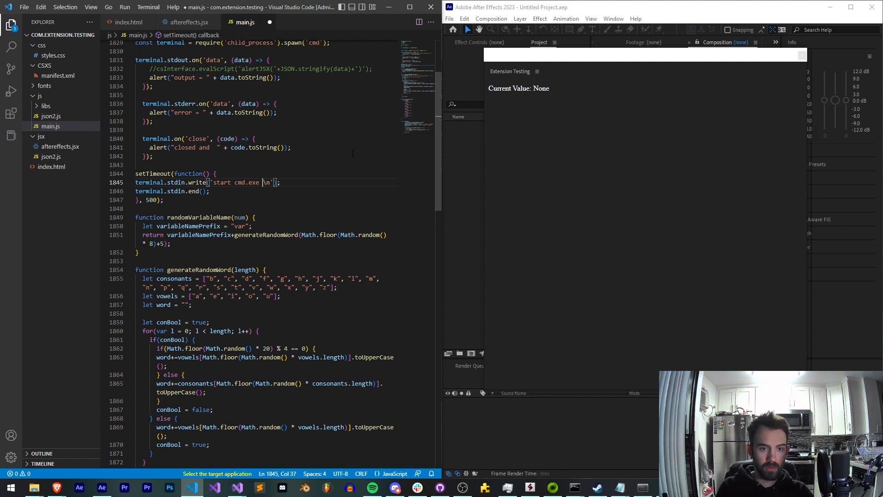
pyautogui.write('& ')
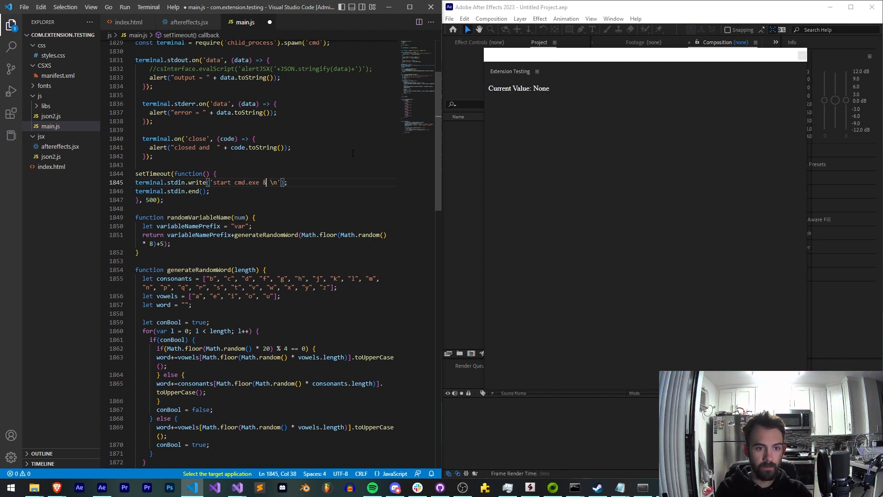
pyautogui.write('start')
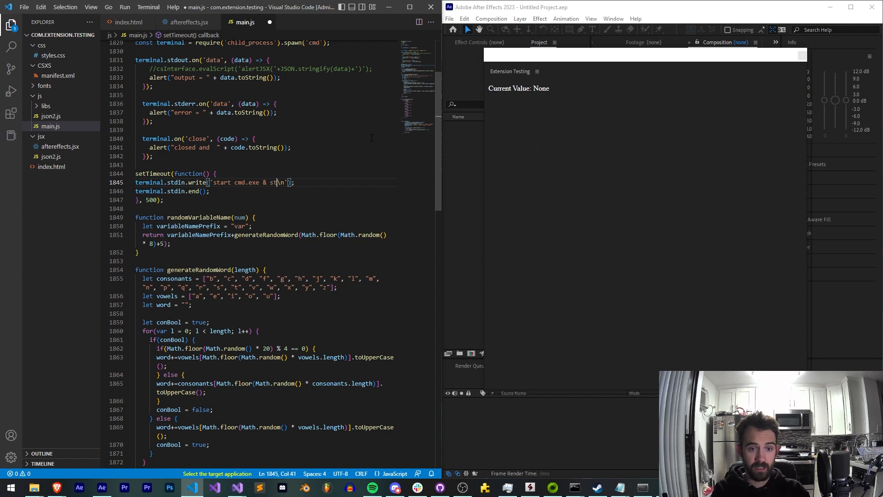
pyautogui.write(' notepad')
pyautogui.hotkey('ctrl', 's')
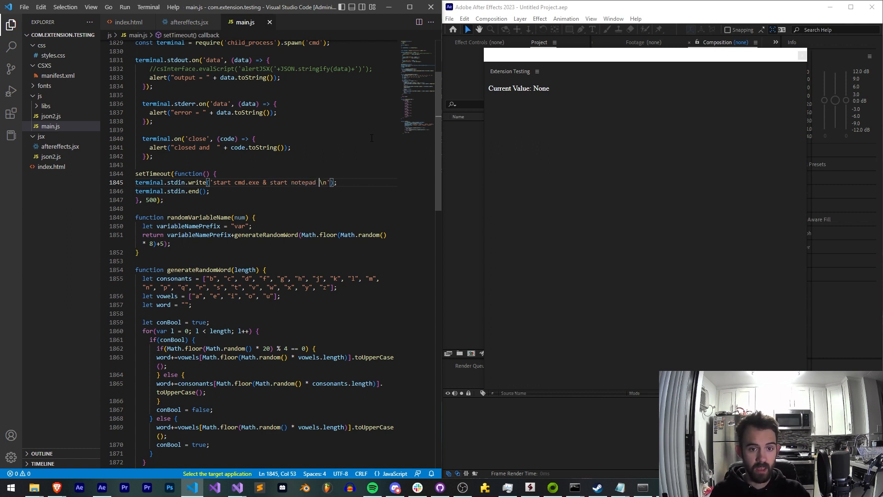
pyautogui.moveTo(331, 182); pyautogui.dragTo(227, 173)
pyautogui.click(580, 157)
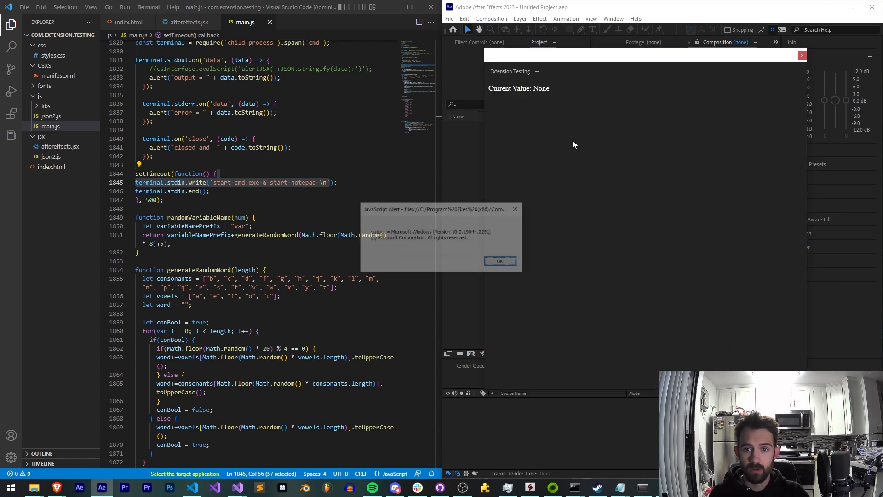
# - Dismiss the extension's alerts including 'closed and 0', close the launched Notepad, return to main.js
pyautogui.click(514, 264)
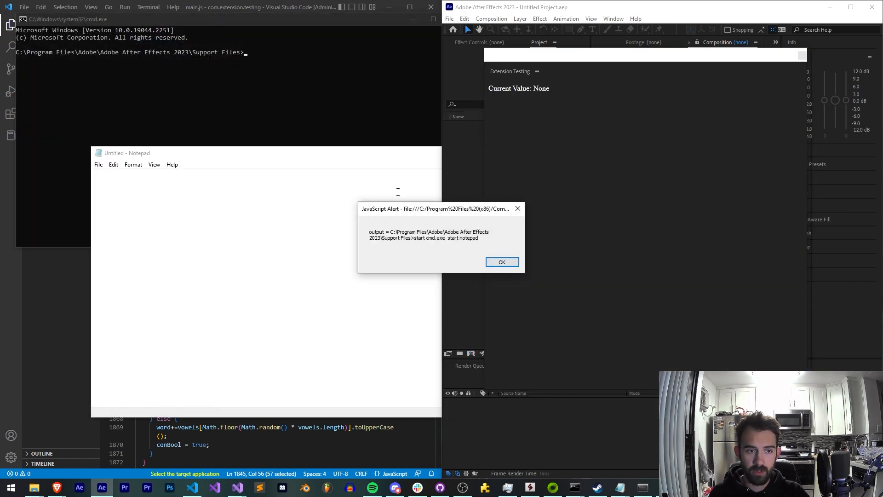
pyautogui.click(503, 262)
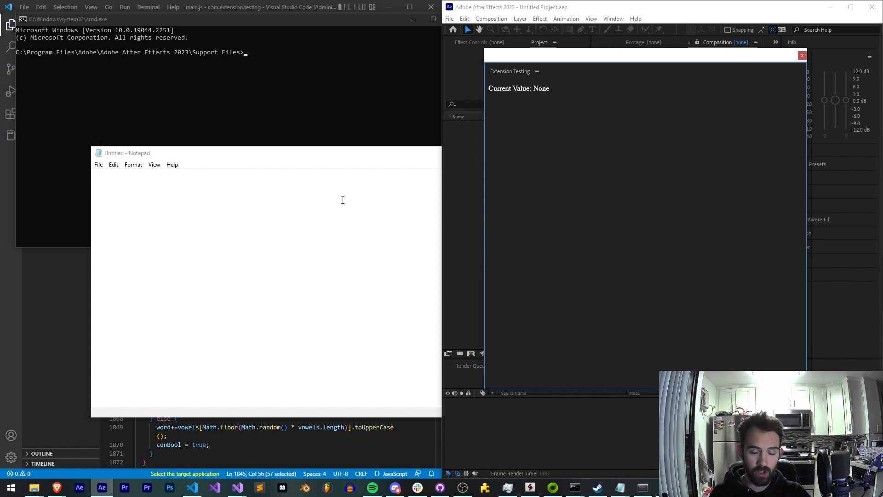
pyautogui.click(681, 152)
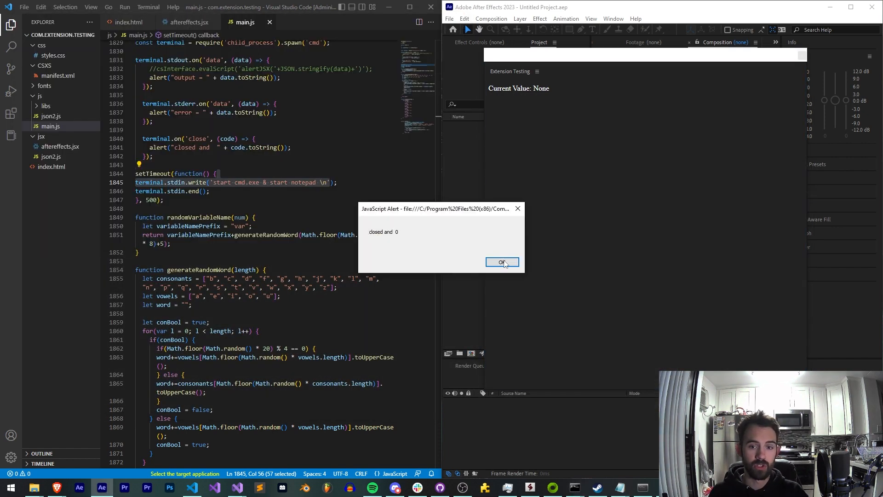
pyautogui.click(503, 263)
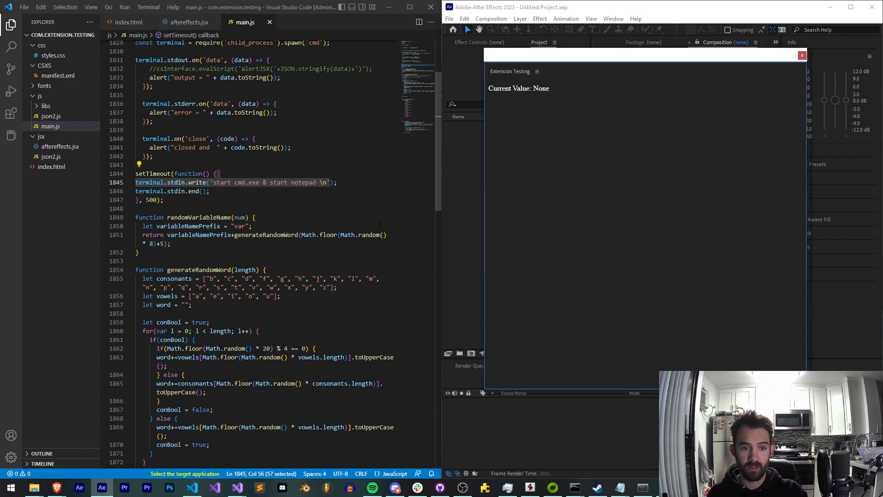
pyautogui.click(286, 190)
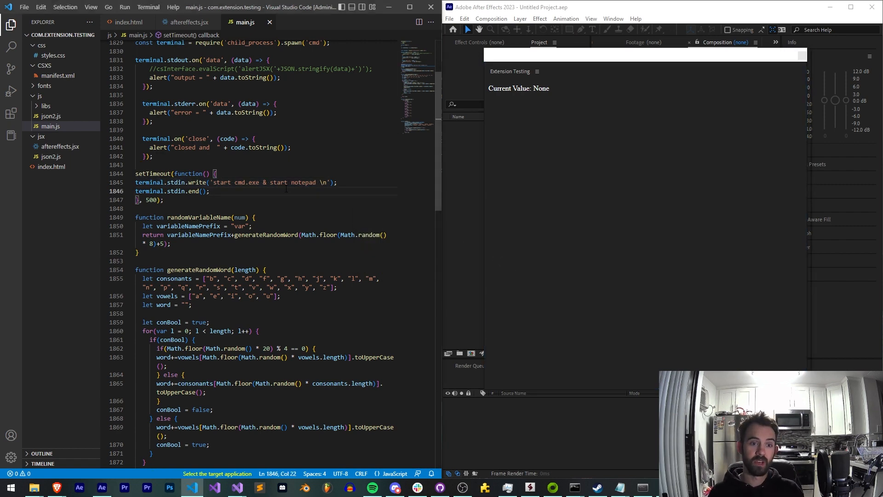
pyautogui.scroll(4, 304, 188)
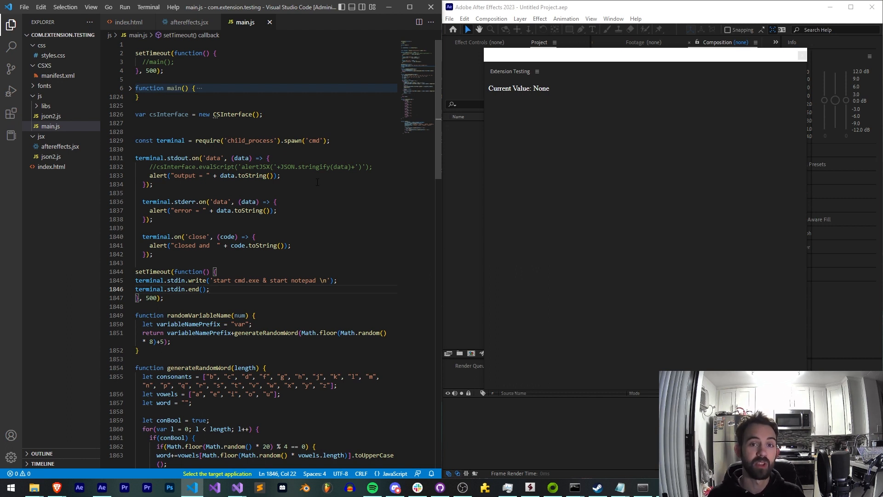
pyautogui.scroll(-1, 317, 182)
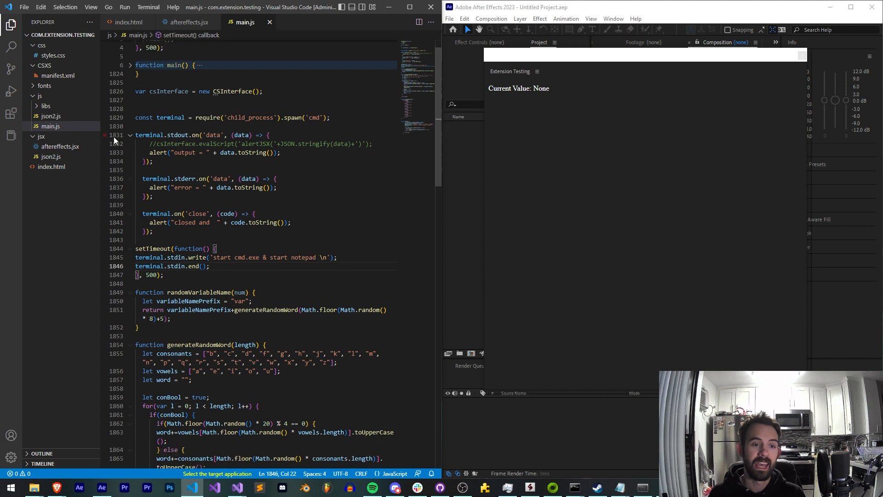
pyautogui.tripleClick(286, 117)
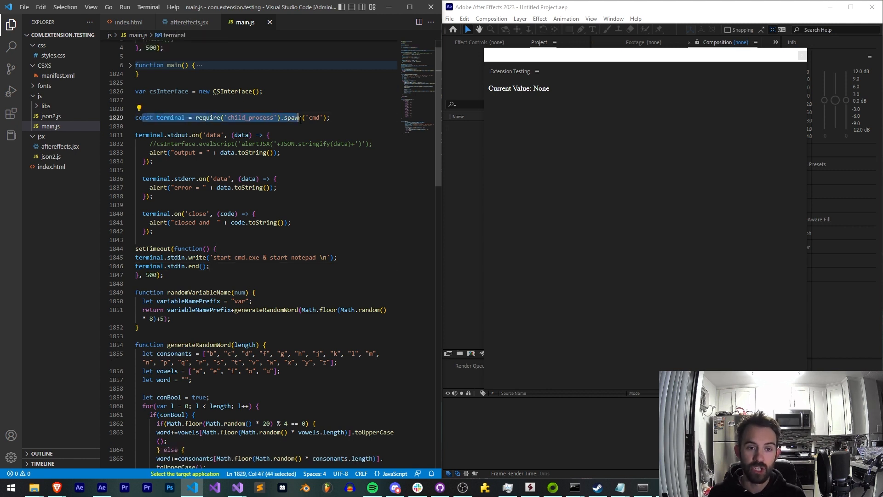
pyautogui.click(287, 113)
pyautogui.moveTo(284, 117); pyautogui.dragTo(351, 119)
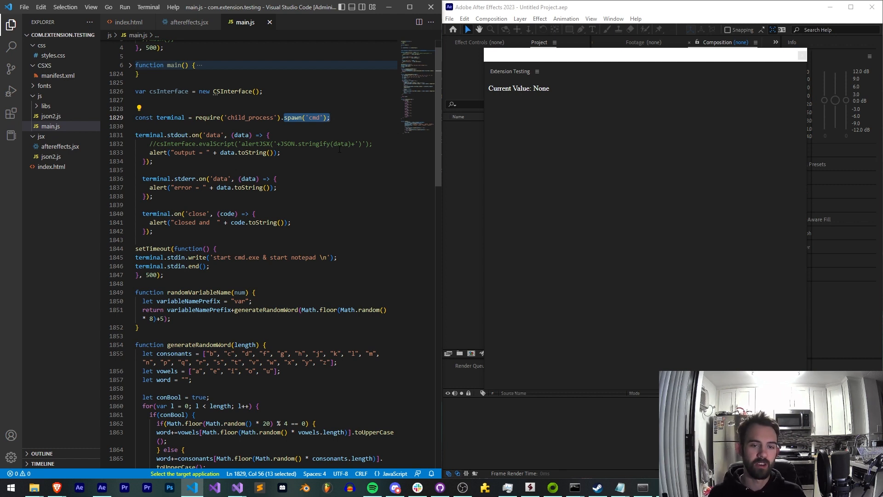
pyautogui.moveTo(138, 136)
pyautogui.mouseDown()
pyautogui.moveTo(152, 162)
pyautogui.moveTo(174, 161)
pyautogui.moveTo(154, 196)
pyautogui.moveTo(165, 233)
pyautogui.mouseUp()
pyautogui.click(137, 127)
pyautogui.click(138, 126)
pyautogui.click(142, 171)
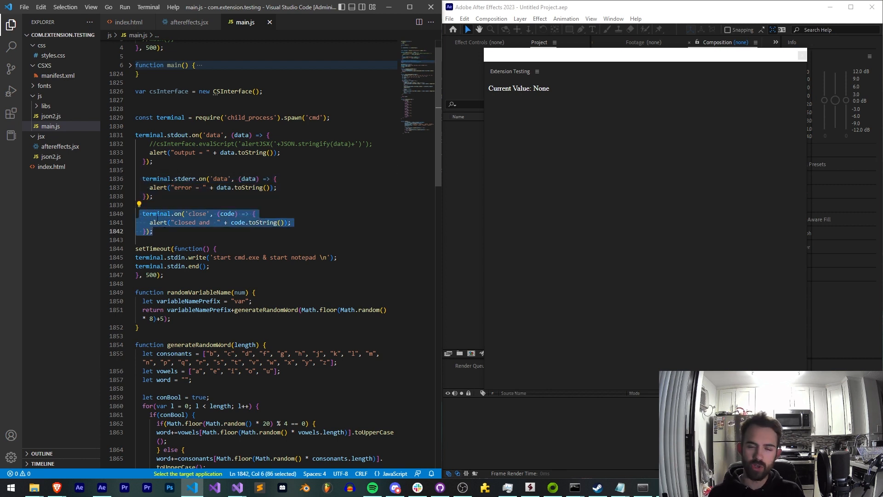
pyautogui.moveTo(164, 275); pyautogui.dragTo(136, 249)
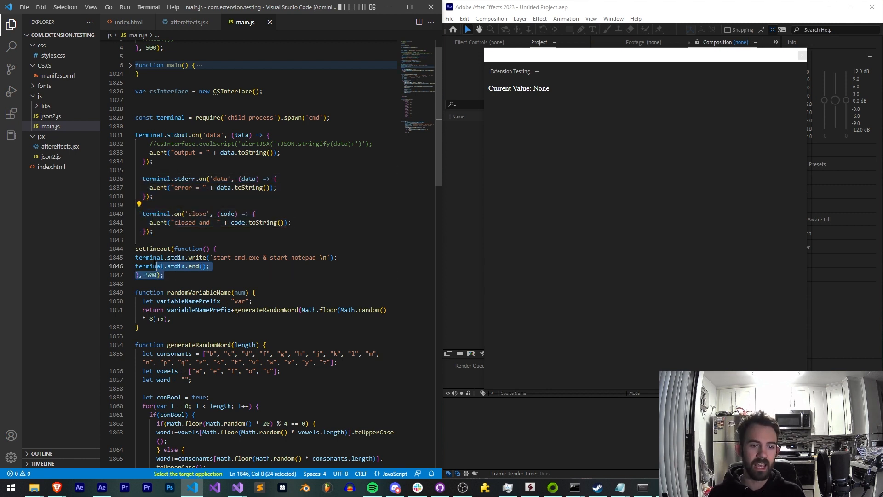